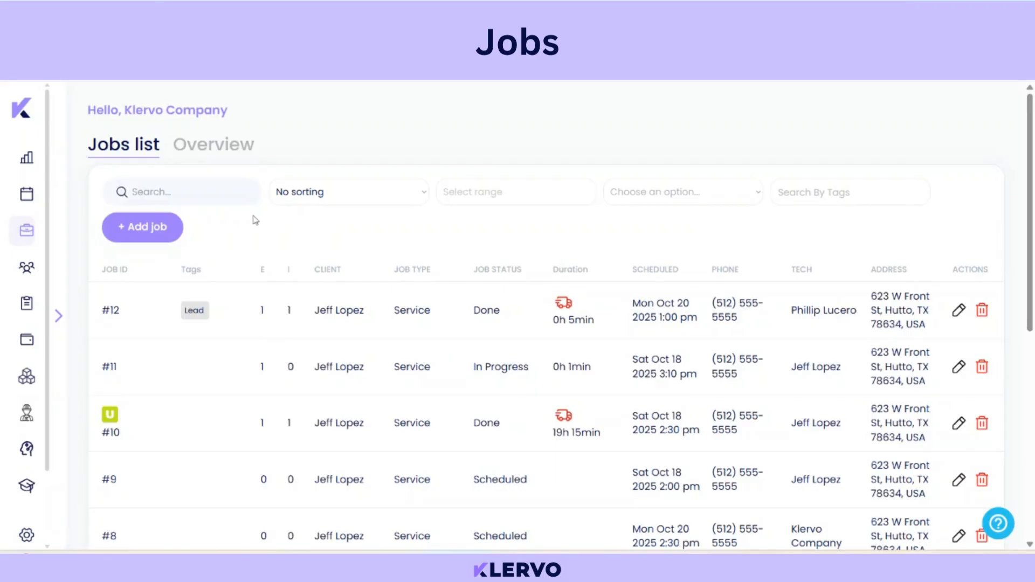
Step: Search the jobs list for 12 and clear the search
{"action": "left_click", "coordinate": [195, 191]}
{"action": "type", "text": "12"}
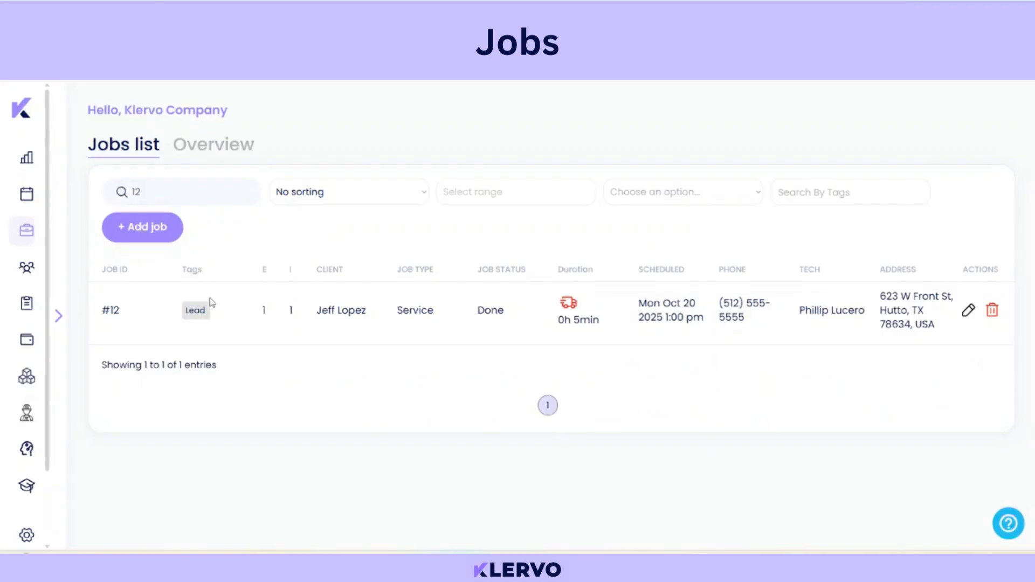
{"action": "left_click_drag", "start_coordinate": [174, 188], "coordinate": [120, 201]}
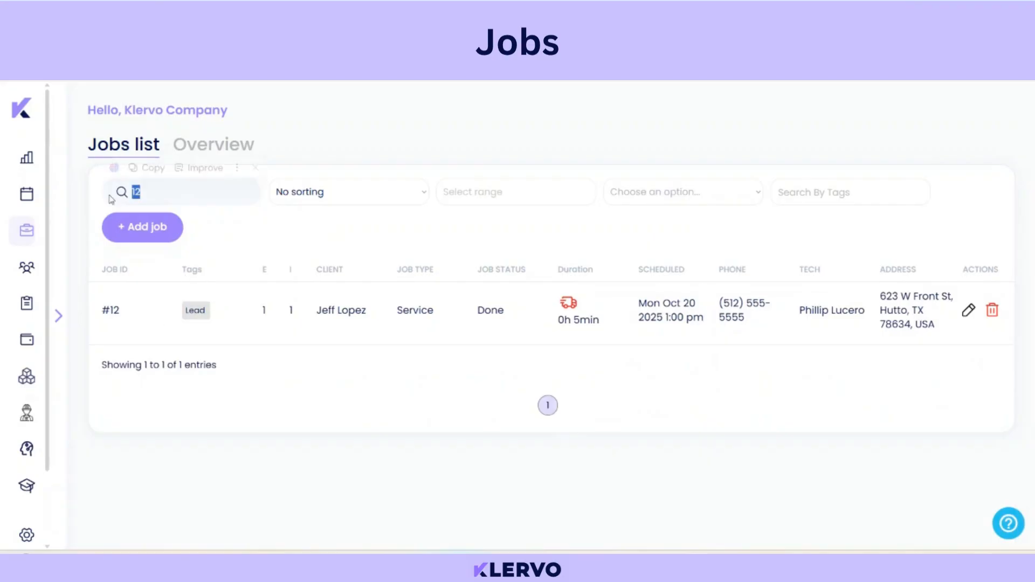
{"action": "key", "text": "BackSpace"}
Step: View the sorting options and limit the jobs list to the date range 10/01/2025 to 10/29/2025
{"action": "left_click", "coordinate": [358, 201]}
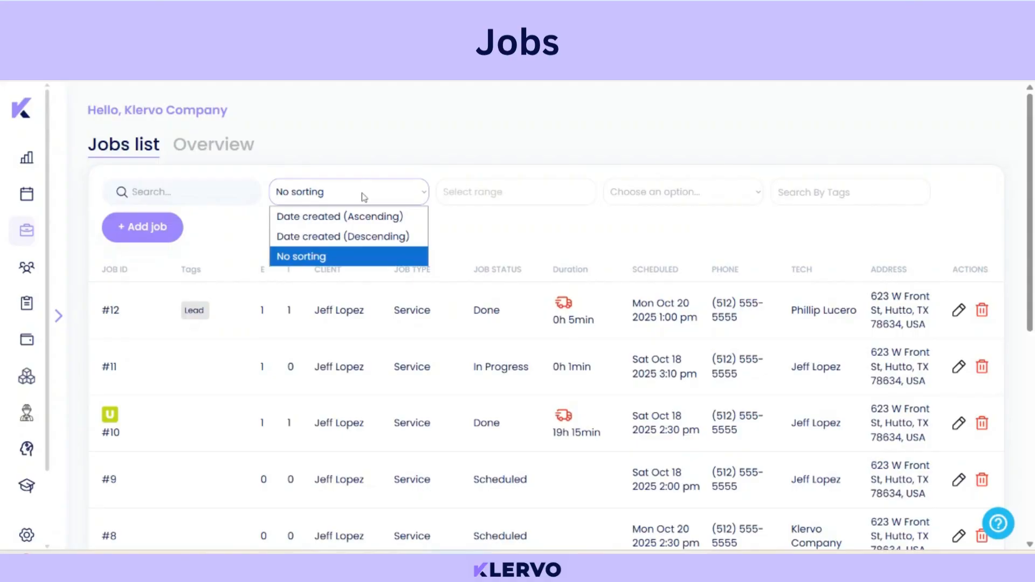
{"action": "left_click", "coordinate": [471, 203]}
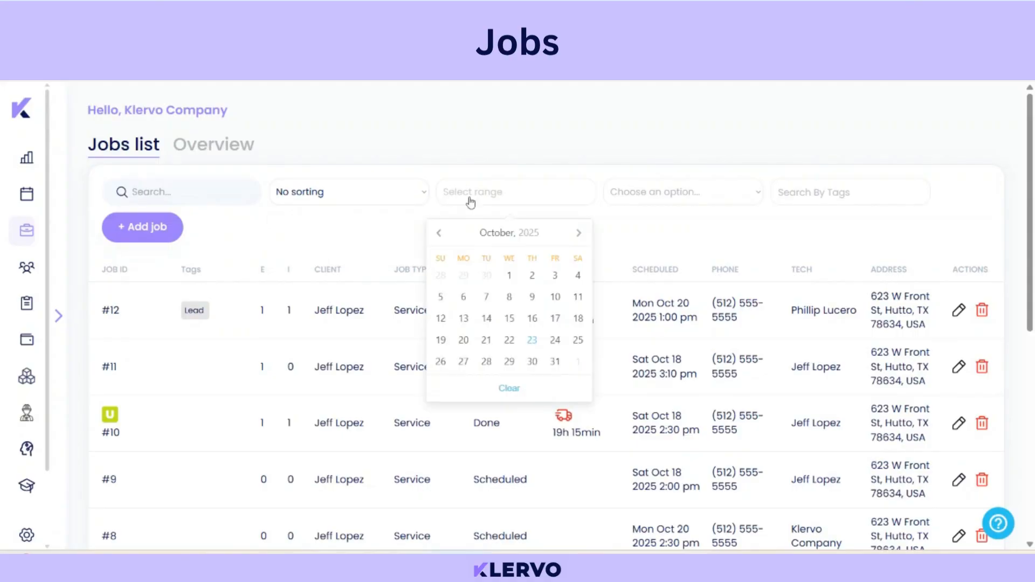
{"action": "left_click", "coordinate": [509, 276]}
{"action": "left_click", "coordinate": [509, 361]}
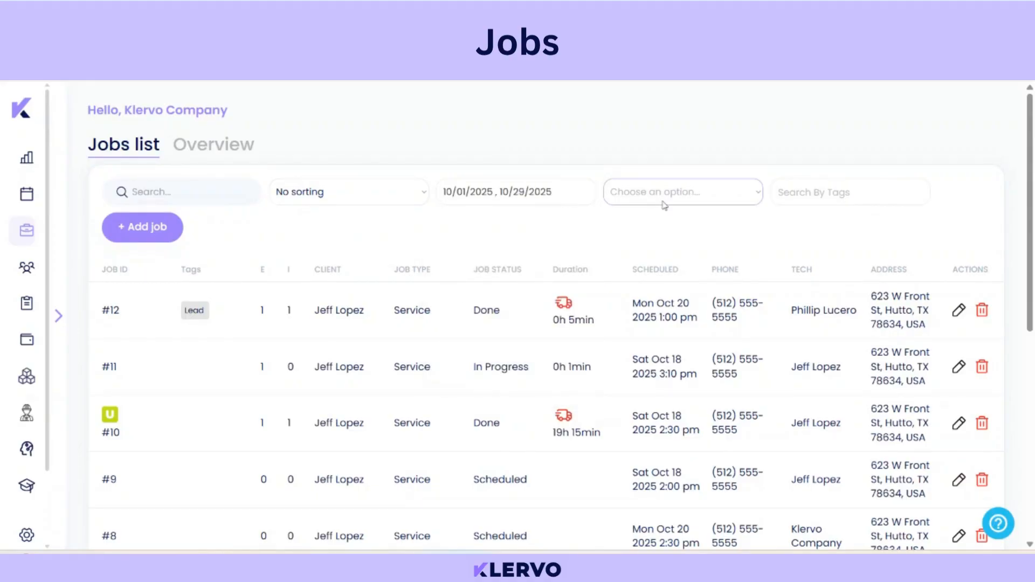
Step: Filter the jobs list by each status in turn: Scheduled, Deposit Collected, In Progress, Canceled and Done
{"action": "left_click", "coordinate": [670, 196]}
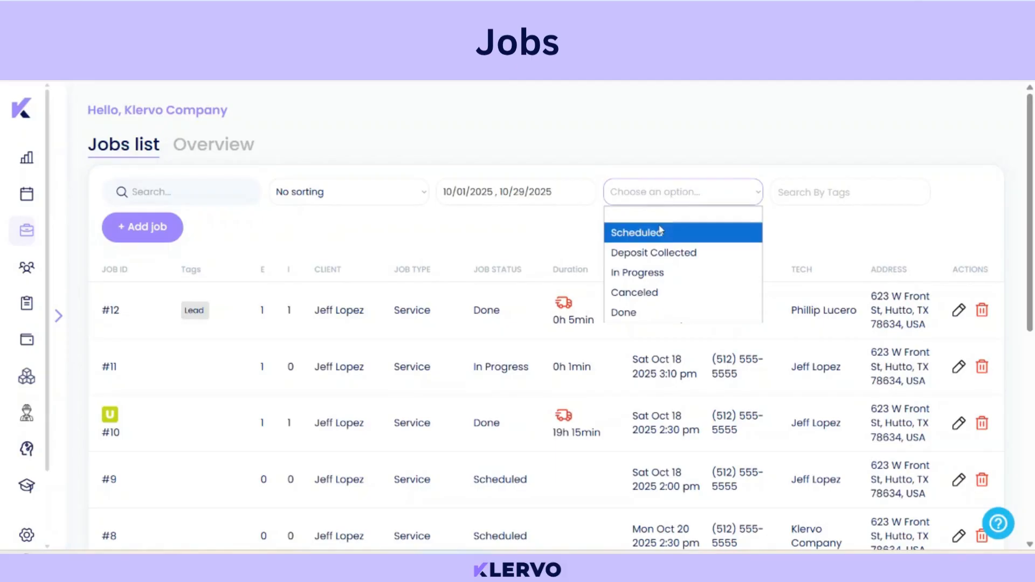
{"action": "left_click", "coordinate": [664, 232]}
{"action": "left_click", "coordinate": [674, 193]}
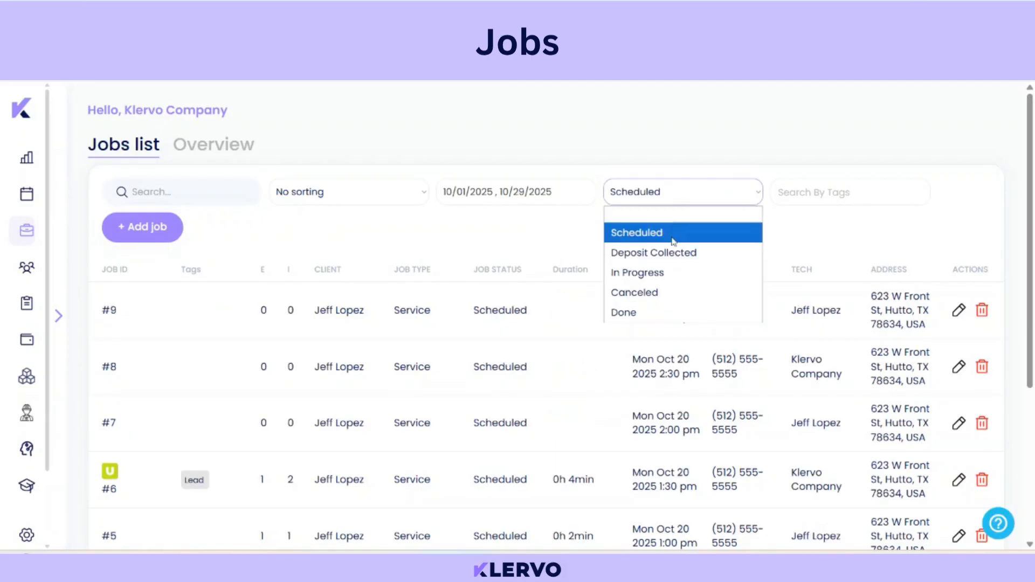
{"action": "left_click", "coordinate": [669, 253]}
{"action": "left_click", "coordinate": [690, 199]}
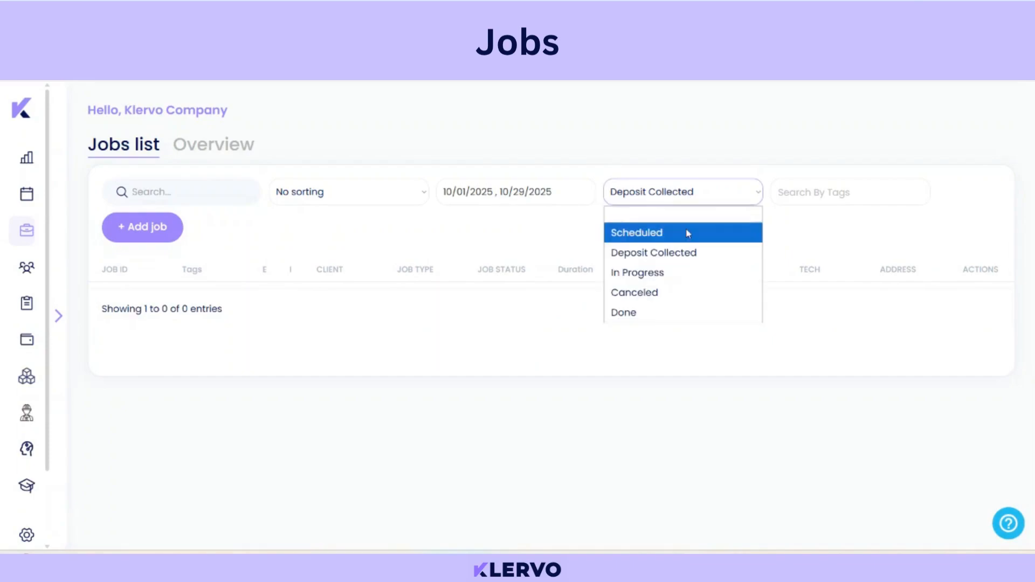
{"action": "left_click", "coordinate": [668, 273]}
{"action": "left_click", "coordinate": [692, 196]}
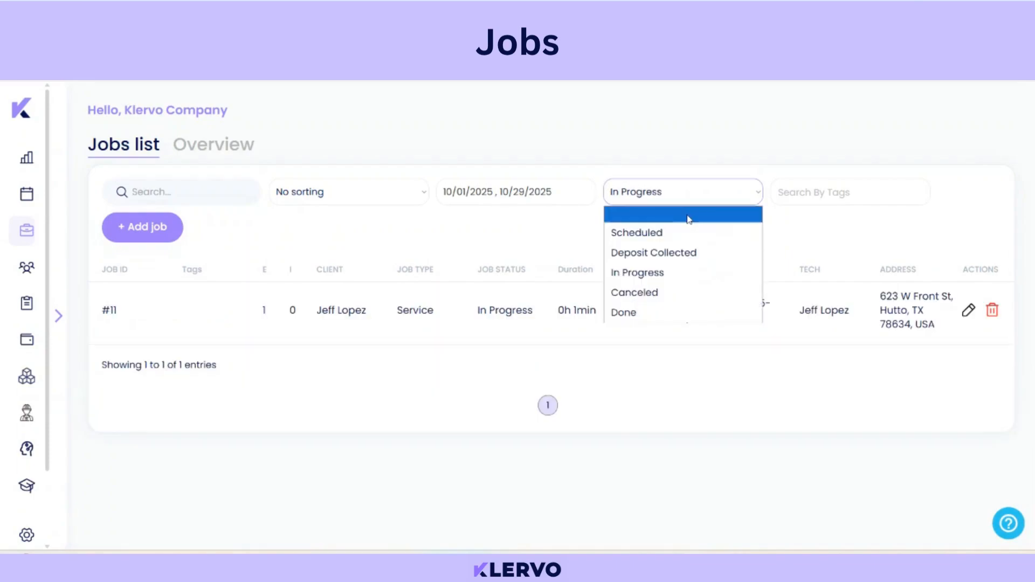
{"action": "left_click", "coordinate": [666, 291]}
{"action": "left_click", "coordinate": [687, 203]}
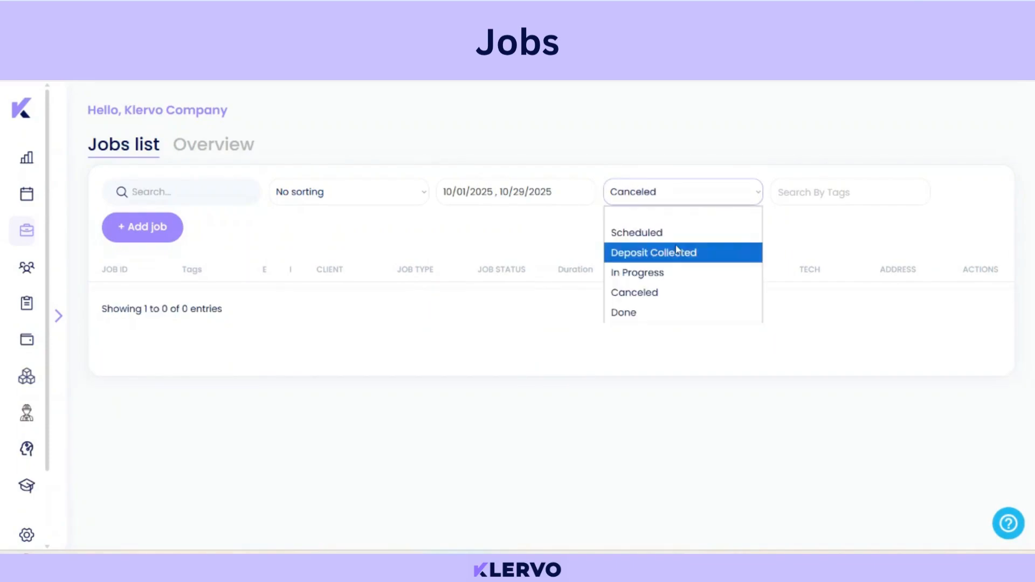
{"action": "left_click", "coordinate": [658, 310]}
Step: View the tags available for filtering the jobs list without choosing one
{"action": "left_click", "coordinate": [806, 193]}
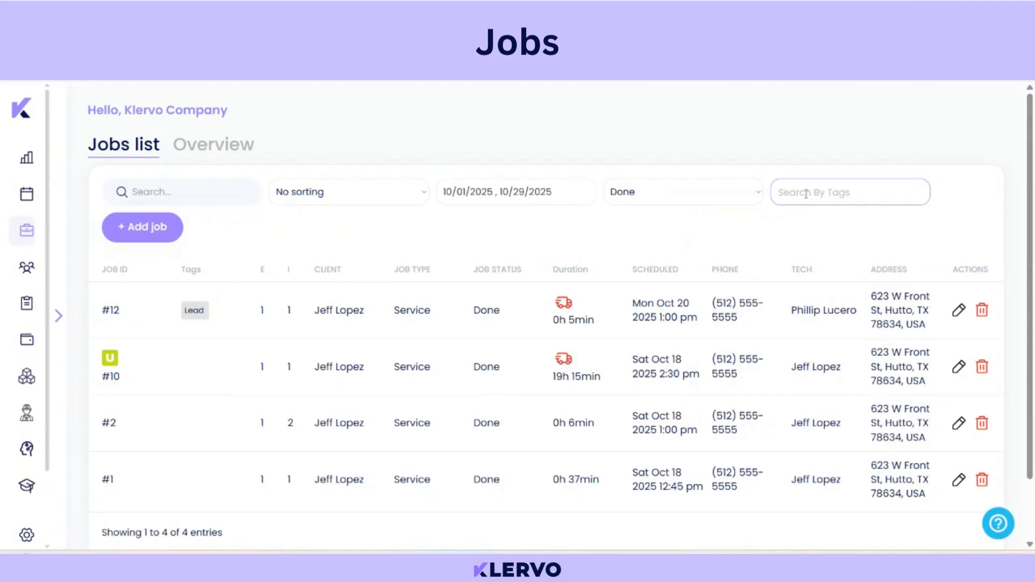
{"action": "left_click", "coordinate": [790, 192]}
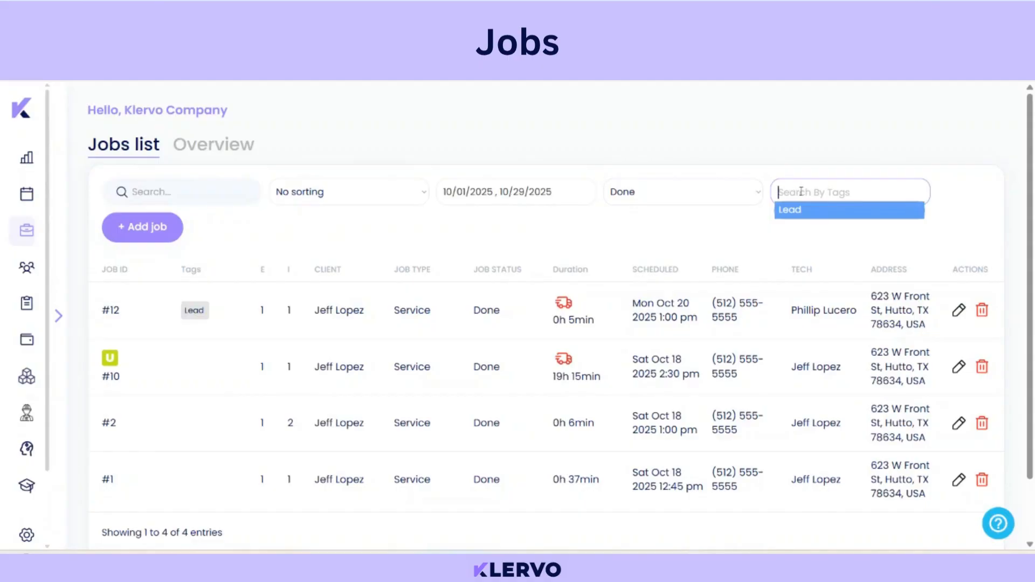
{"action": "left_click", "coordinate": [714, 219]}
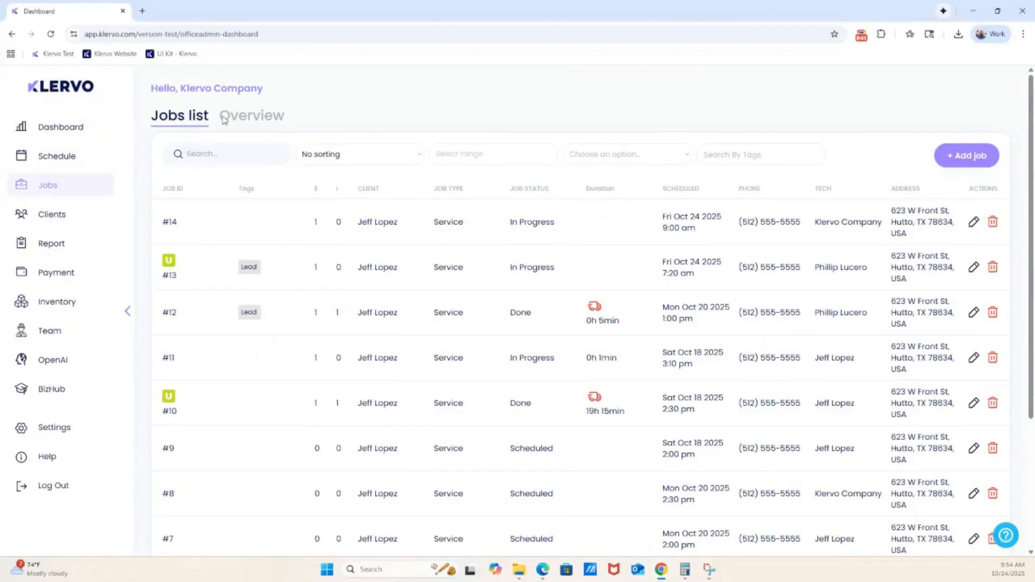
Step: Examine the Estimate Decline Rate charts in the jobs overview and the time period filter
{"action": "left_click", "coordinate": [253, 120]}
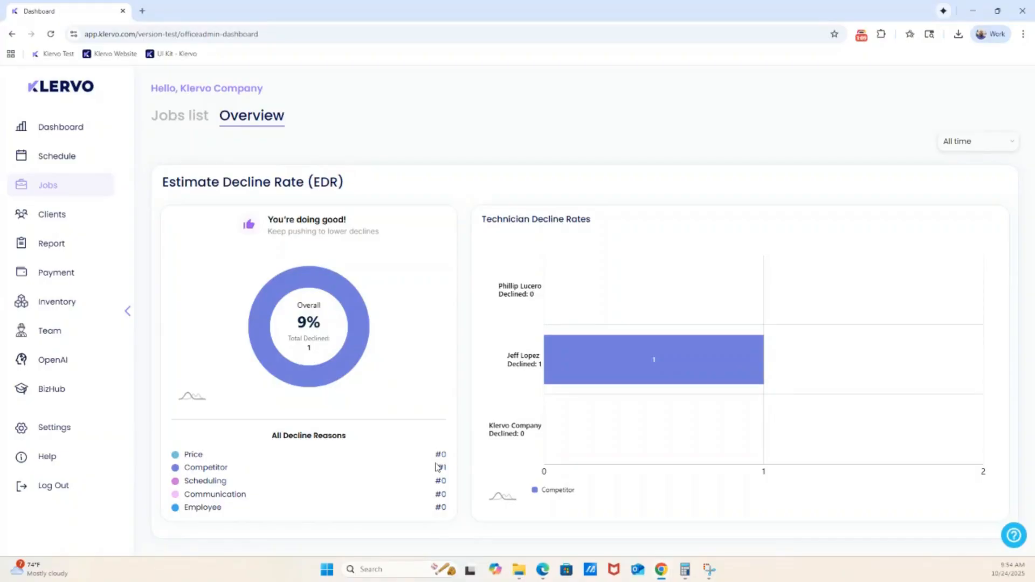
{"action": "mouse_move", "coordinate": [328, 354]}
{"action": "left_click", "coordinate": [1012, 145]}
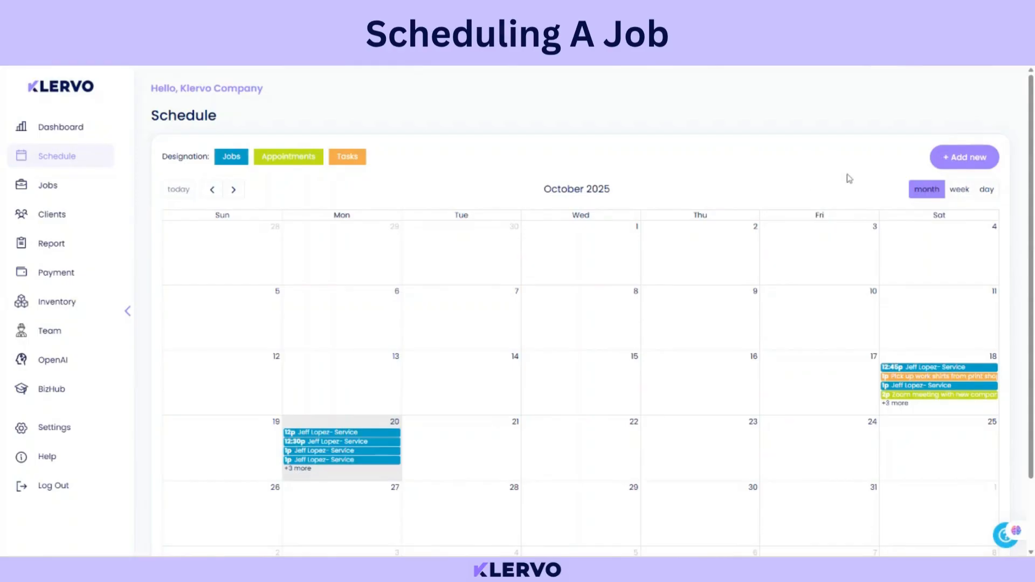
Step: Open a blank new job form through the schedule's option for adding entries and close it unsaved
{"action": "left_click", "coordinate": [964, 161]}
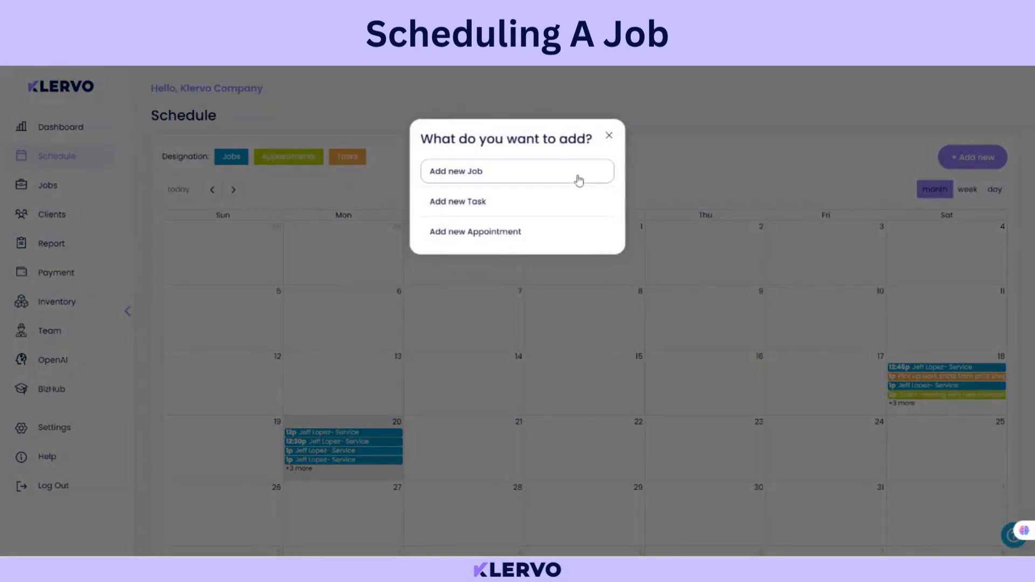
{"action": "left_click", "coordinate": [548, 172]}
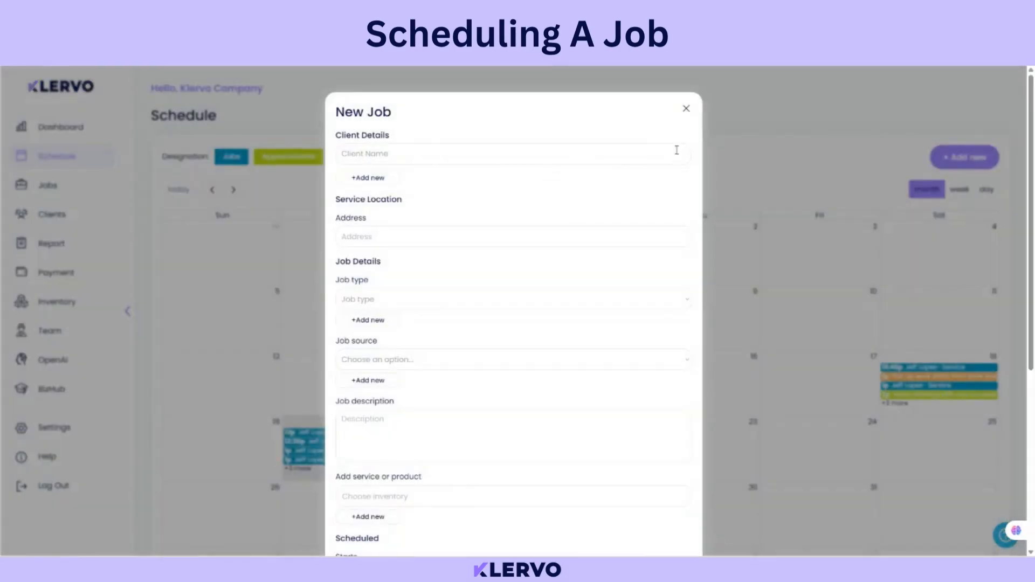
{"action": "left_click", "coordinate": [686, 109]}
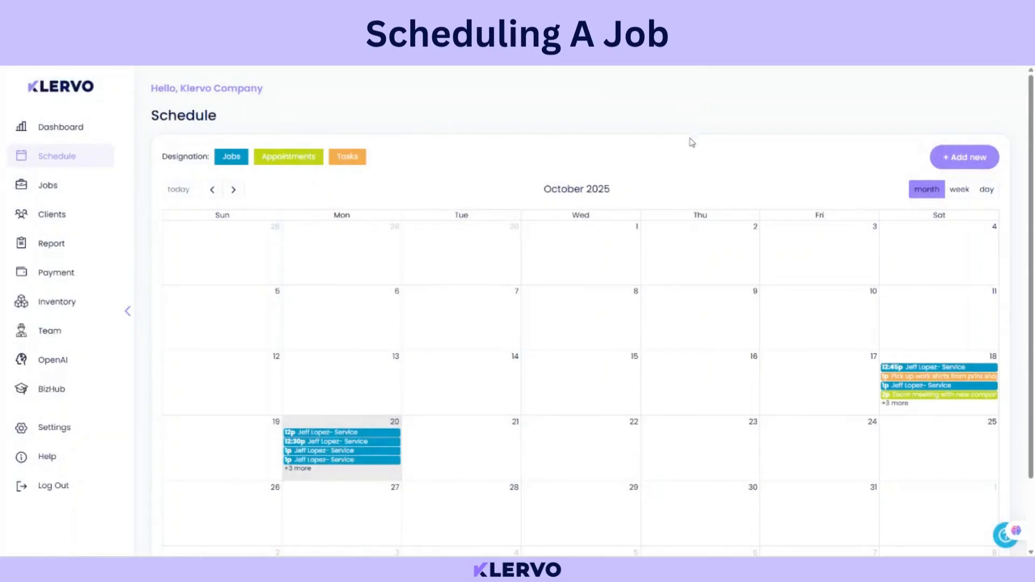
Step: Open a new job form for October 22 from the schedule calendar and close it unsaved
{"action": "left_click", "coordinate": [591, 435]}
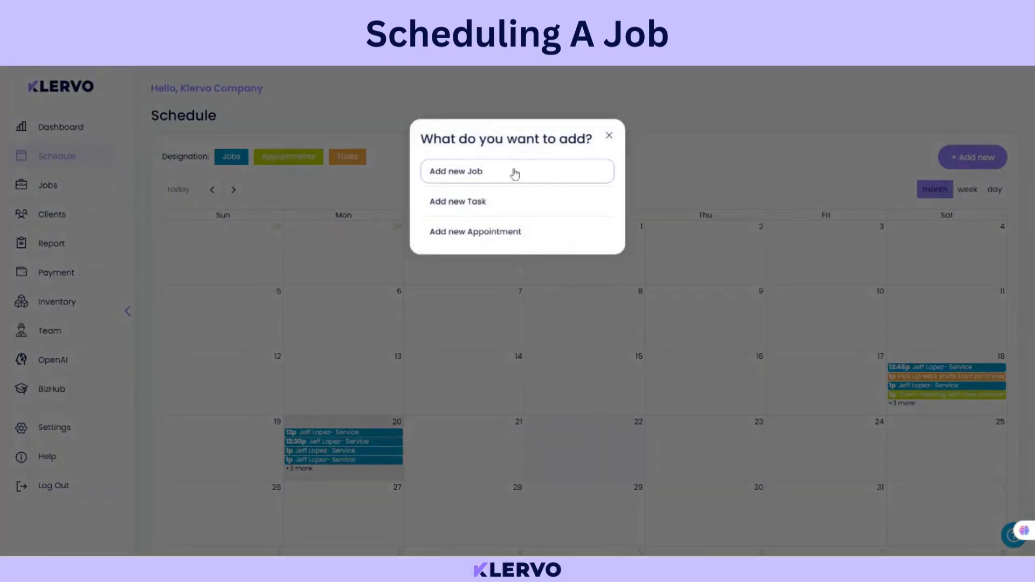
{"action": "left_click", "coordinate": [528, 174]}
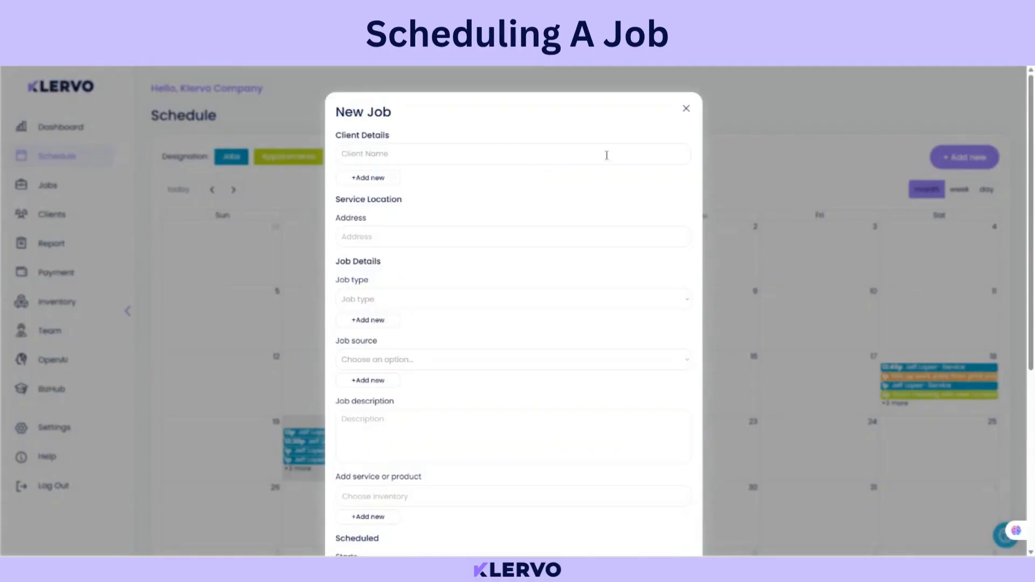
{"action": "left_click", "coordinate": [687, 109]}
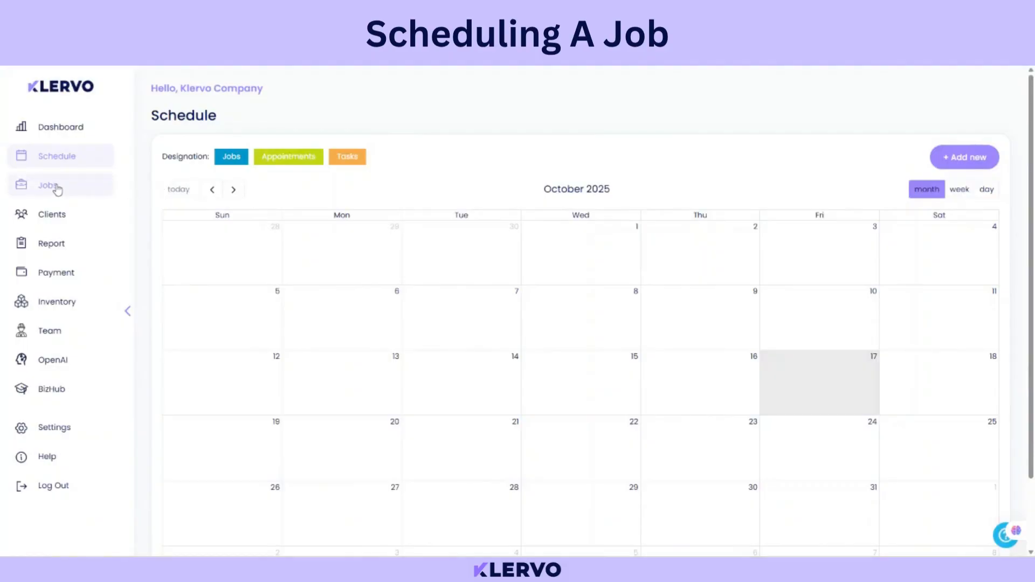
Step: Start a new job from the jobs list and assign the existing client by searching for the client's first name
{"action": "left_click", "coordinate": [48, 185]}
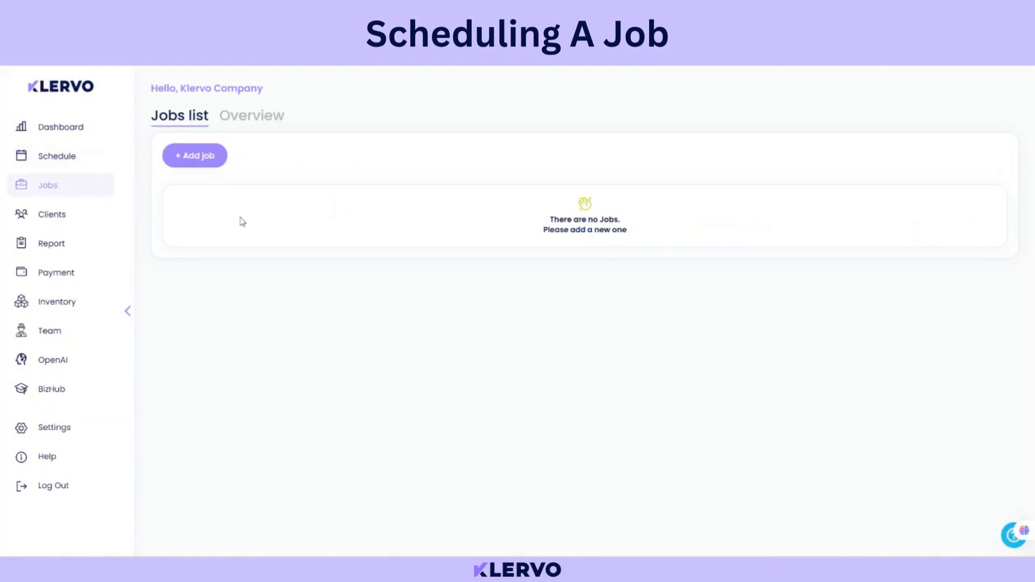
{"action": "left_click", "coordinate": [207, 163]}
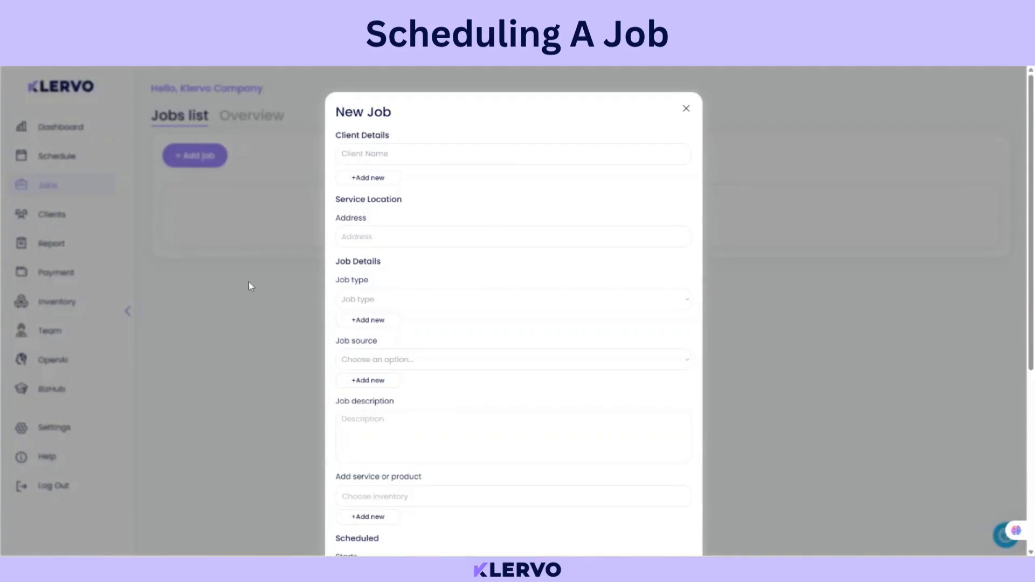
{"action": "left_click", "coordinate": [407, 152]}
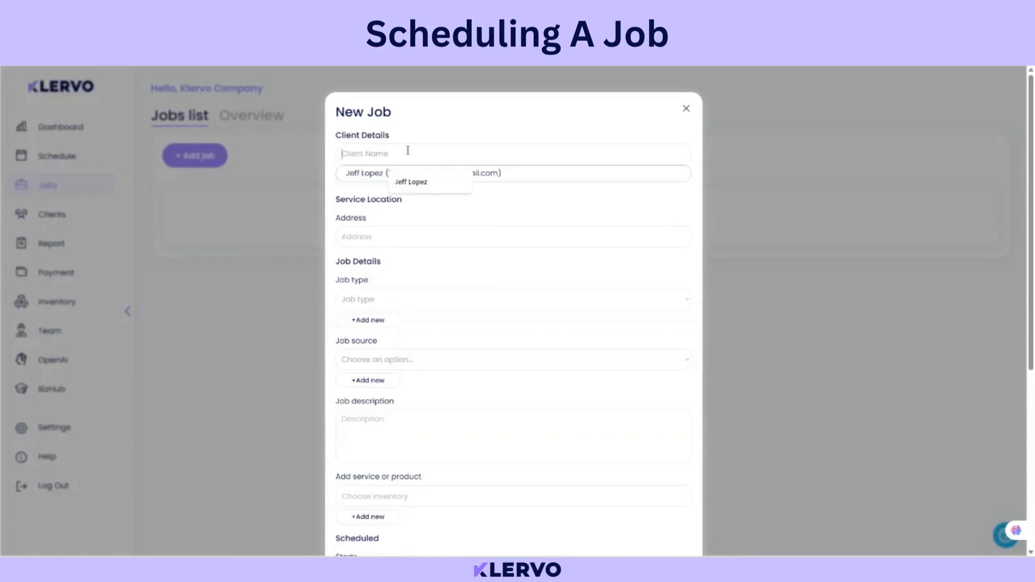
{"action": "left_click", "coordinate": [462, 183]}
{"action": "left_click", "coordinate": [408, 156]}
{"action": "type", "text": "j"}
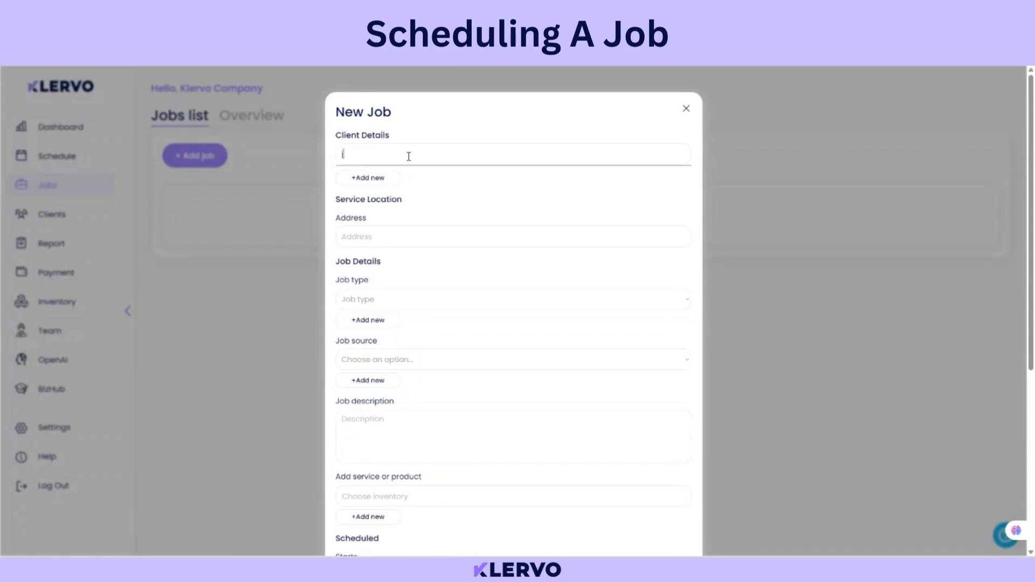
{"action": "type", "text": "eff"}
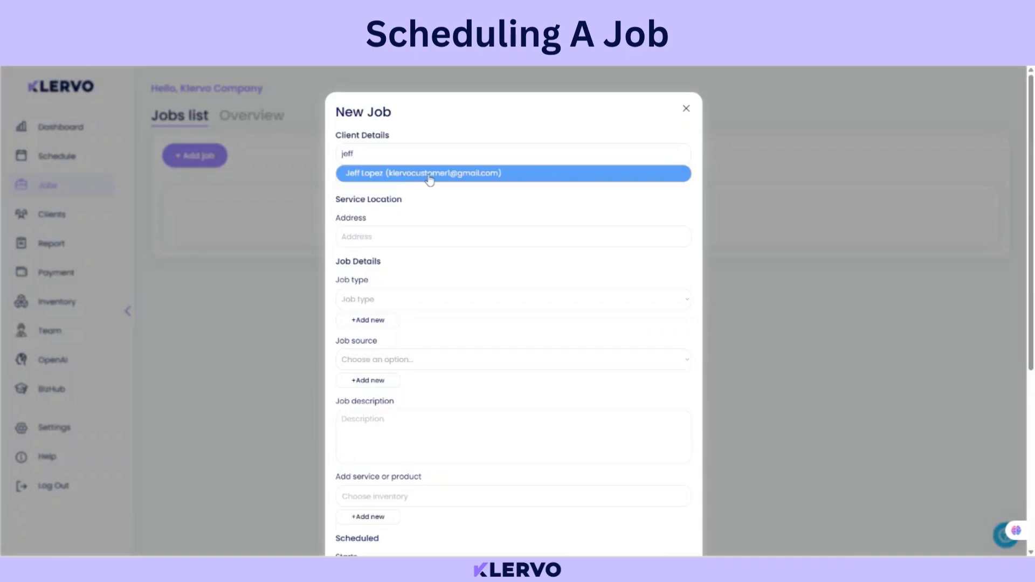
{"action": "left_click", "coordinate": [430, 178]}
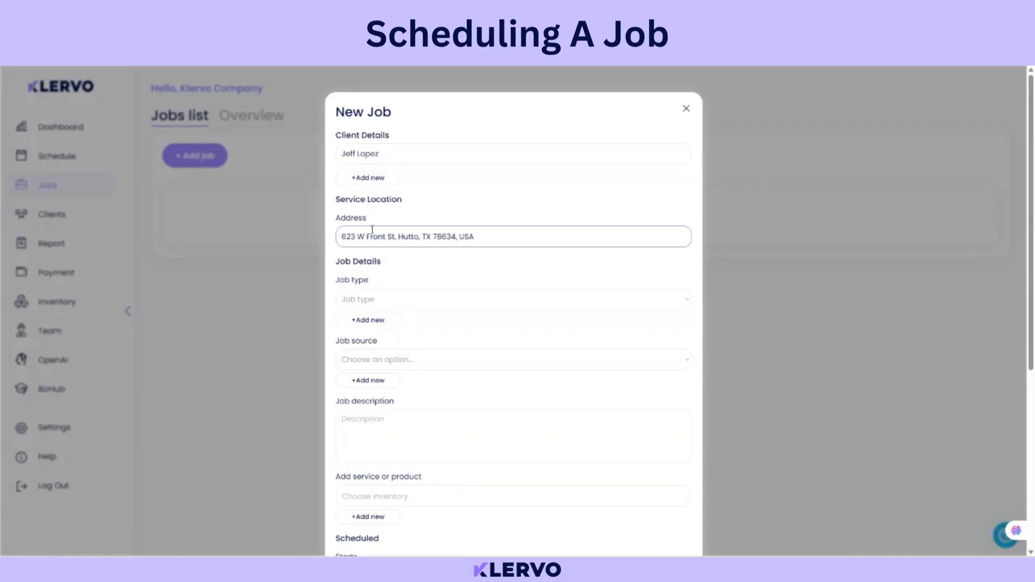
{"action": "triple_click", "coordinate": [497, 238]}
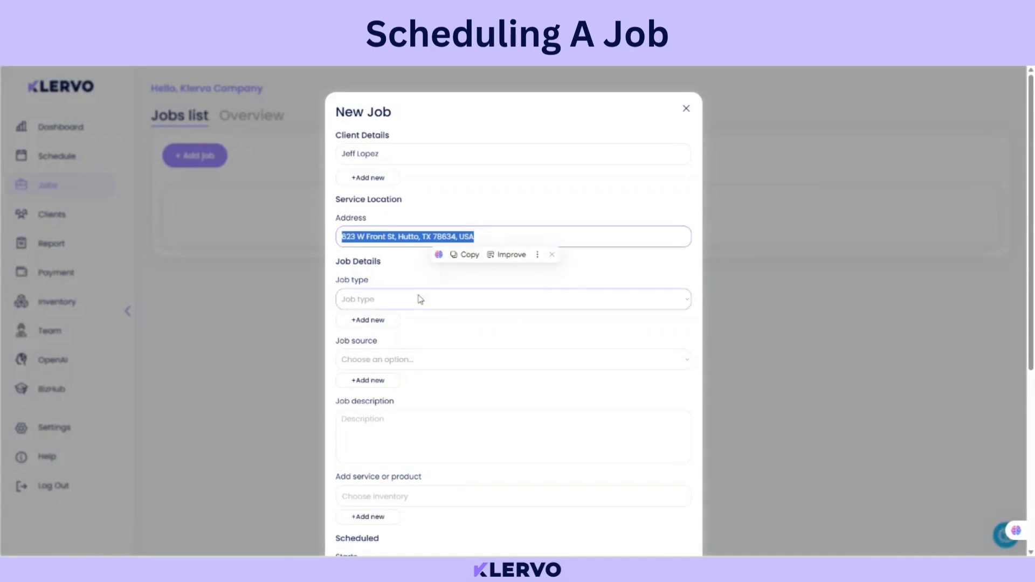
{"action": "left_click", "coordinate": [356, 260]}
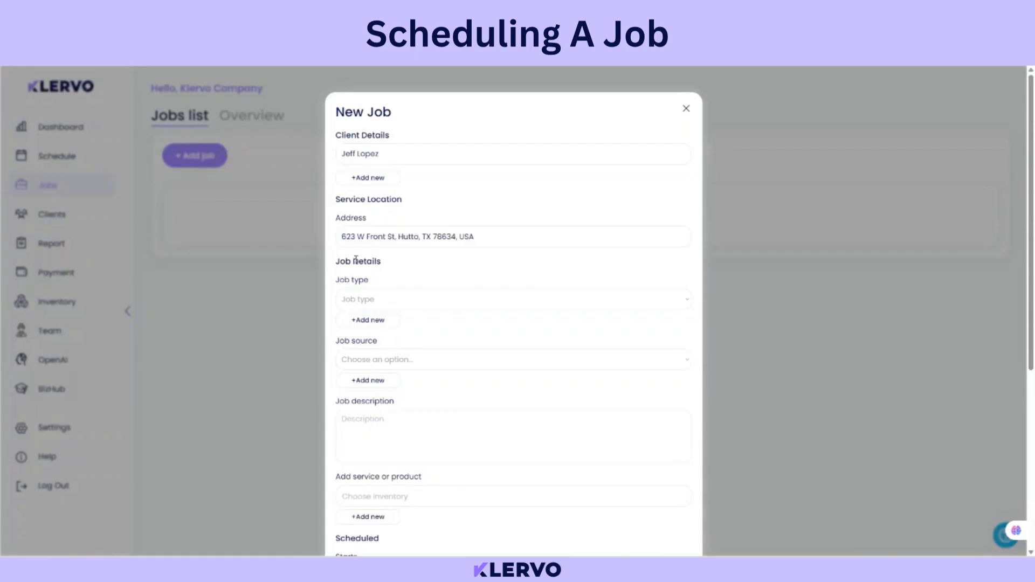
Step: View the available job types, open the form for adding a new job type and cancel it
{"action": "left_click", "coordinate": [429, 303]}
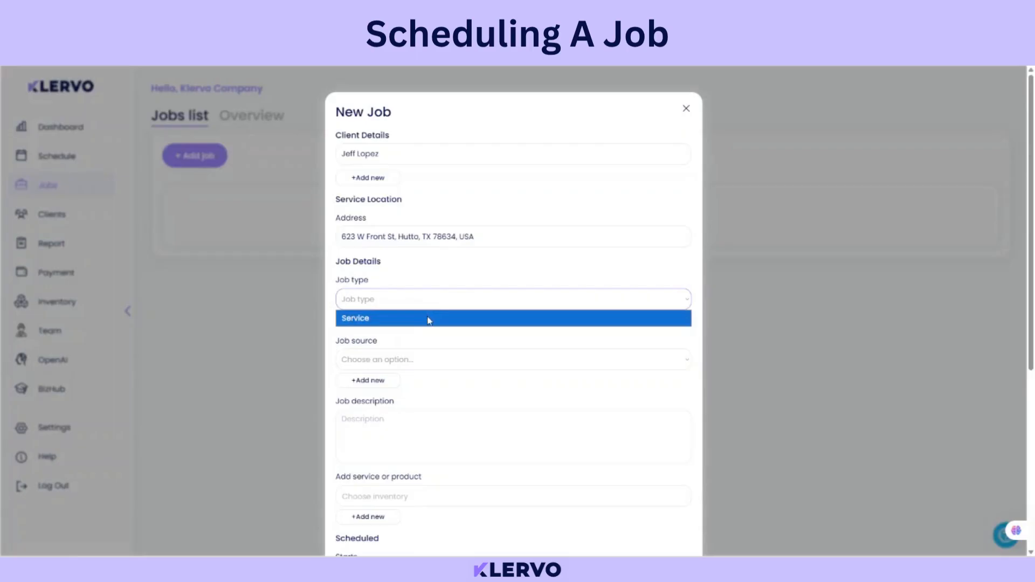
{"action": "left_click", "coordinate": [429, 331]}
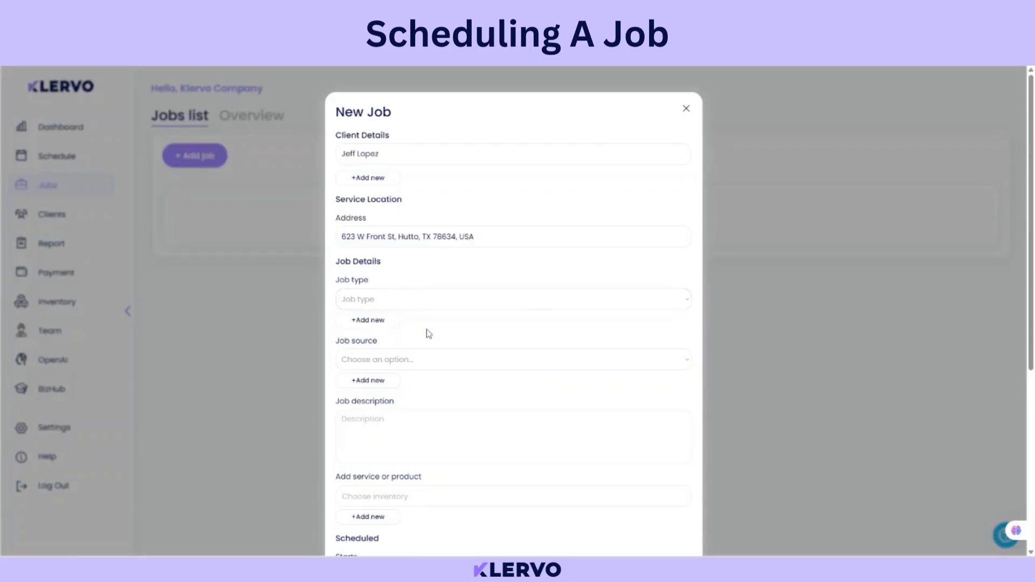
{"action": "left_click", "coordinate": [372, 322]}
{"action": "left_click", "coordinate": [409, 178]}
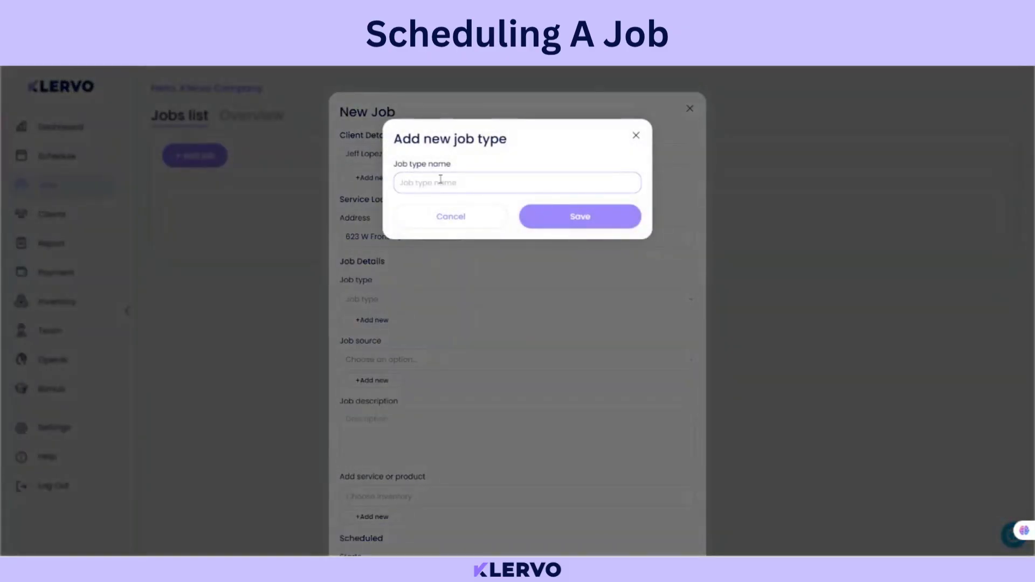
{"action": "left_click", "coordinate": [468, 215]}
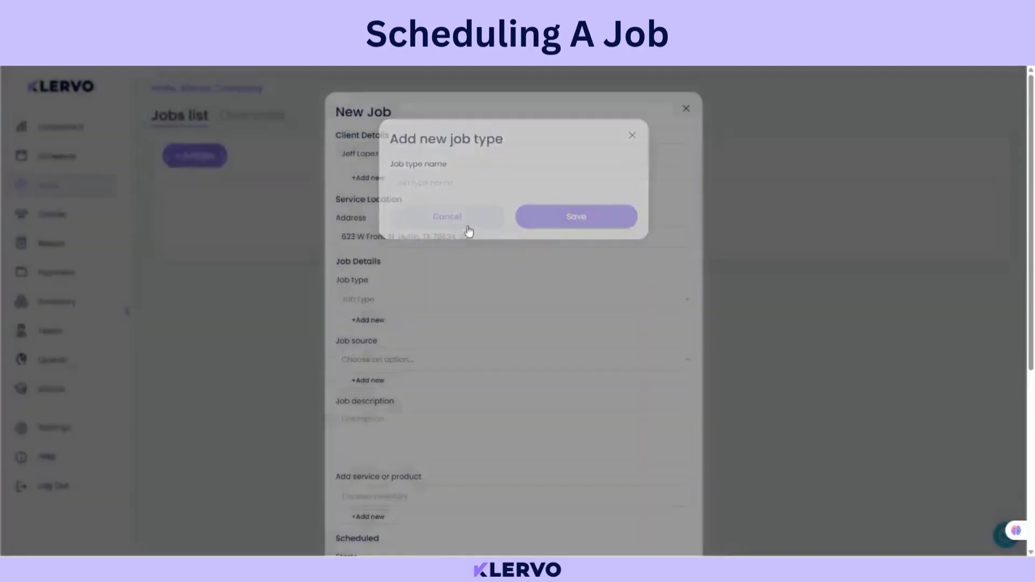
Step: Set the new job's type to Service
{"action": "left_click", "coordinate": [465, 302]}
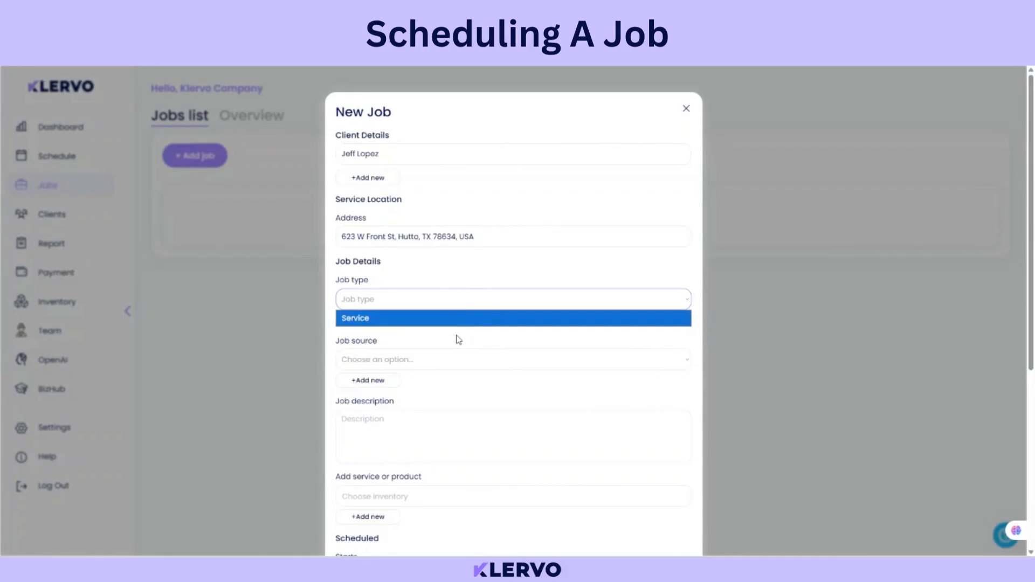
{"action": "left_click", "coordinate": [433, 319]}
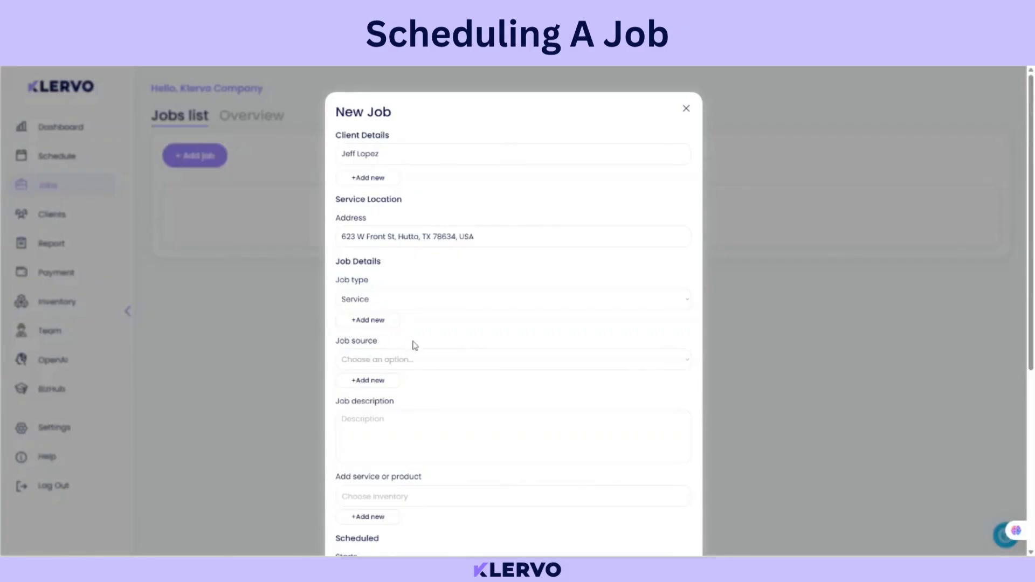
Step: Review the available job sources and set the new job's source to Referral
{"action": "left_click", "coordinate": [441, 364]}
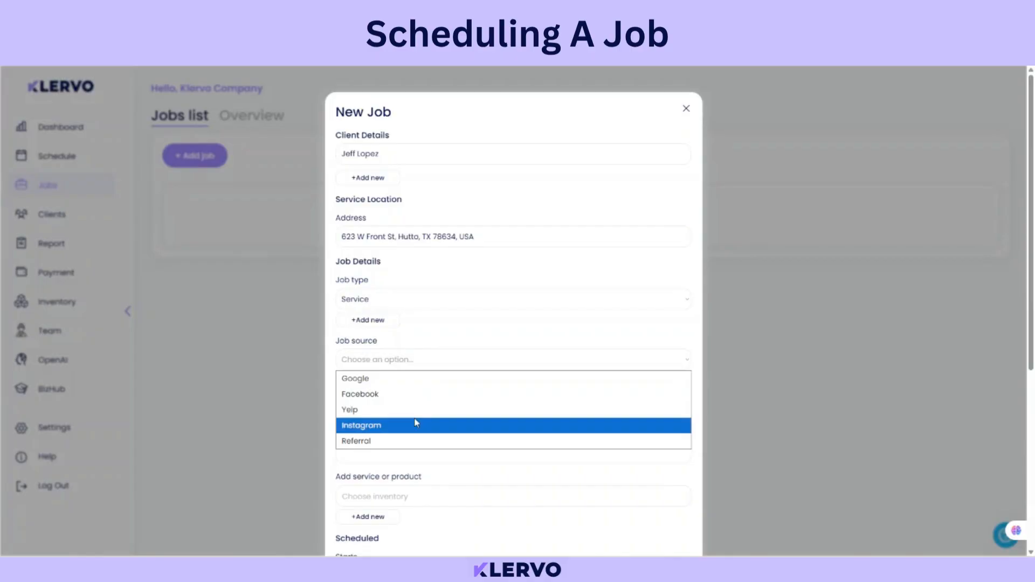
{"action": "left_click", "coordinate": [439, 333]}
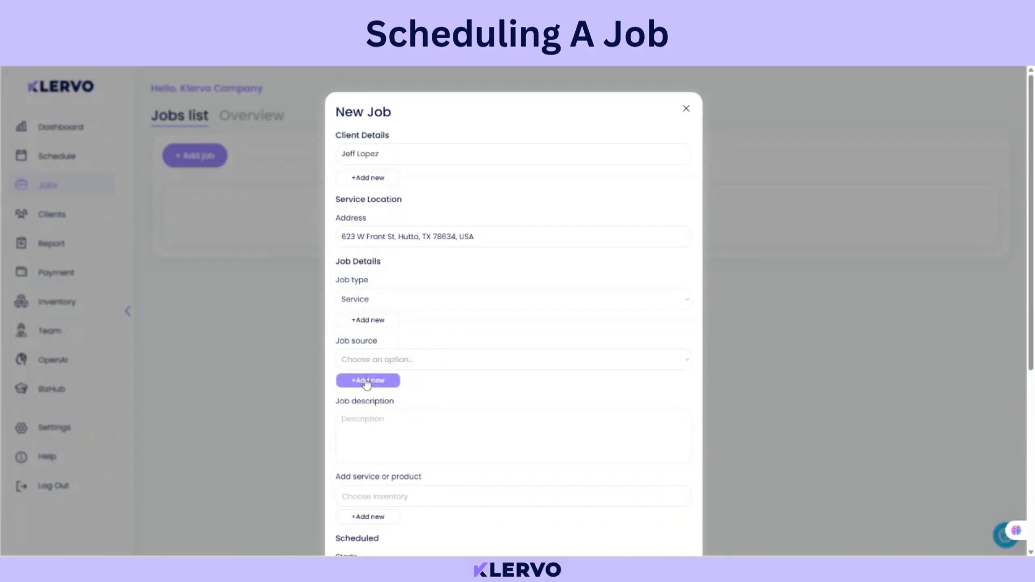
{"action": "left_click", "coordinate": [420, 364]}
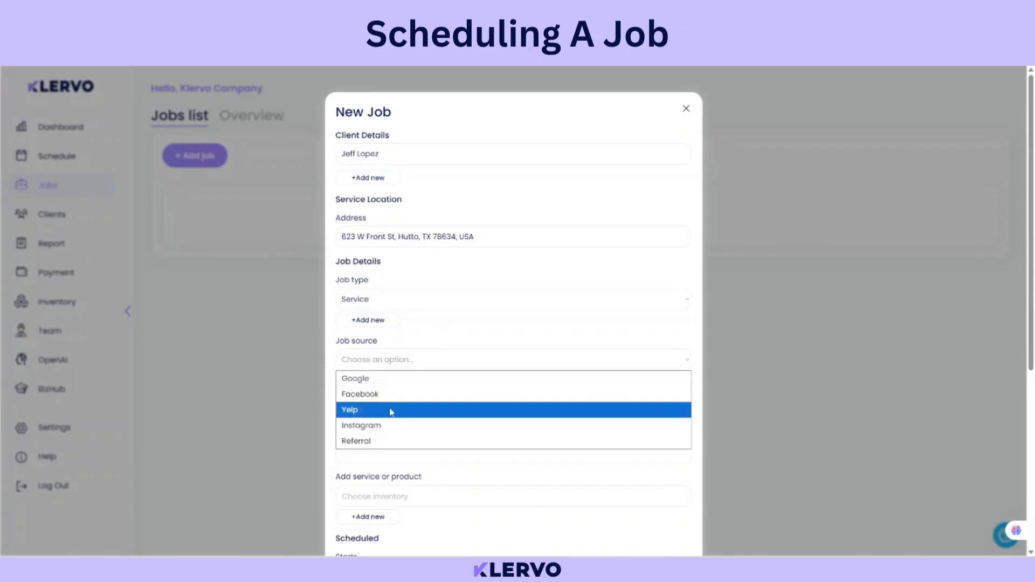
{"action": "left_click", "coordinate": [385, 443]}
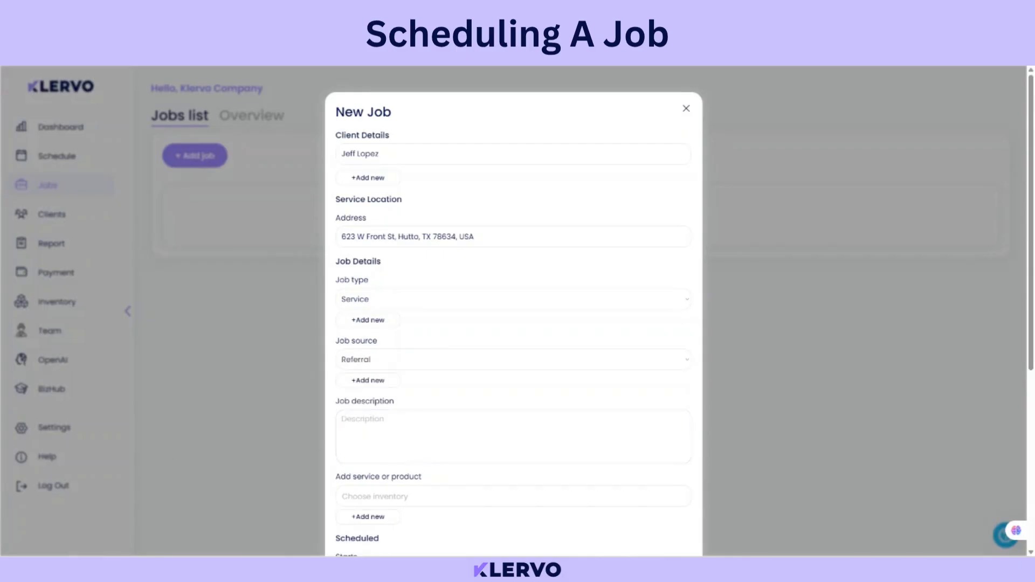
Step: Enter the job description "Customer is stating there is a knocking noise and running slow"
{"action": "left_click", "coordinate": [350, 420]}
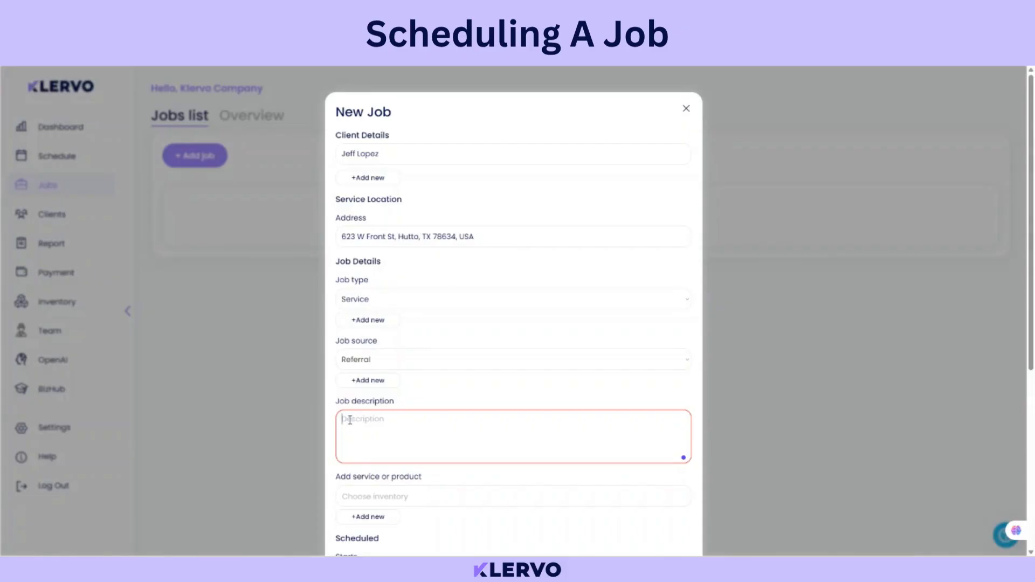
{"action": "type", "text": "Customer is stating there is a knocking noise and running slow"}
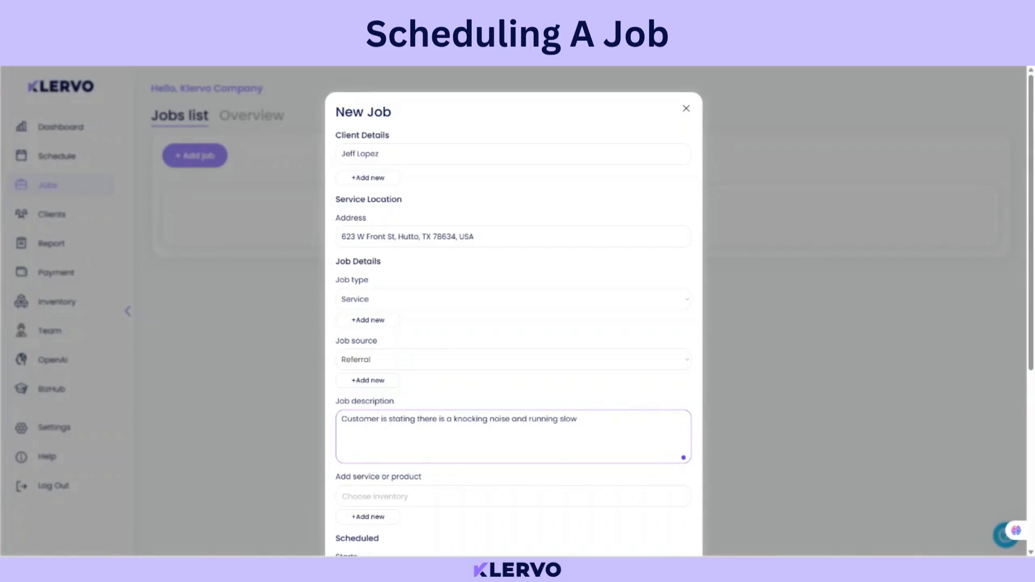
{"action": "left_click", "coordinate": [333, 427]}
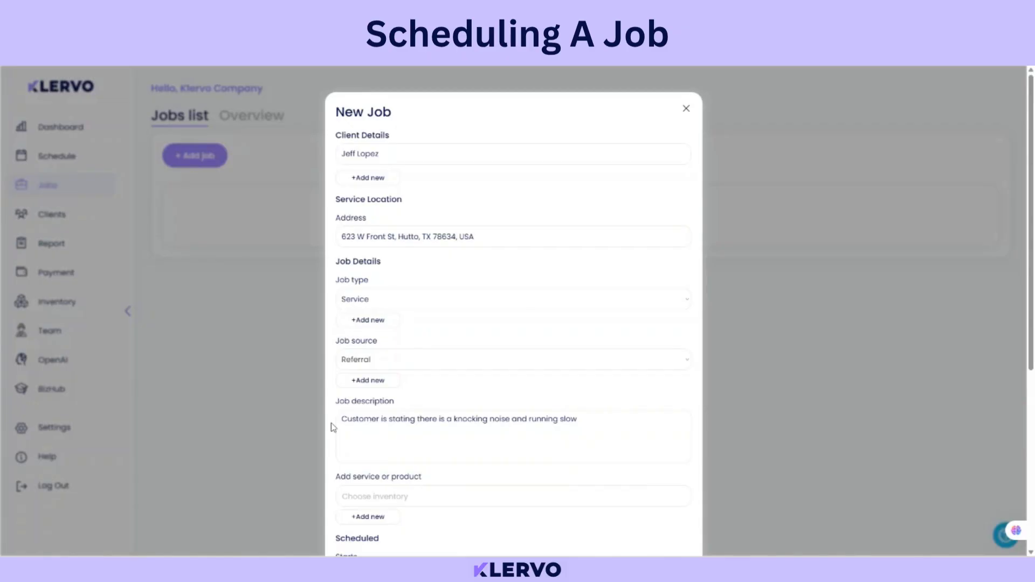
Step: View the form for adding a new inventory item, close it unsaved, and add the Free Estimate service to the job
{"action": "scroll", "coordinate": [333, 428], "scroll_direction": "down", "scroll_amount": 3}
{"action": "scroll", "coordinate": [333, 427], "scroll_direction": "down", "scroll_amount": 1}
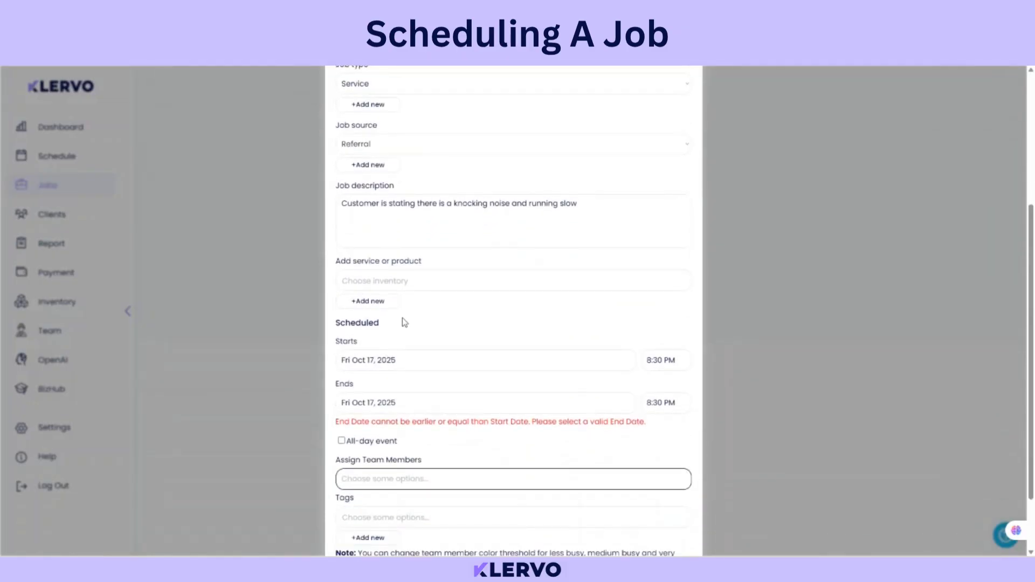
{"action": "left_click", "coordinate": [373, 305]}
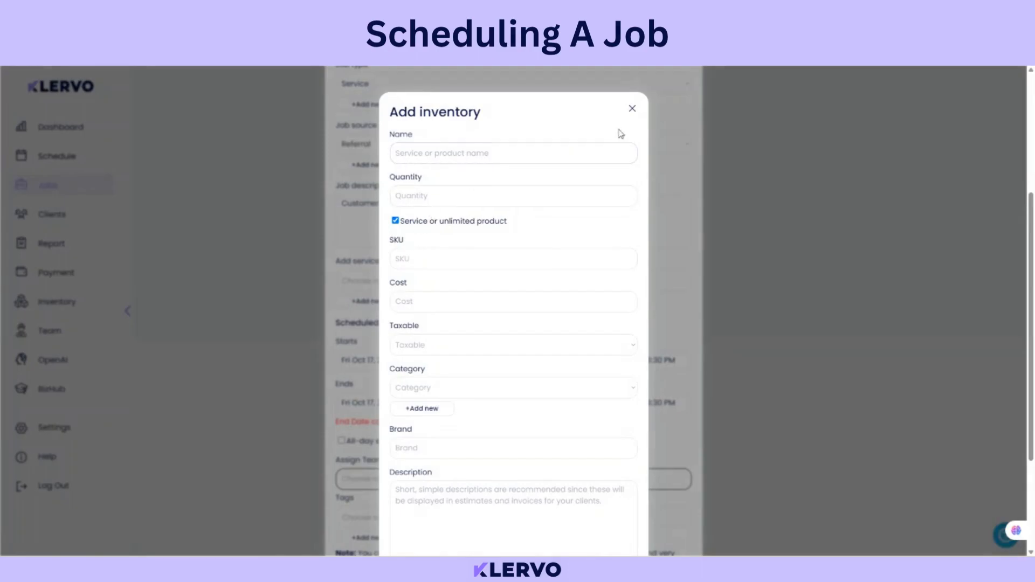
{"action": "left_click", "coordinate": [633, 109]}
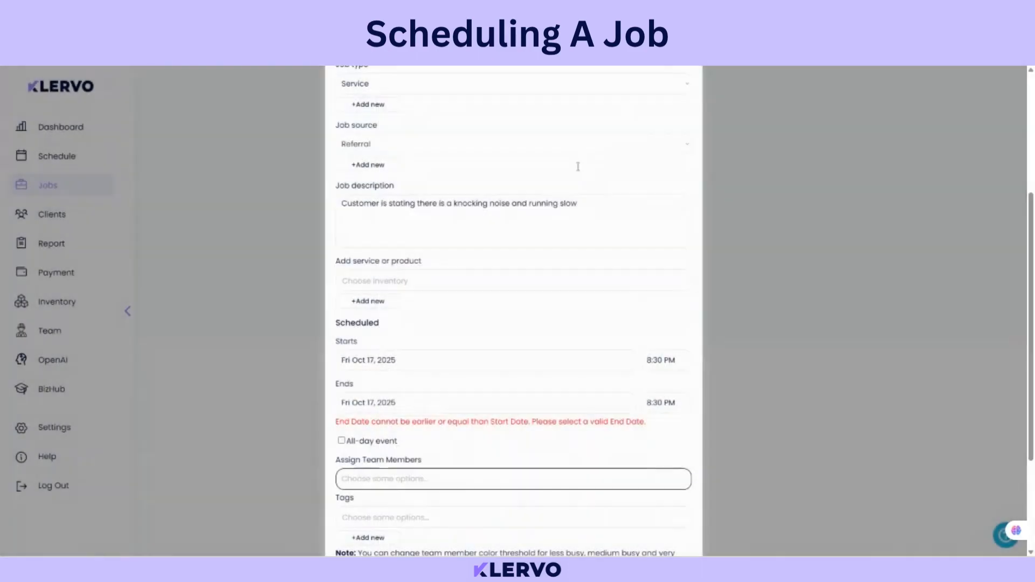
{"action": "left_click", "coordinate": [446, 281]}
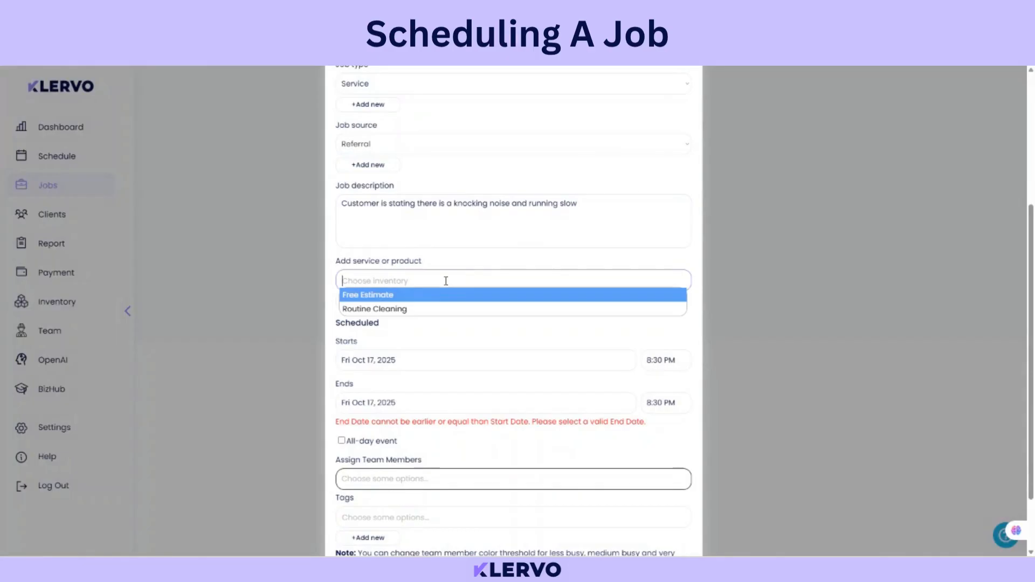
{"action": "left_click", "coordinate": [383, 298]}
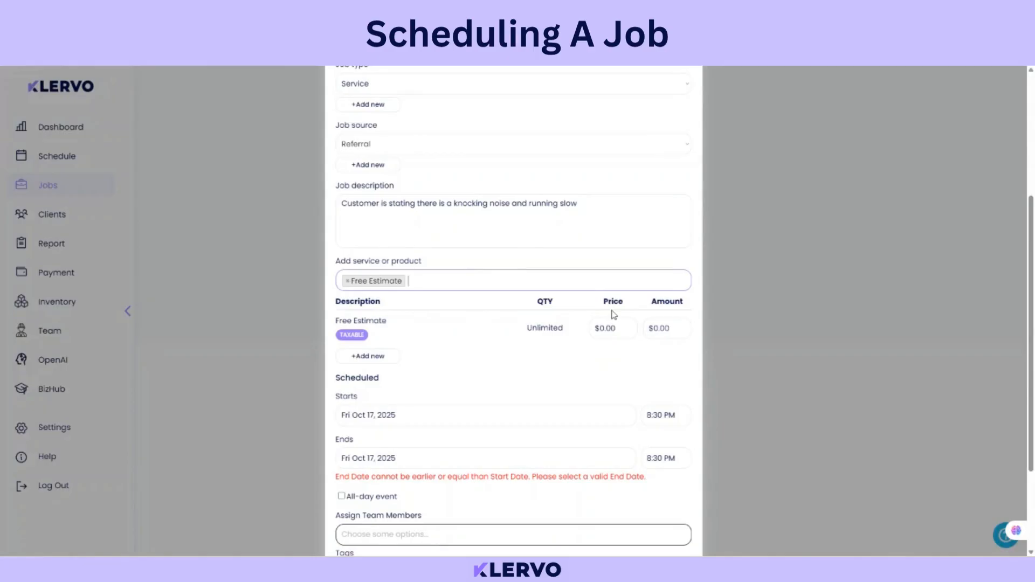
Step: Set the job's scheduled start to Mon Oct 20, 2025 at 1:00 PM
{"action": "left_click", "coordinate": [516, 396]}
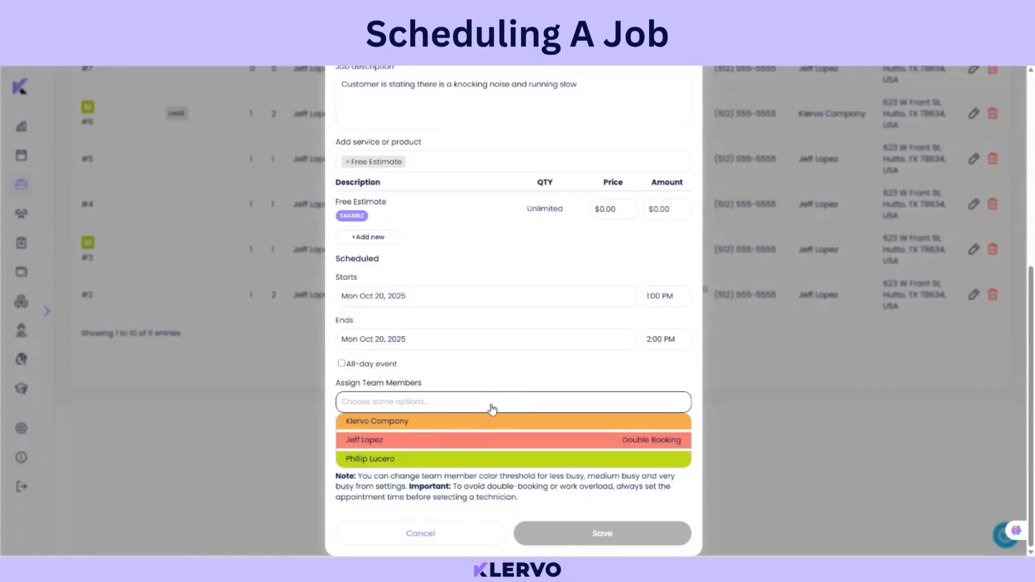
{"action": "left_click", "coordinate": [452, 300]}
{"action": "left_click", "coordinate": [408, 463]}
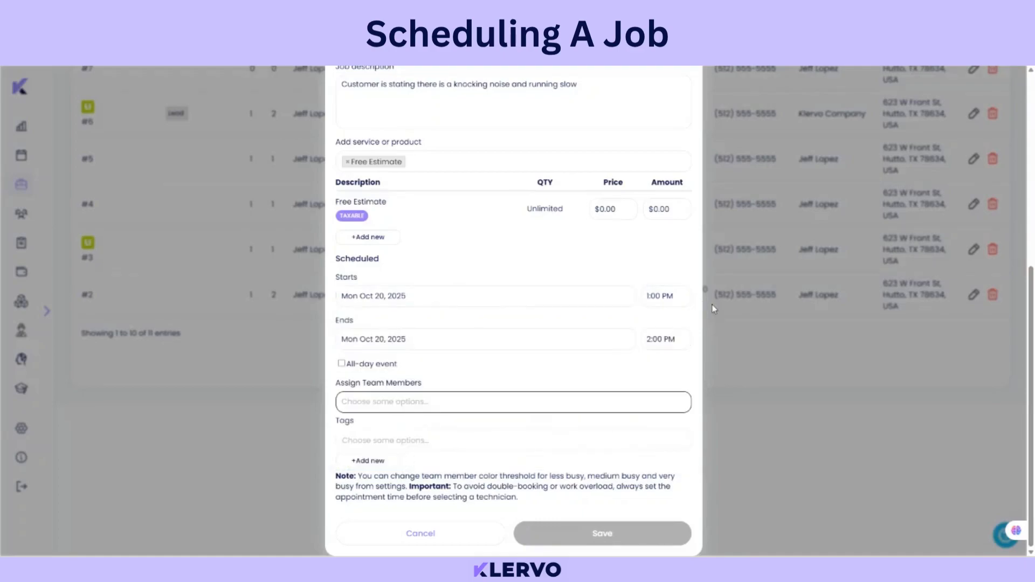
{"action": "left_click", "coordinate": [667, 300]}
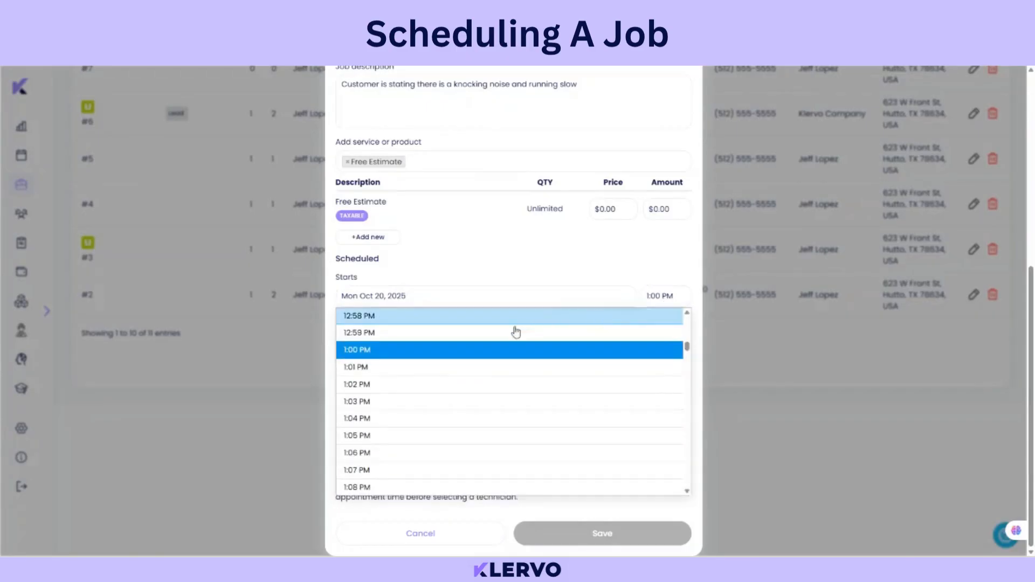
{"action": "left_click", "coordinate": [499, 356]}
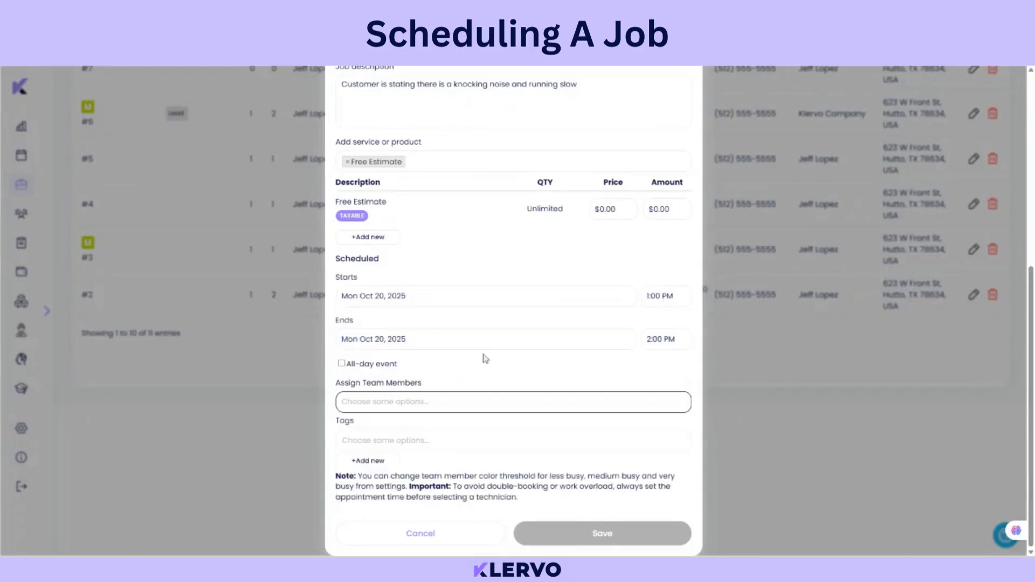
Step: Set the job's scheduled end to Mon Oct 20, 2025 at 2:00 PM
{"action": "left_click", "coordinate": [427, 345]}
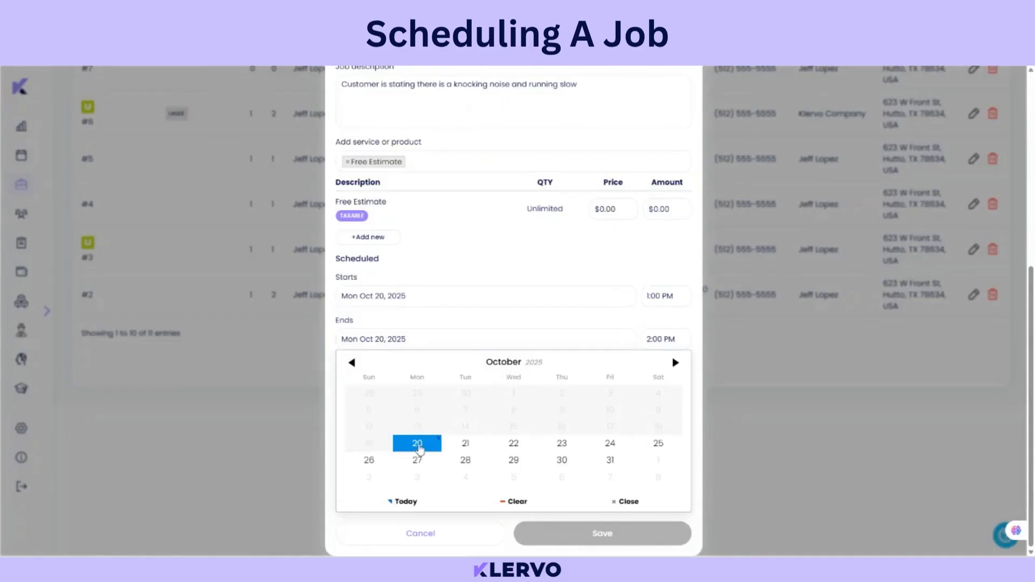
{"action": "left_click", "coordinate": [420, 443]}
{"action": "left_click", "coordinate": [667, 340]}
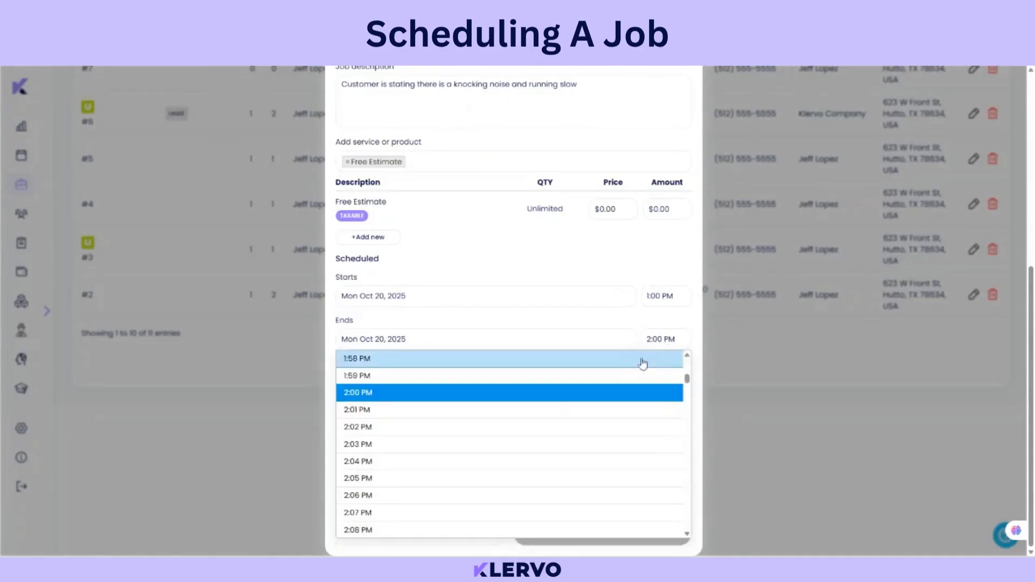
{"action": "left_click", "coordinate": [561, 400]}
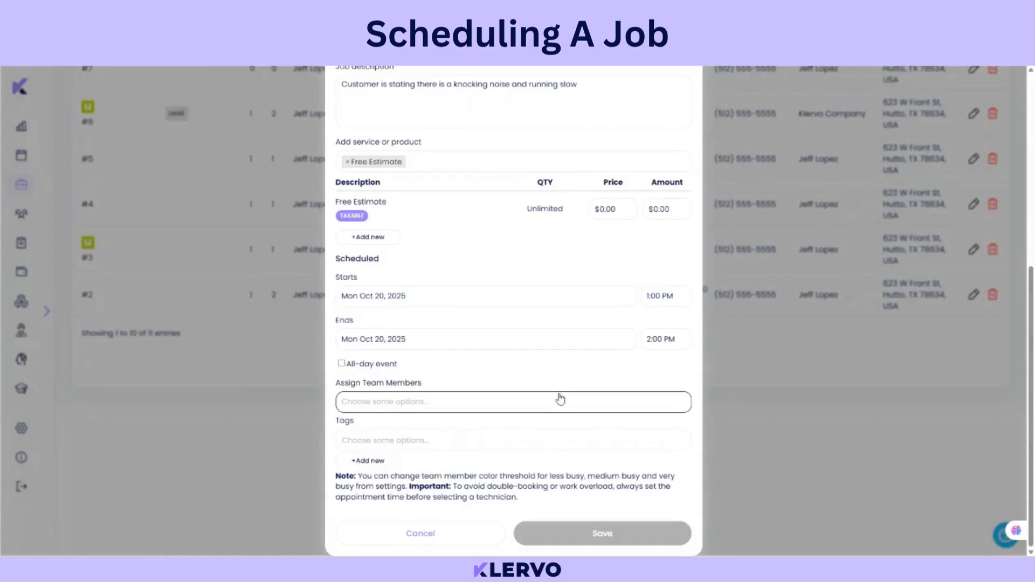
Step: Assign the team member highlighted in green, add the Lead tag, and save the new job
{"action": "left_click", "coordinate": [488, 403]}
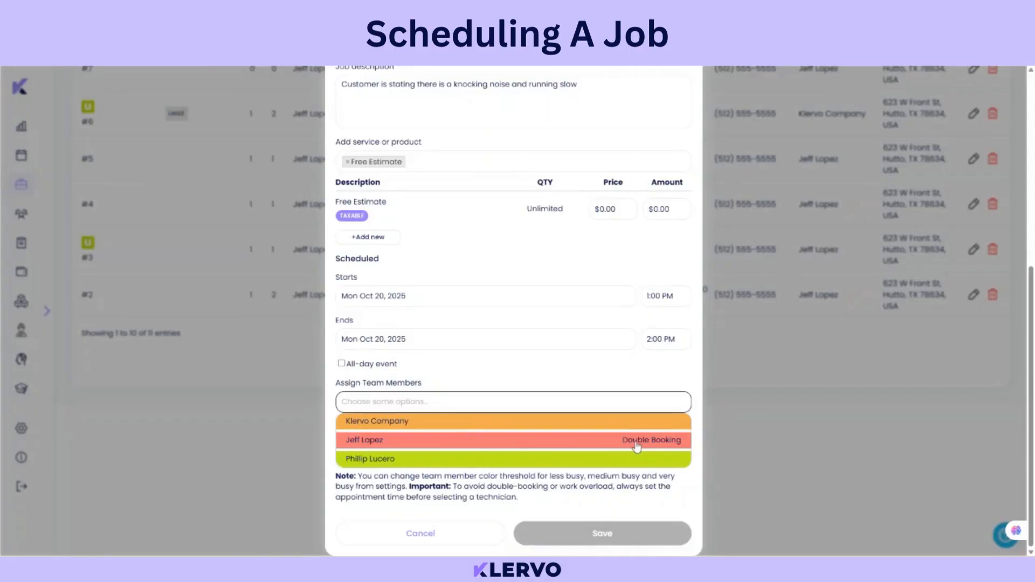
{"action": "left_click", "coordinate": [452, 464]}
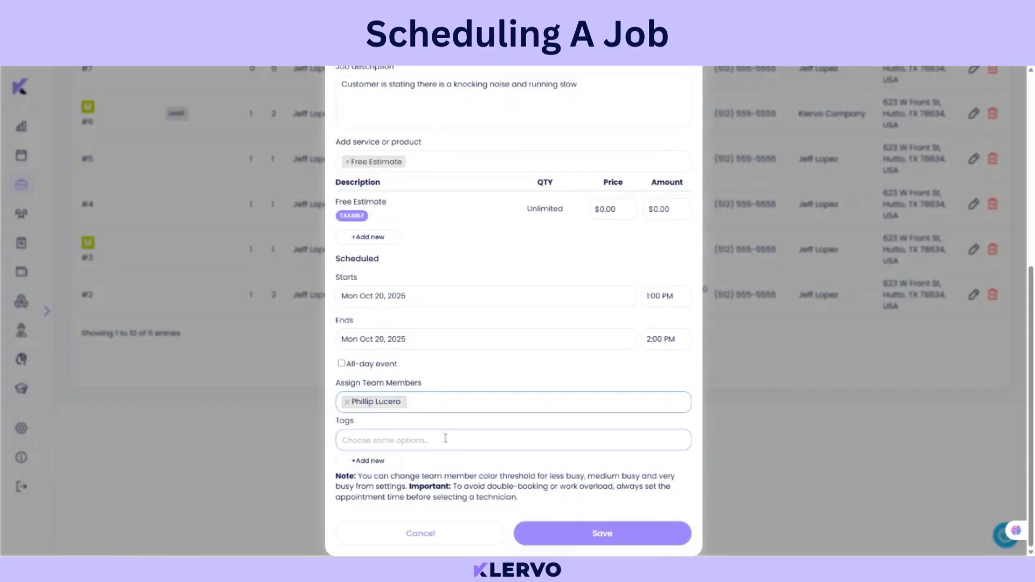
{"action": "left_click", "coordinate": [445, 438]}
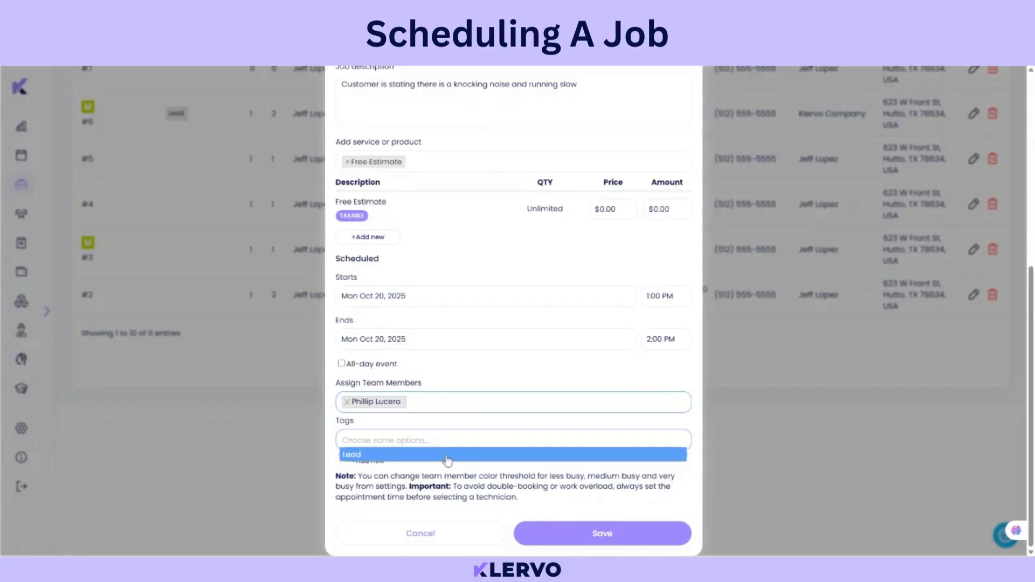
{"action": "left_click", "coordinate": [447, 456]}
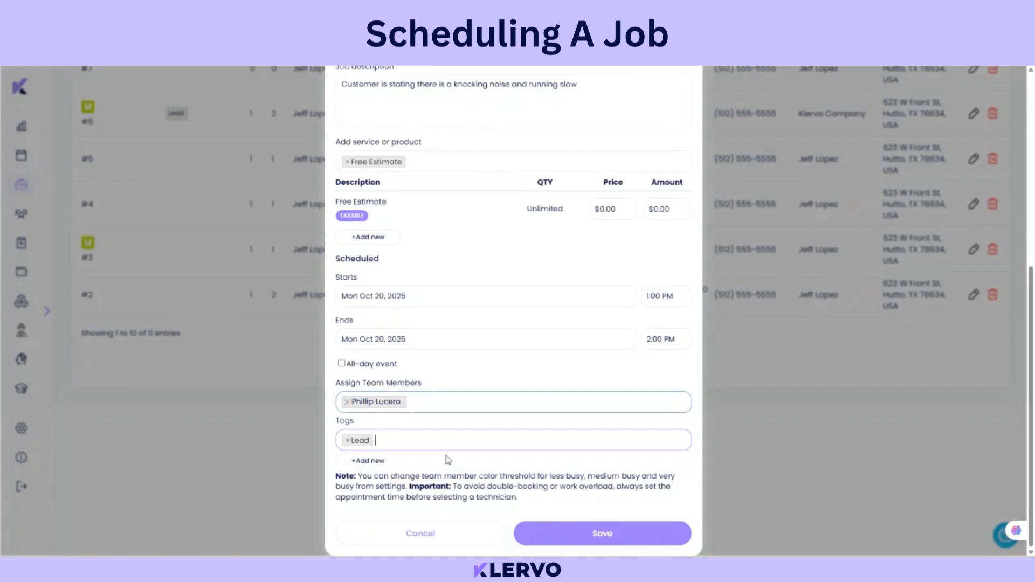
{"action": "left_click", "coordinate": [598, 536]}
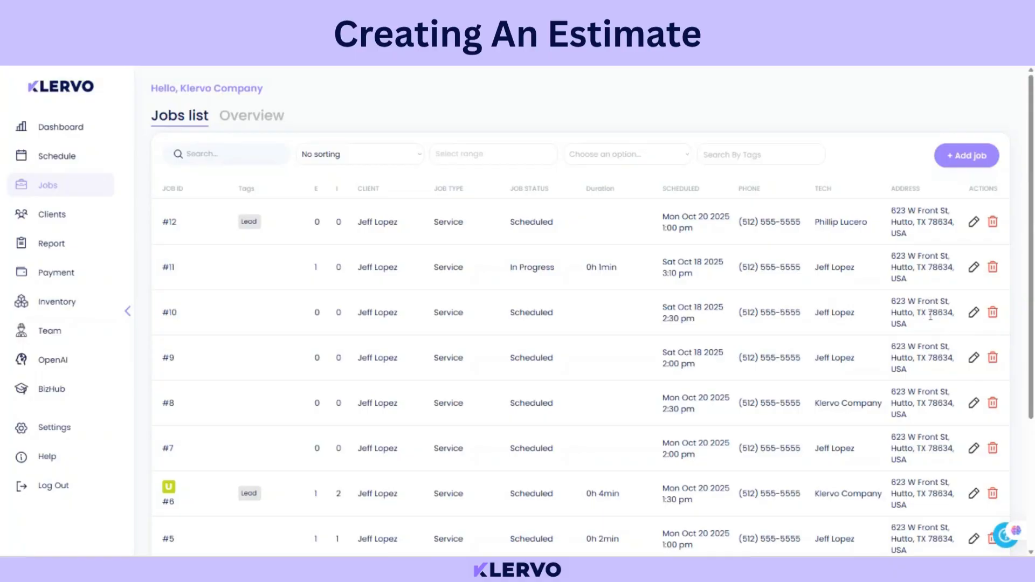
Step: Open the job scheduled for Sat Oct 18, 2025 at 2:30 PM and advance it through On My Way and Job Started
{"action": "left_click", "coordinate": [974, 313]}
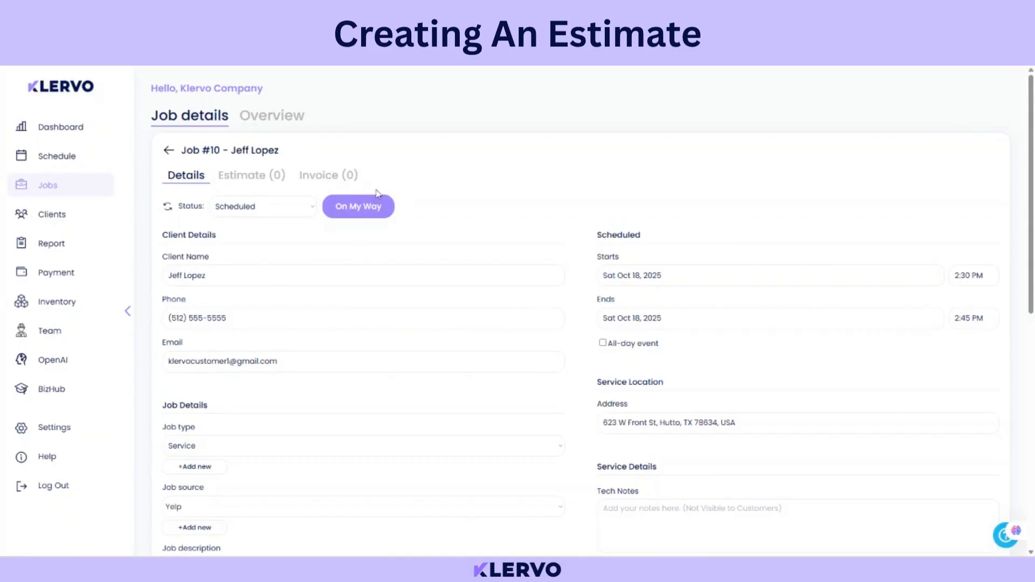
{"action": "left_click", "coordinate": [355, 209]}
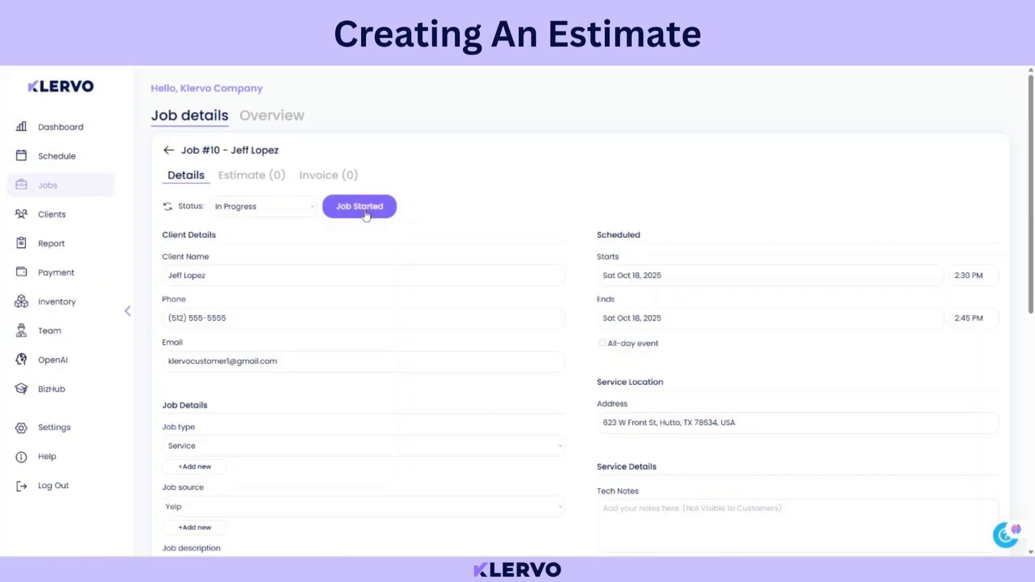
{"action": "left_click", "coordinate": [366, 214]}
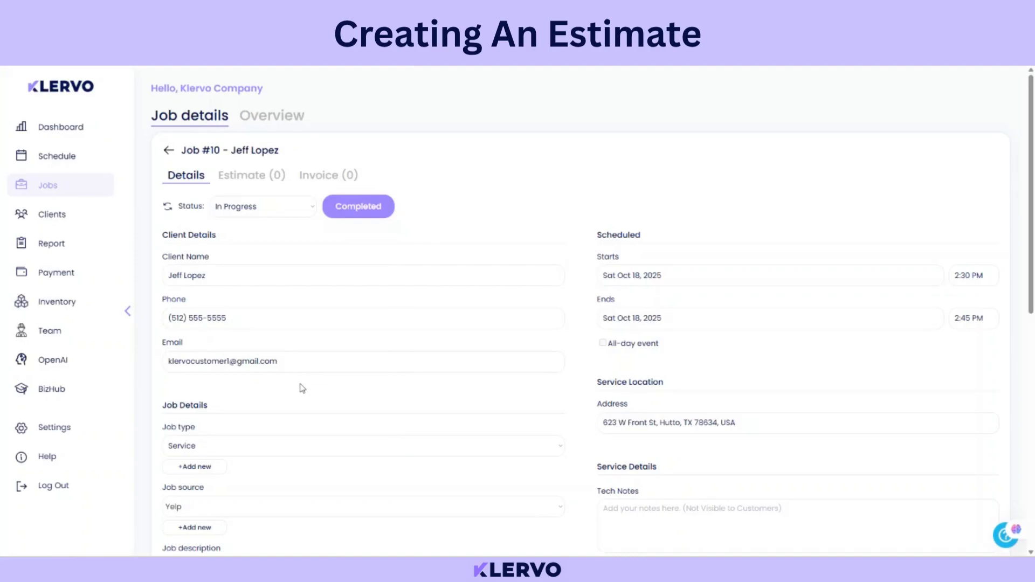
Step: Add Routine Cleaning to the job's inventory and mark it as an upsell
{"action": "scroll", "coordinate": [302, 388], "scroll_direction": "down", "scroll_amount": 5}
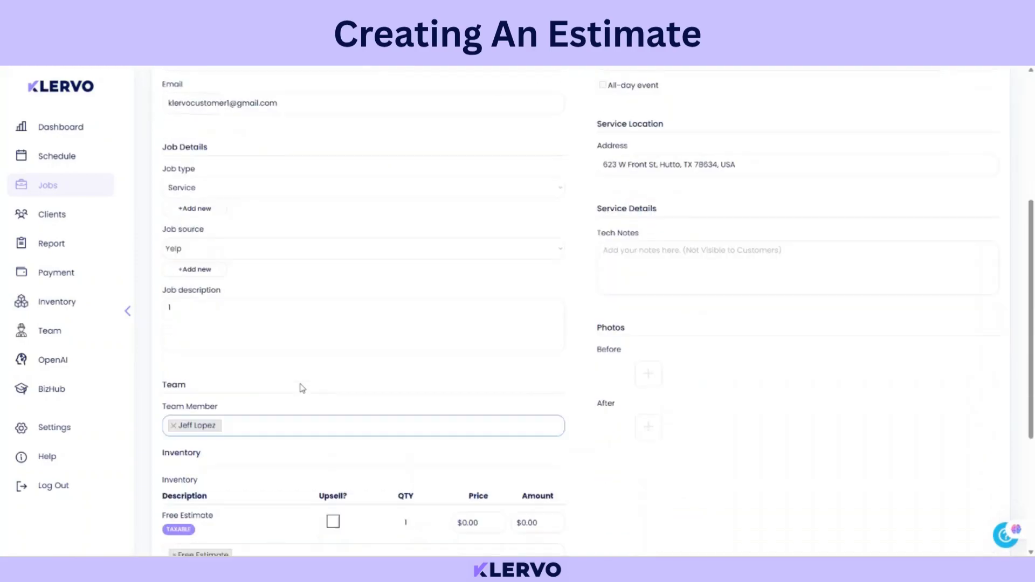
{"action": "scroll", "coordinate": [302, 388], "scroll_direction": "down", "scroll_amount": 1}
{"action": "scroll", "coordinate": [302, 388], "scroll_direction": "down", "scroll_amount": 3}
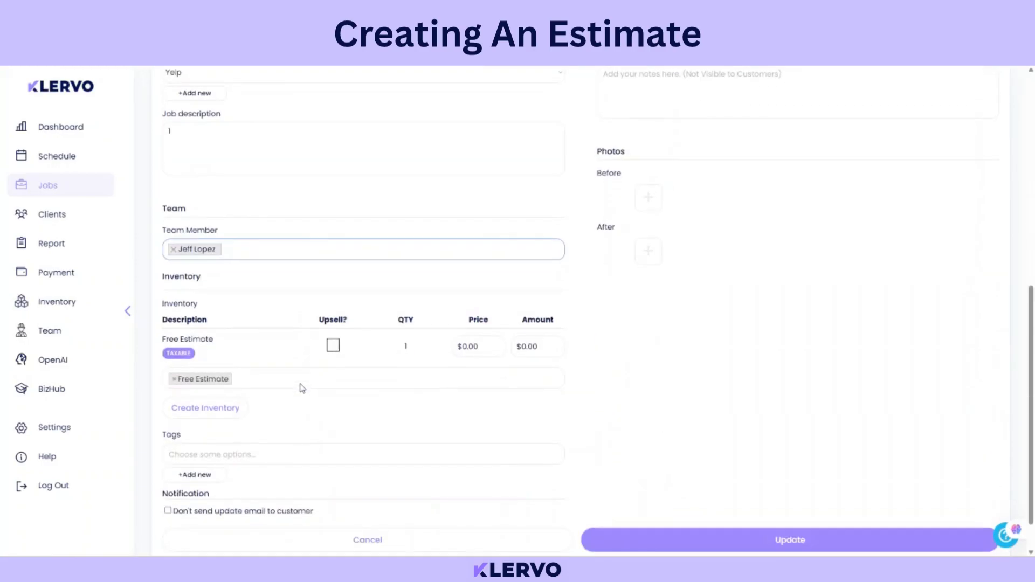
{"action": "left_click", "coordinate": [270, 335]}
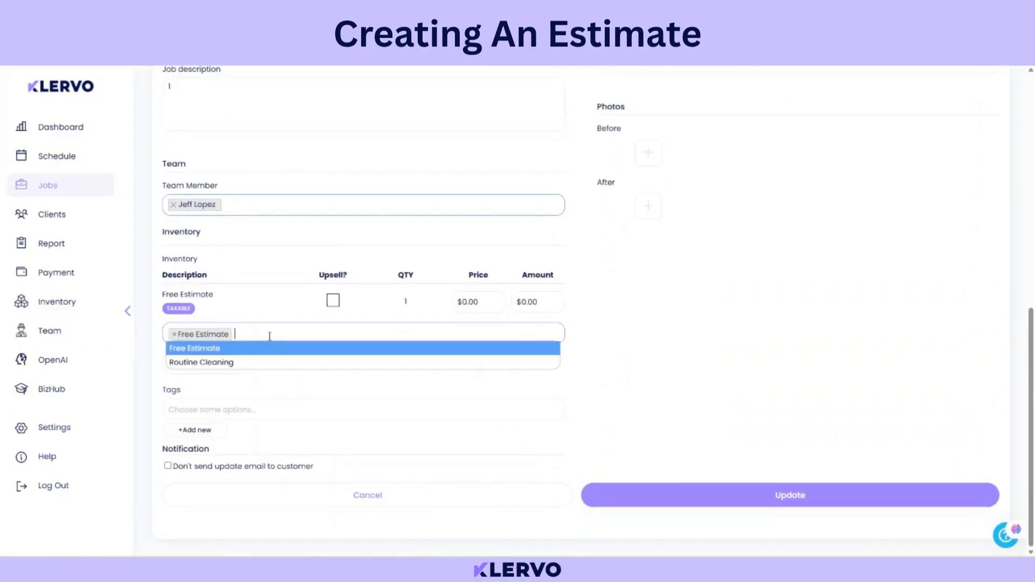
{"action": "left_click", "coordinate": [268, 367]}
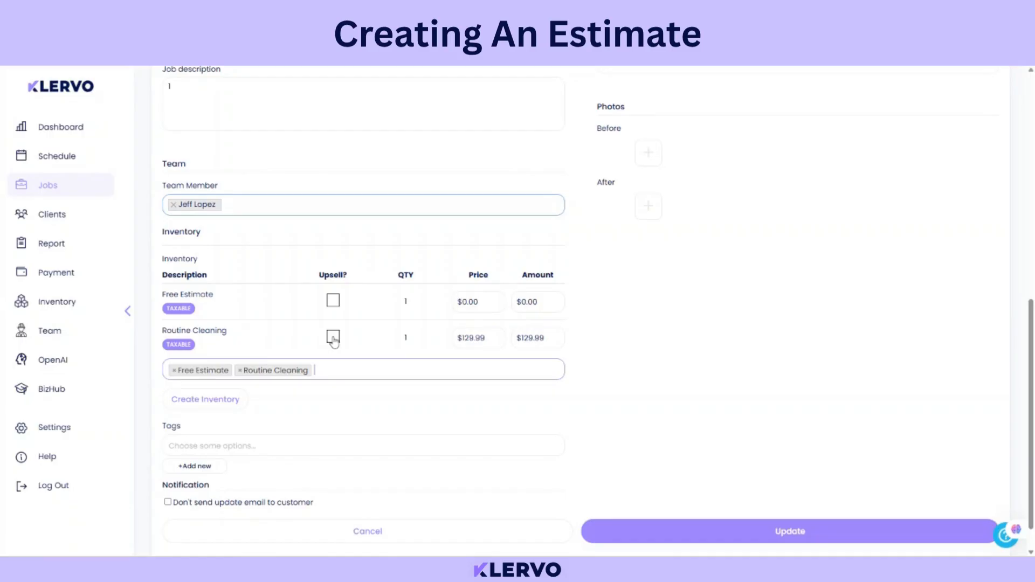
{"action": "left_click", "coordinate": [333, 337]}
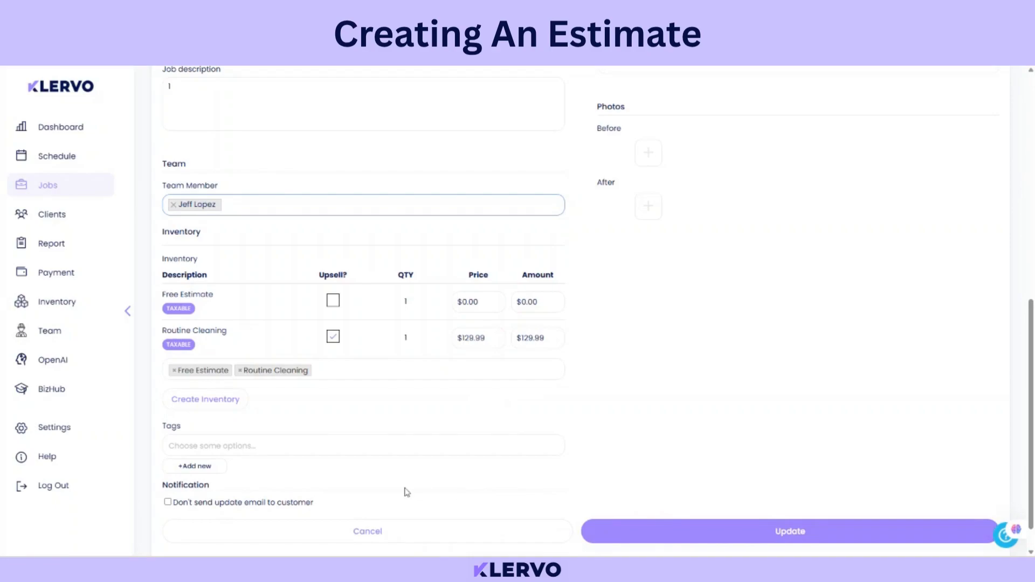
Step: Opt out of sending the update email to the customer and update the job
{"action": "left_click", "coordinate": [168, 502]}
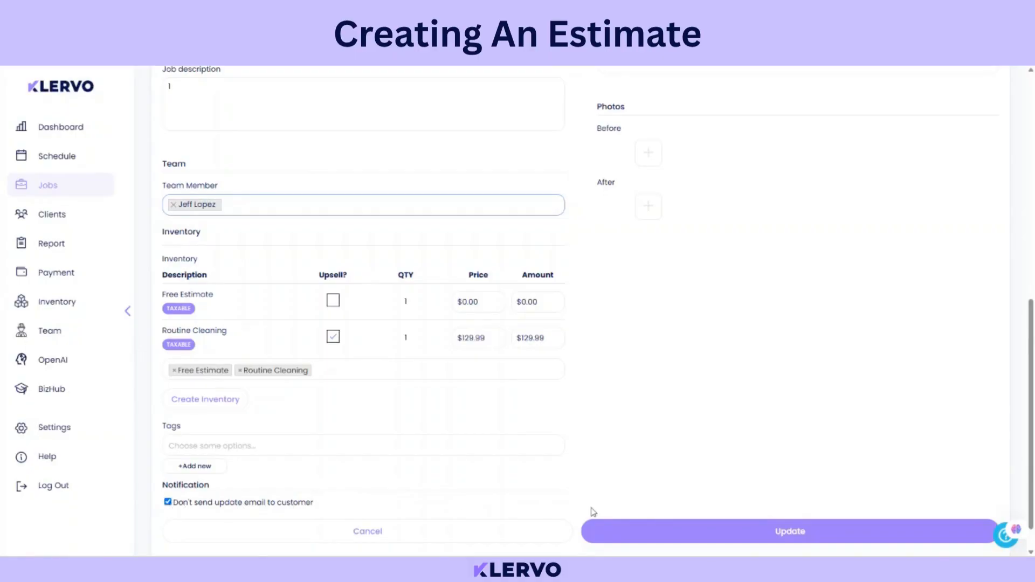
{"action": "left_click", "coordinate": [651, 532]}
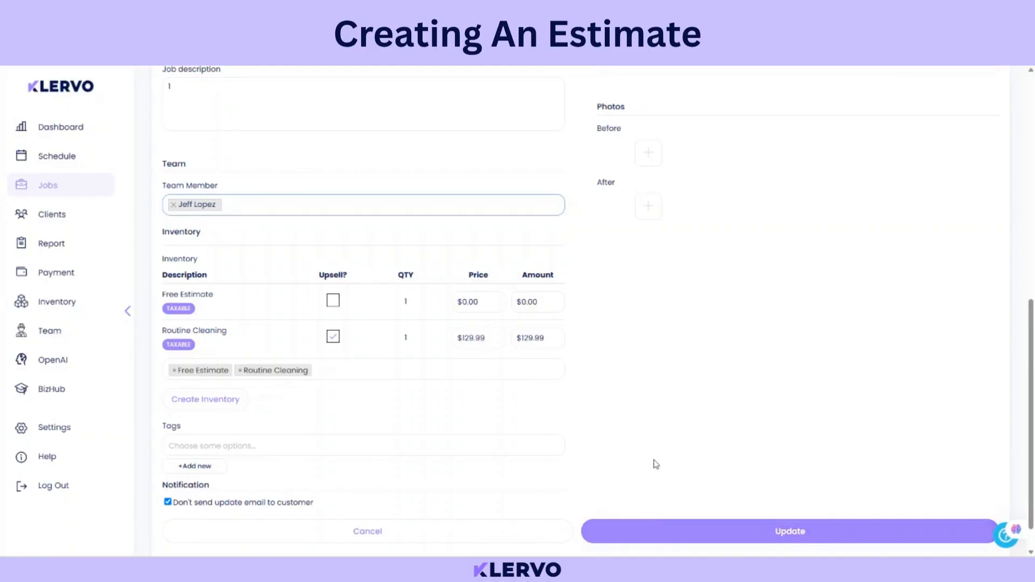
{"action": "scroll", "coordinate": [656, 464], "scroll_direction": "up", "scroll_amount": 3}
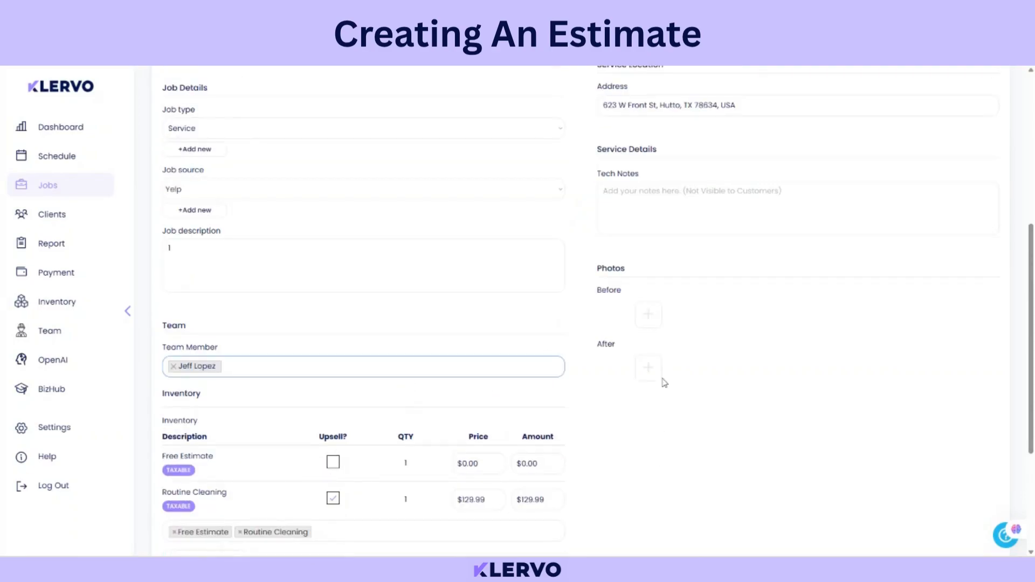
Step: Upload the portrait picture as the Before photo and Klervo-Logo-02-2048x641 as the After photo, and update the job
{"action": "left_click", "coordinate": [648, 315]}
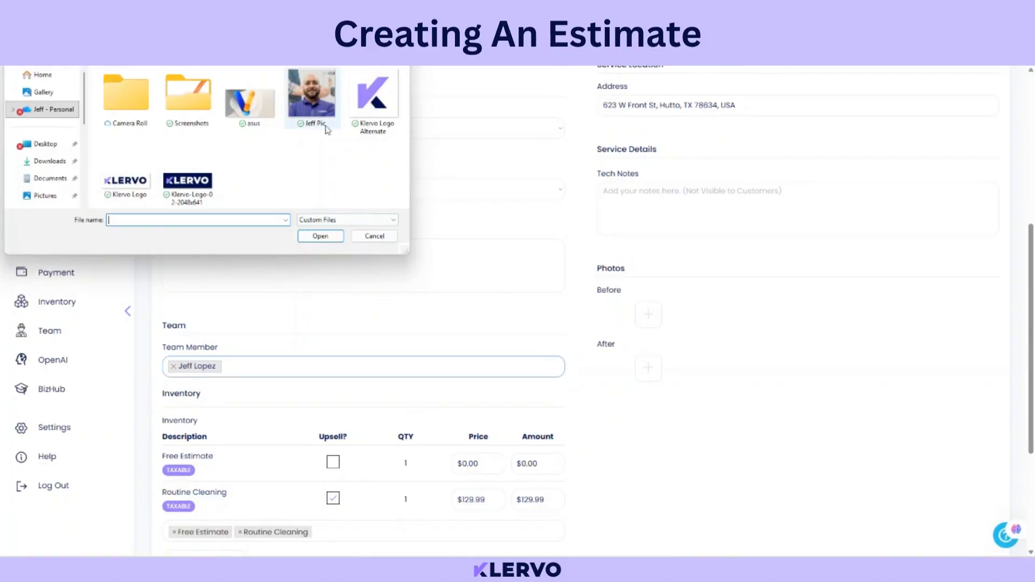
{"action": "left_click", "coordinate": [318, 104]}
{"action": "left_click", "coordinate": [320, 236]}
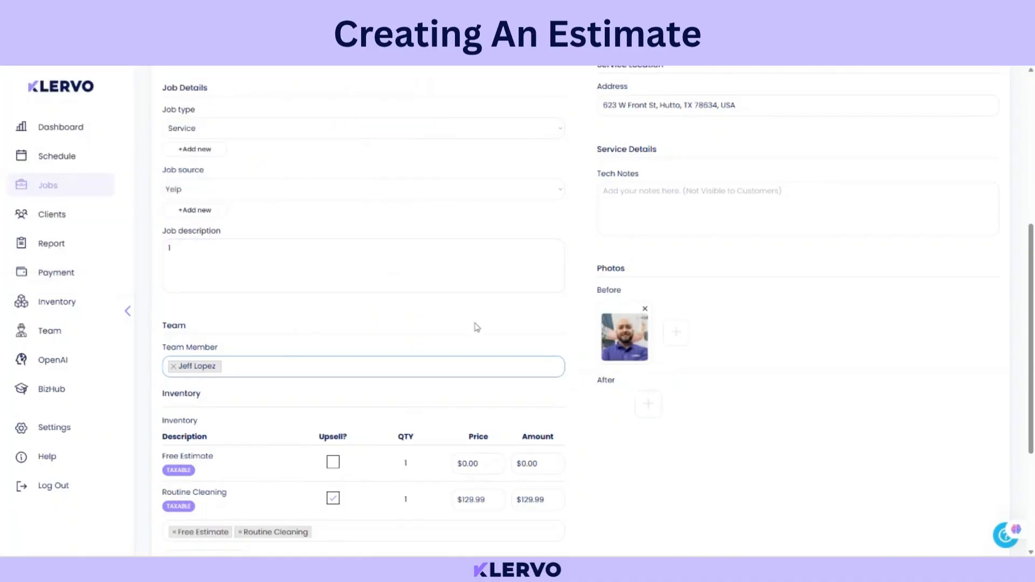
{"action": "left_click", "coordinate": [654, 412]}
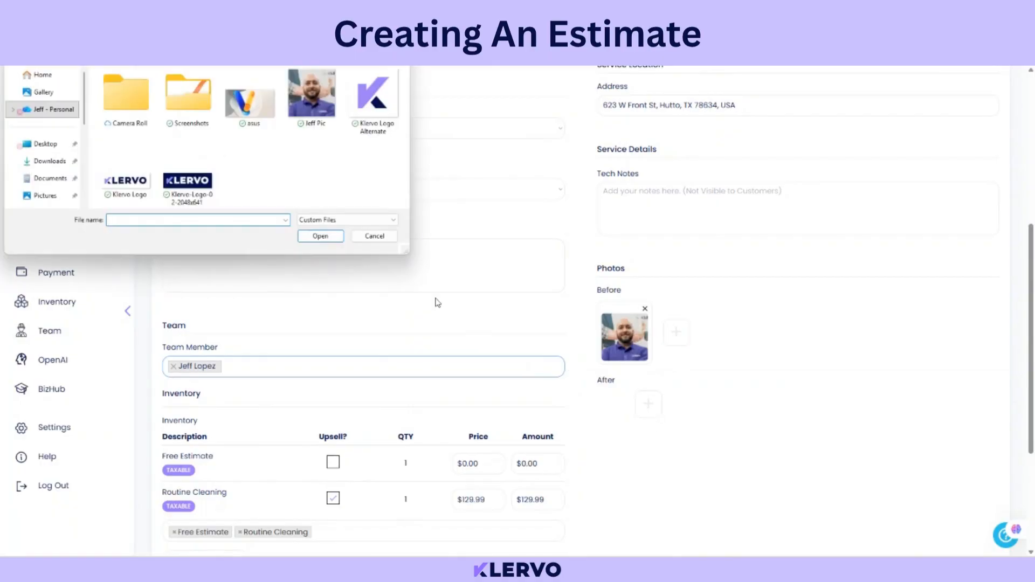
{"action": "left_click", "coordinate": [189, 173]}
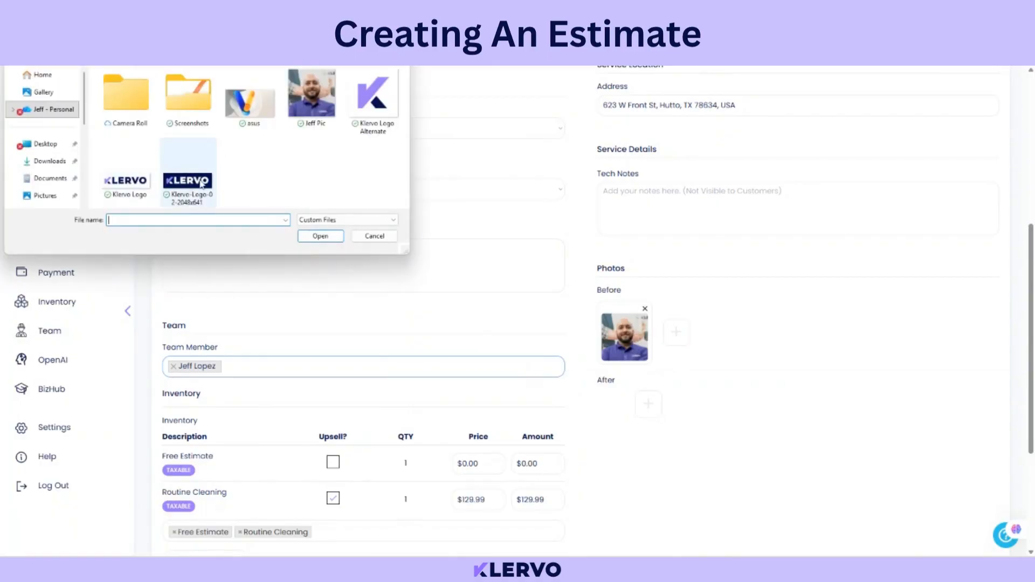
{"action": "left_click", "coordinate": [325, 240]}
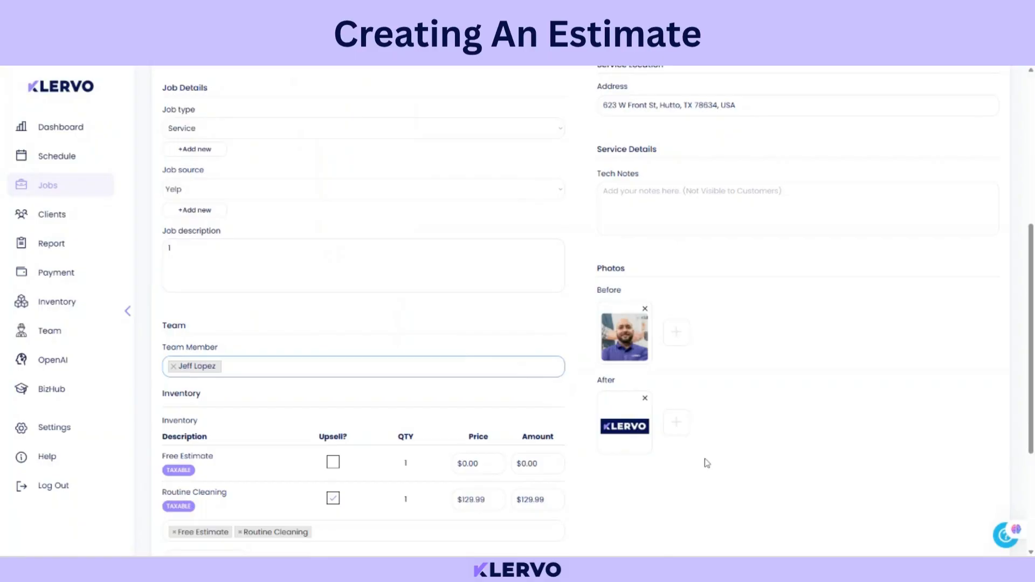
{"action": "scroll", "coordinate": [707, 464], "scroll_direction": "down", "scroll_amount": 4}
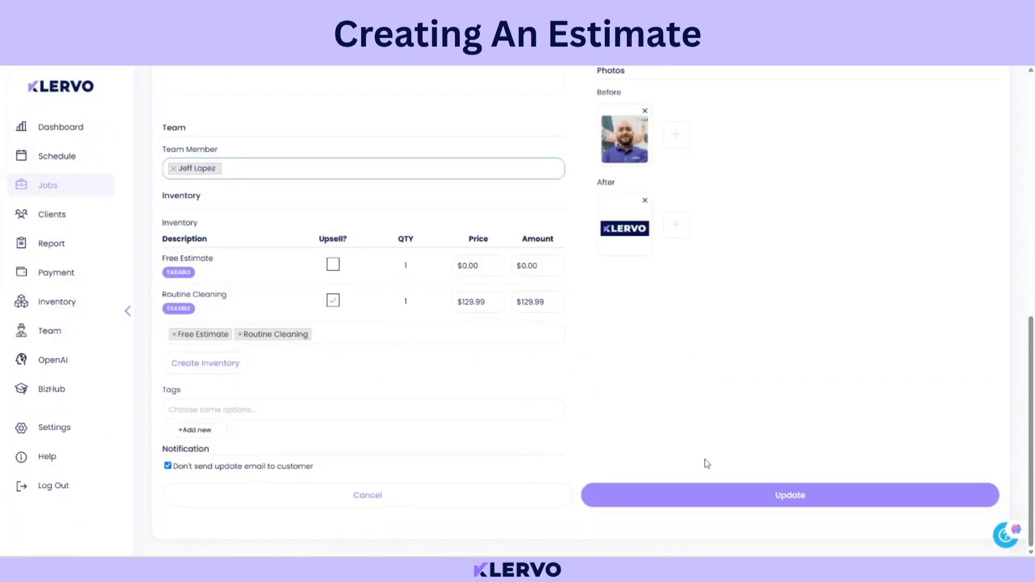
{"action": "left_click", "coordinate": [705, 501]}
Step: Add a new estimate to the job and set its date to today, Mon October 20 2025
{"action": "scroll", "coordinate": [574, 379], "scroll_direction": "up", "scroll_amount": 2}
{"action": "scroll", "coordinate": [574, 378], "scroll_direction": "up", "scroll_amount": 3}
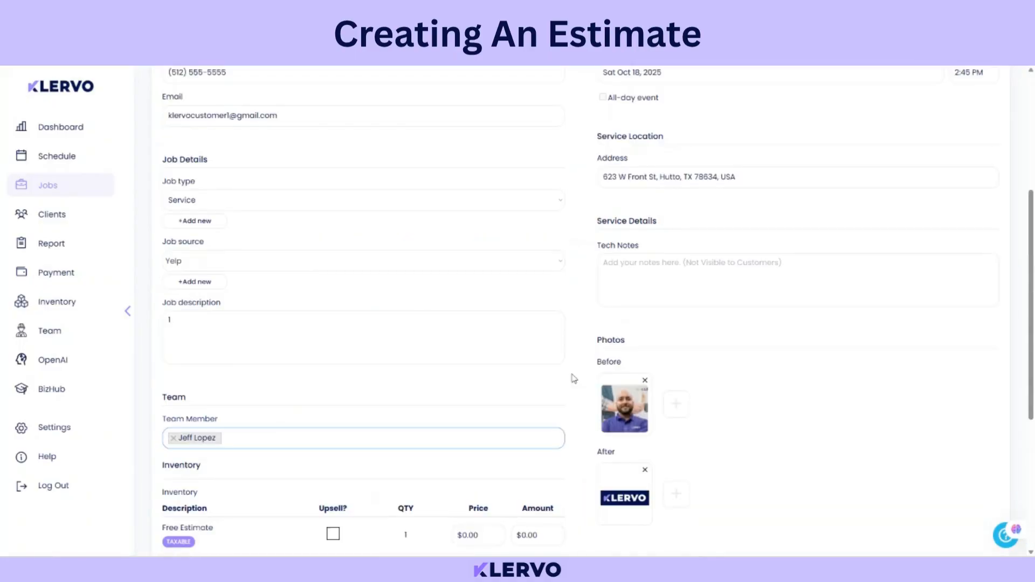
{"action": "scroll", "coordinate": [574, 378], "scroll_direction": "up", "scroll_amount": 2}
{"action": "scroll", "coordinate": [575, 378], "scroll_direction": "up", "scroll_amount": 2}
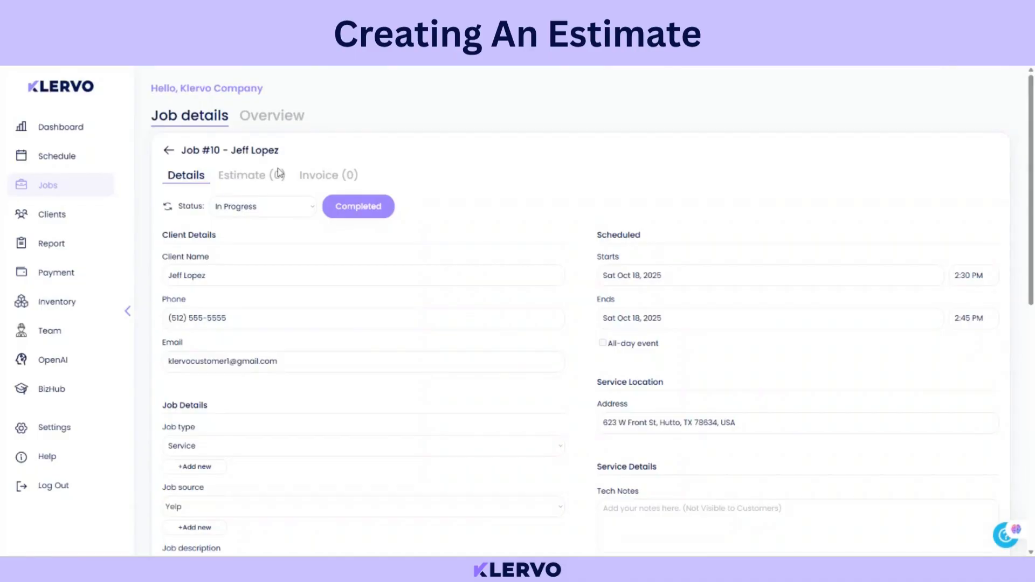
{"action": "left_click", "coordinate": [251, 180]}
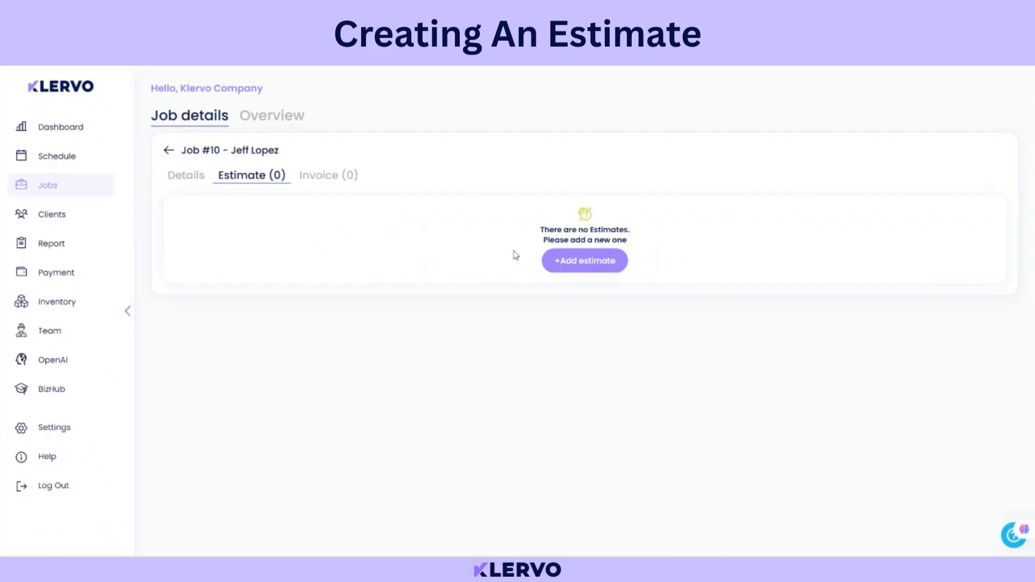
{"action": "left_click", "coordinate": [584, 263]}
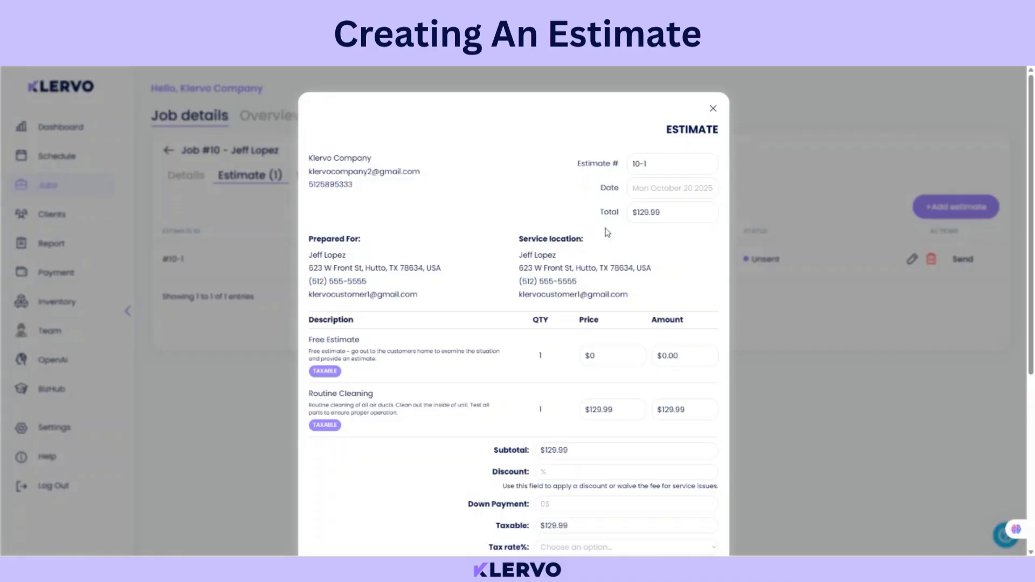
{"action": "left_click", "coordinate": [656, 192]}
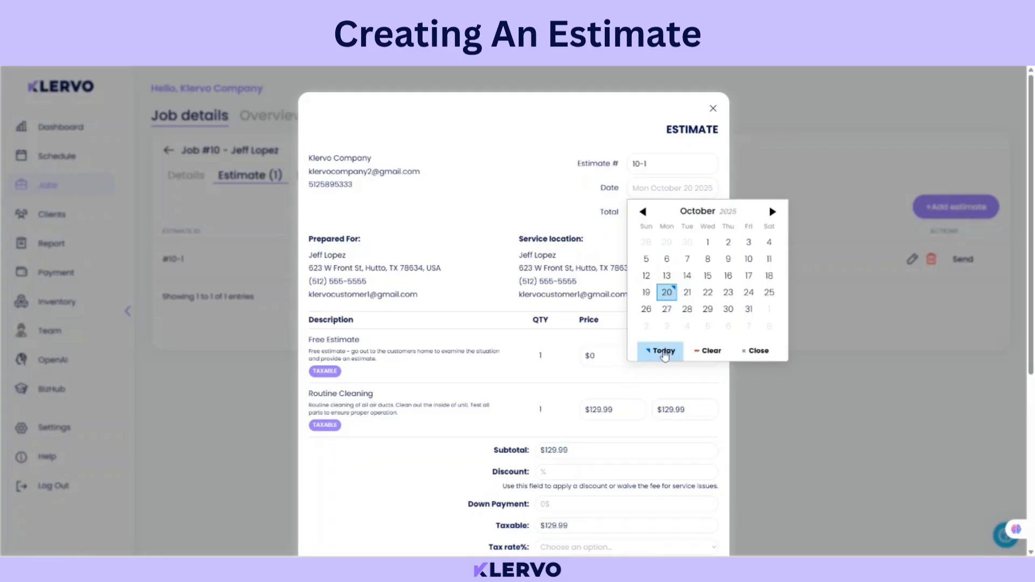
{"action": "left_click", "coordinate": [664, 352]}
Step: Enter a 0% discount on the estimate and set its tax rate to Texas (8.25%)
{"action": "scroll", "coordinate": [638, 367], "scroll_direction": "down", "scroll_amount": 1}
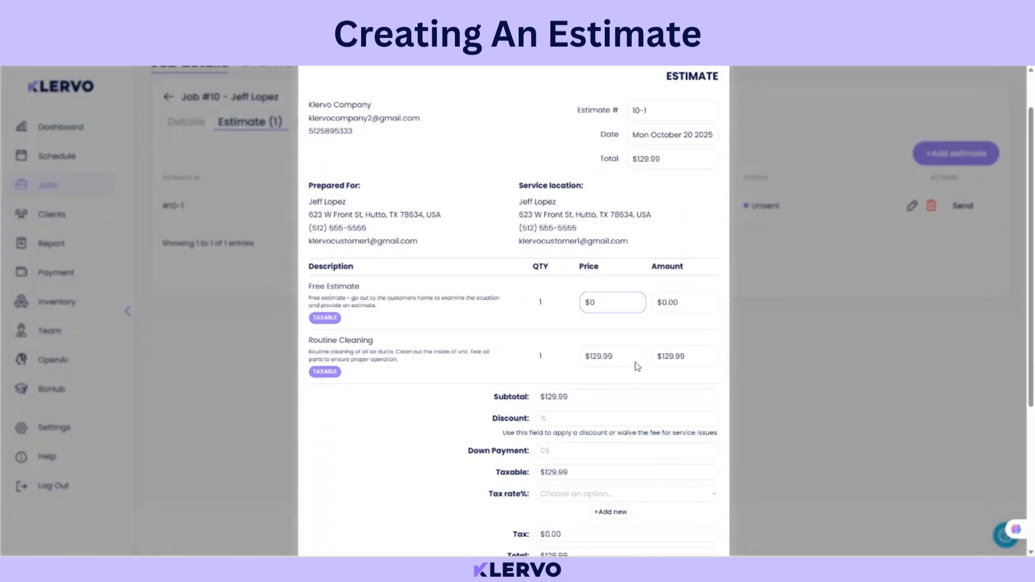
{"action": "scroll", "coordinate": [637, 367], "scroll_direction": "down", "scroll_amount": 3}
{"action": "left_click", "coordinate": [596, 309]}
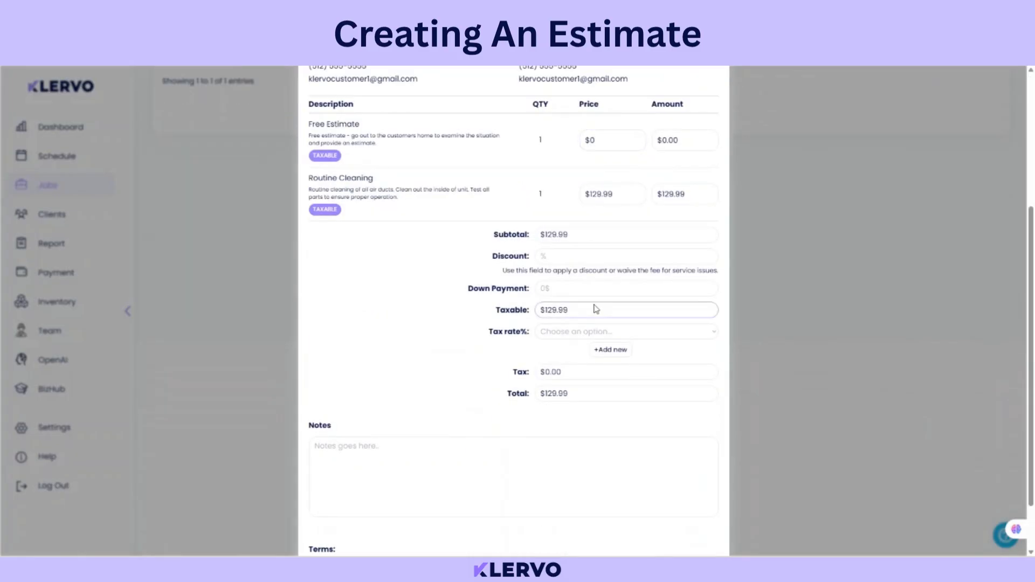
{"action": "left_click", "coordinate": [560, 254]}
{"action": "type", "text": "0"}
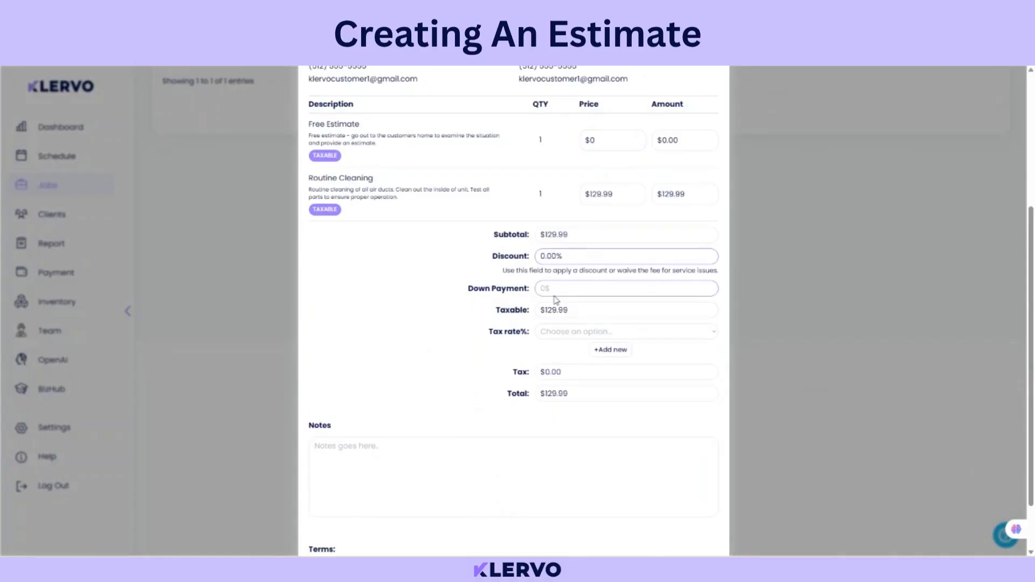
{"action": "left_click", "coordinate": [563, 335]}
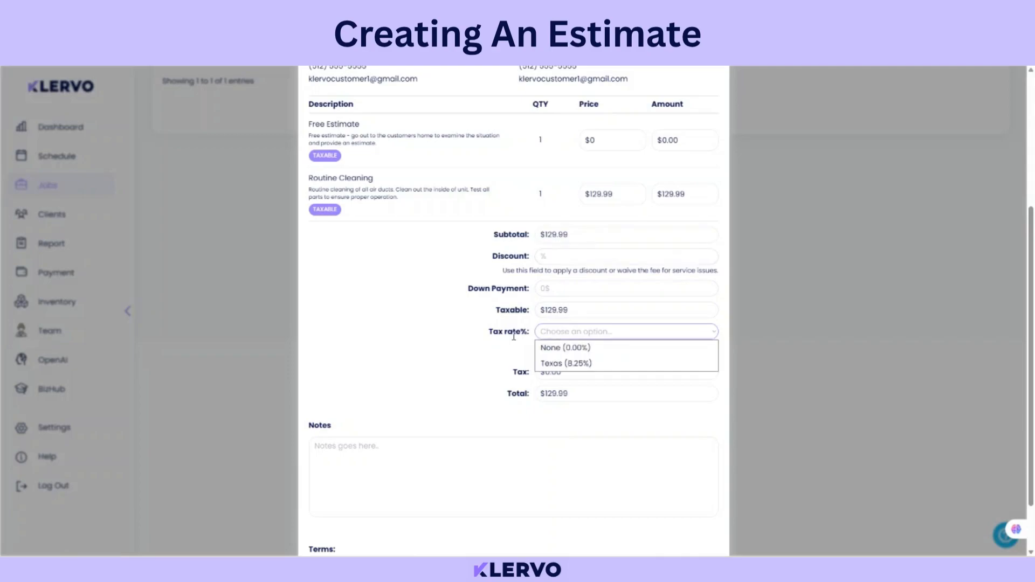
{"action": "left_click", "coordinate": [514, 336]}
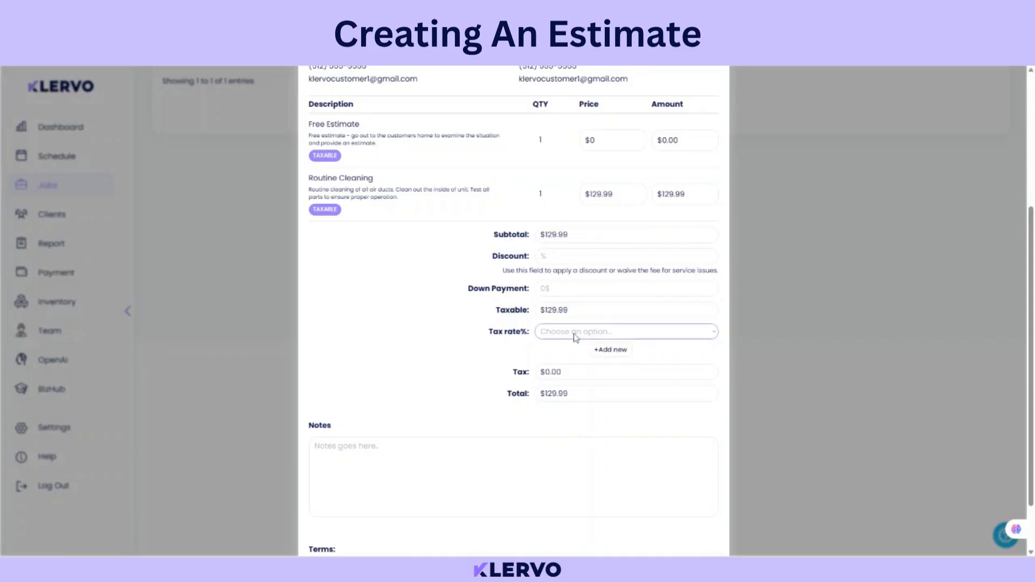
{"action": "left_click", "coordinate": [575, 333]}
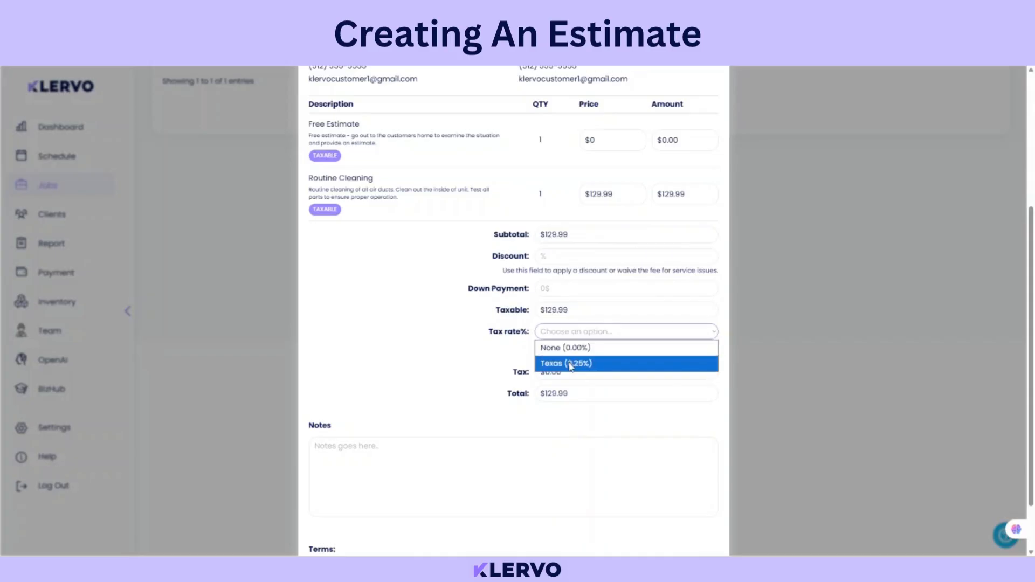
{"action": "left_click", "coordinate": [571, 364]}
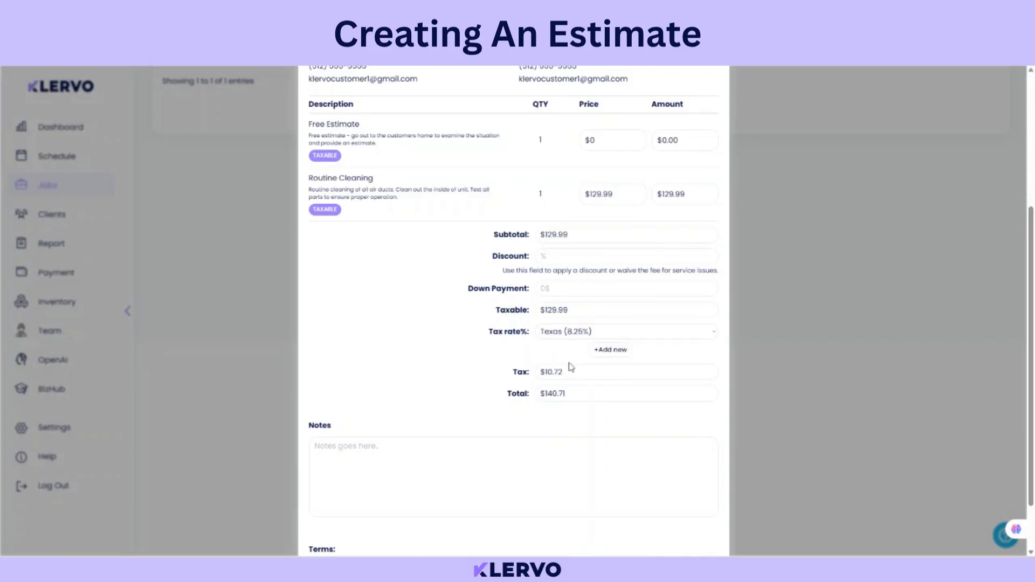
Step: Save the estimate with the notes left empty and send it to the client
{"action": "scroll", "coordinate": [508, 389], "scroll_direction": "down", "scroll_amount": 1}
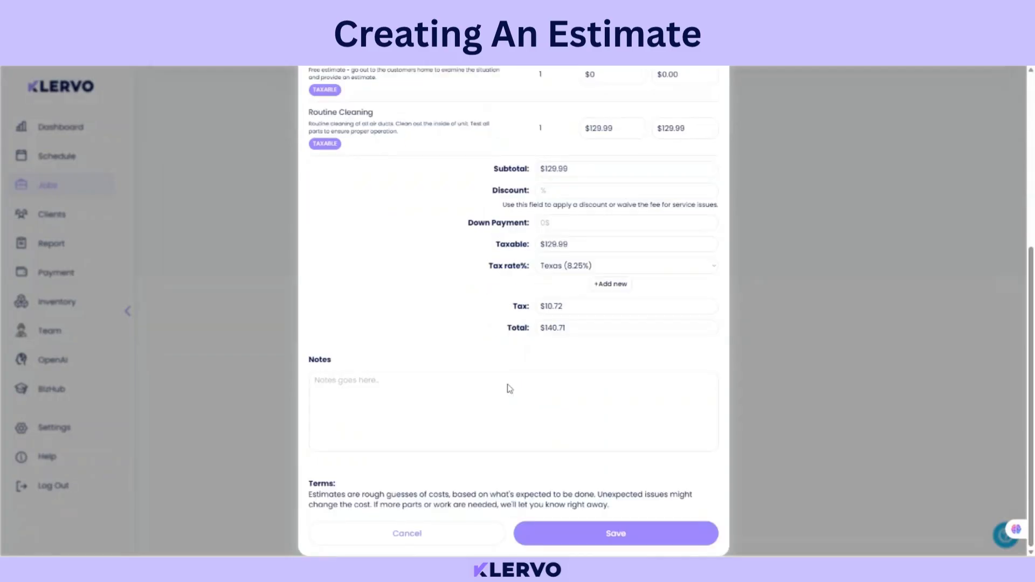
{"action": "left_click", "coordinate": [415, 390]}
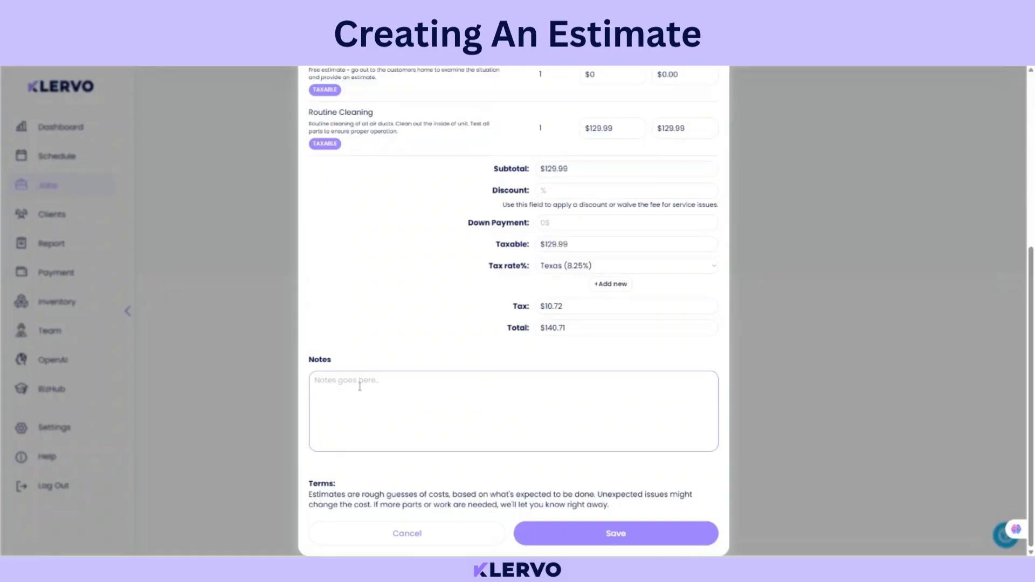
{"action": "left_click", "coordinate": [531, 473]}
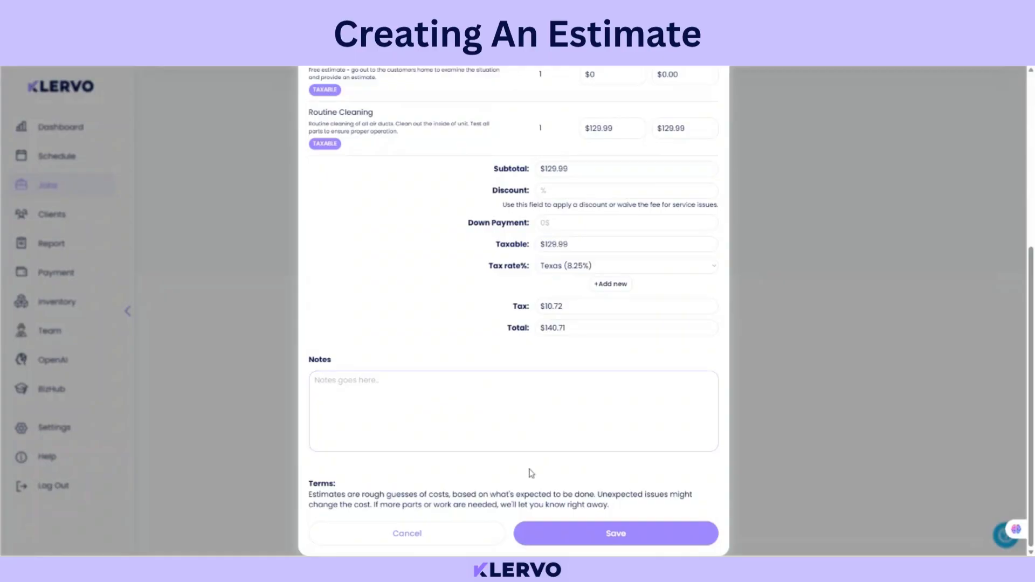
{"action": "left_click", "coordinate": [616, 533]}
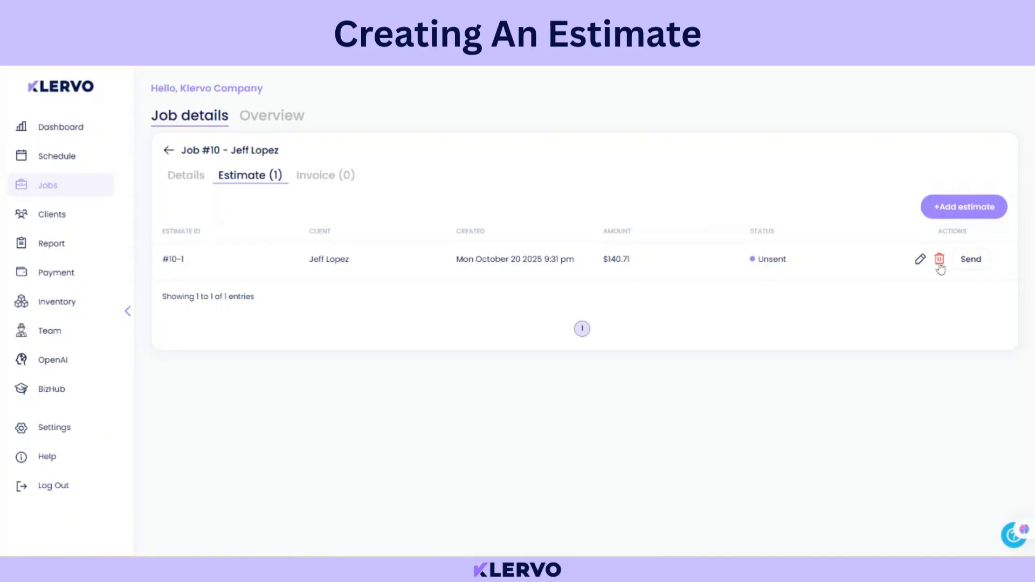
{"action": "left_click", "coordinate": [977, 265]}
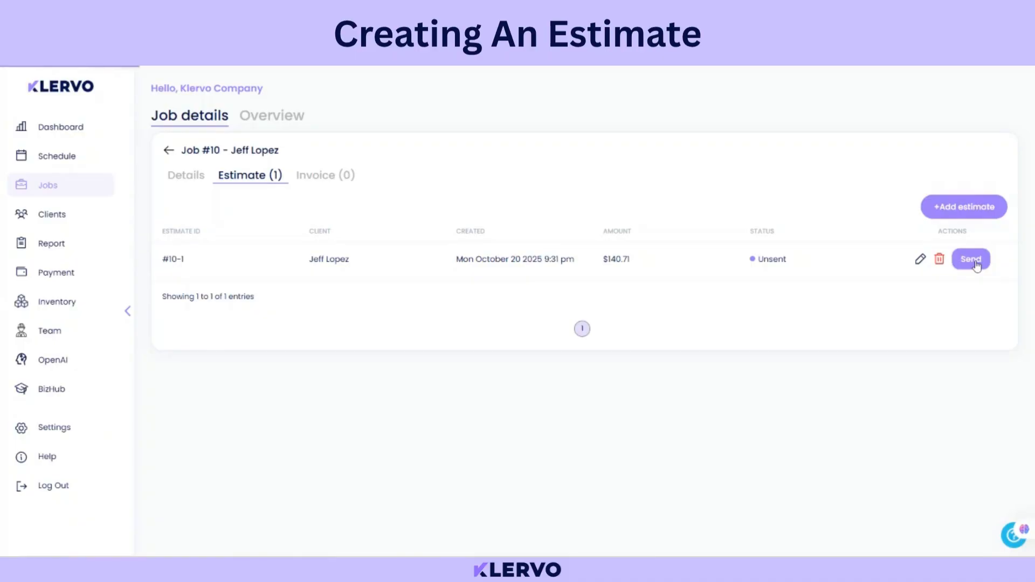
{"action": "left_click", "coordinate": [957, 263]}
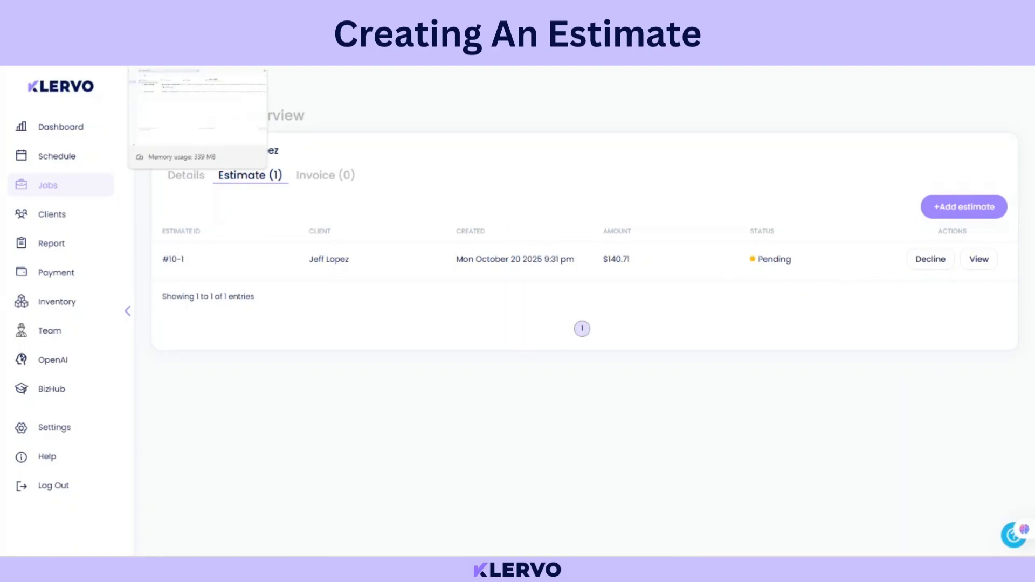
Step: Switch to the client's Gmail inbox, follow the link in the "Your Estimate is Now Available" email, and view the pending estimate
{"action": "left_click", "coordinate": [189, 22]}
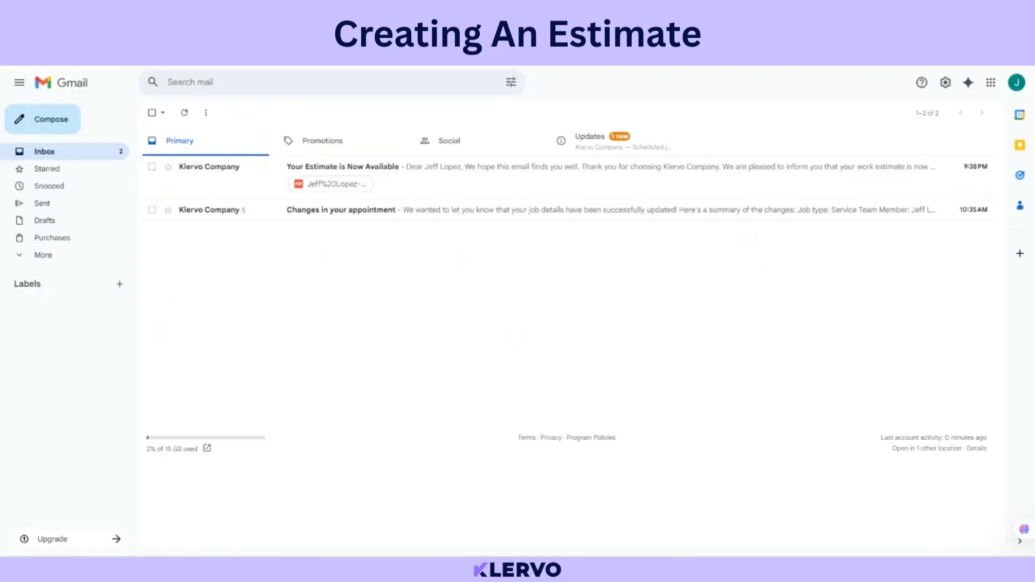
{"action": "left_click", "coordinate": [243, 177]}
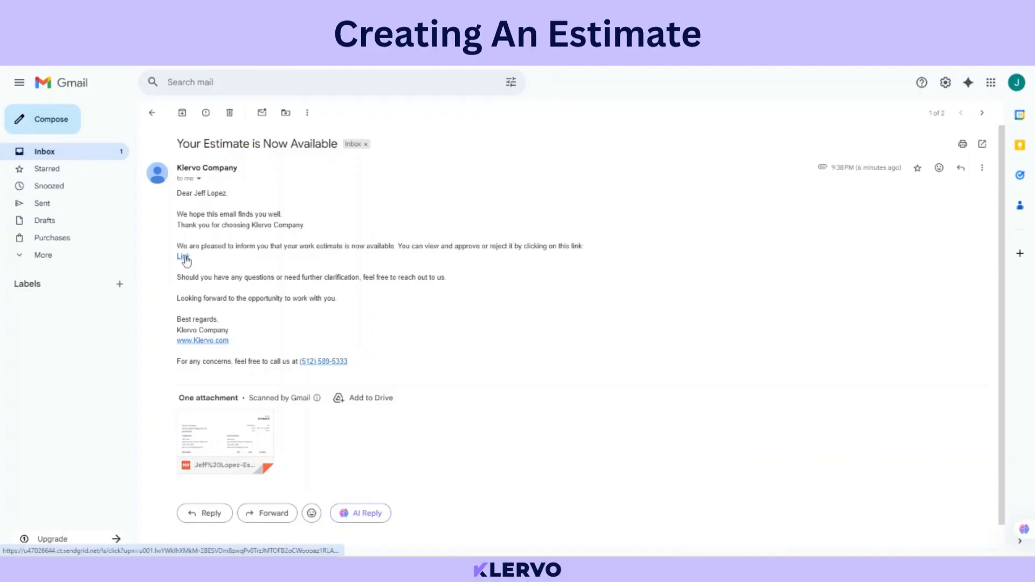
{"action": "mouse_move", "coordinate": [220, 436]}
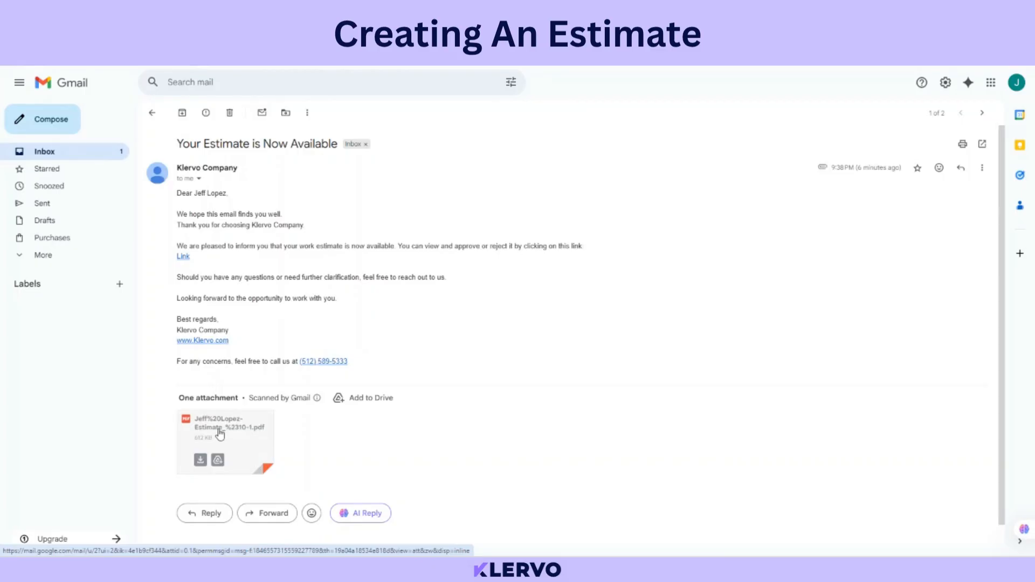
{"action": "left_click", "coordinate": [183, 257]}
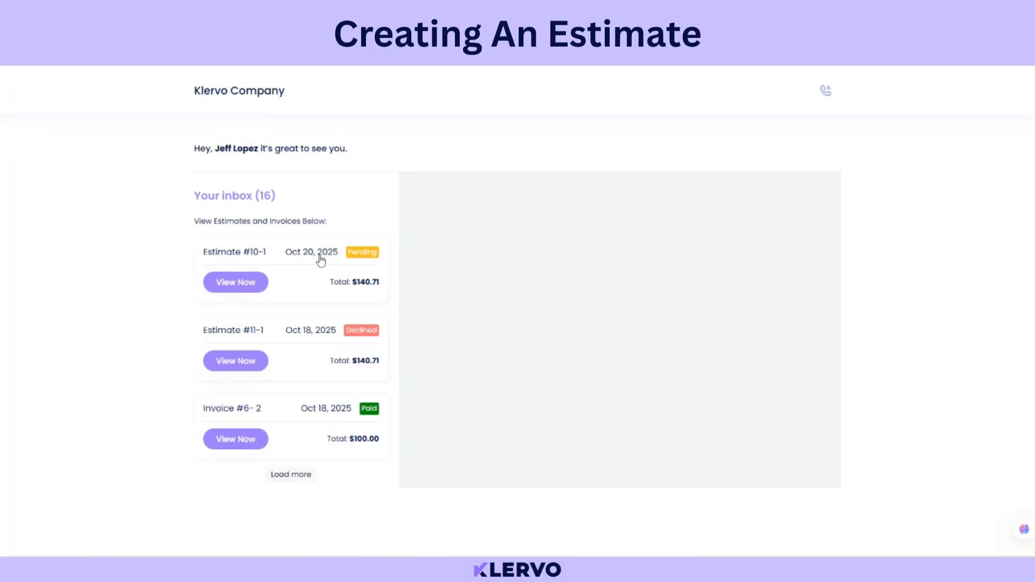
{"action": "left_click", "coordinate": [244, 286]}
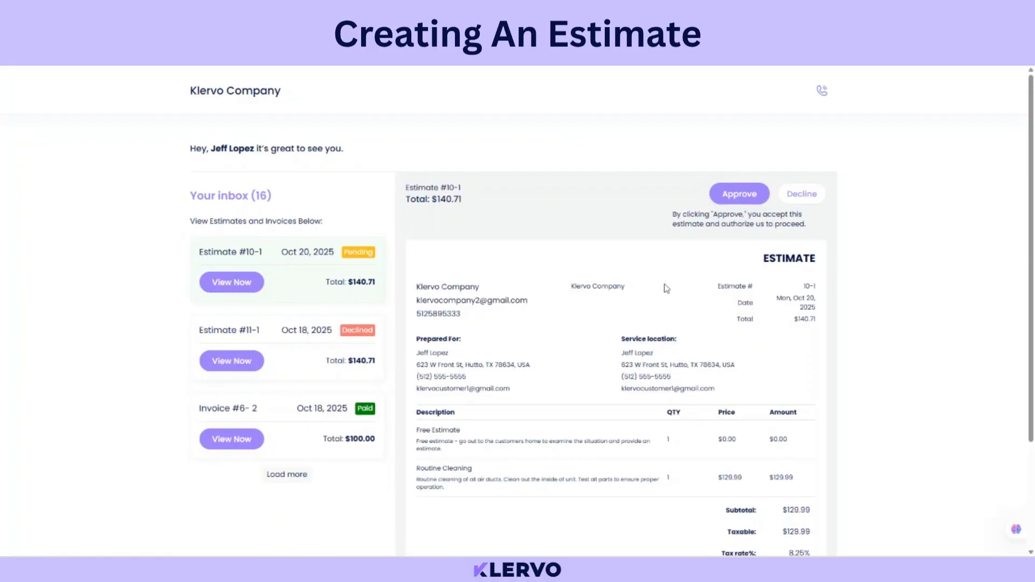
Step: Review the pending estimate's line items, totals and terms in the client portal and approve it
{"action": "scroll", "coordinate": [667, 289], "scroll_direction": "down", "scroll_amount": 1}
{"action": "scroll", "coordinate": [666, 288], "scroll_direction": "down", "scroll_amount": 3}
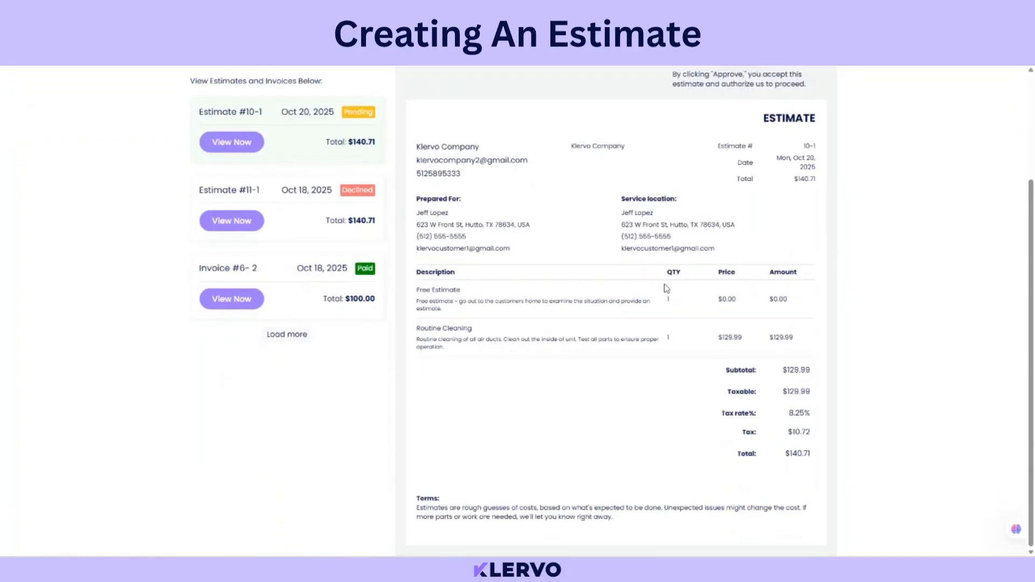
{"action": "scroll", "coordinate": [666, 288], "scroll_direction": "up", "scroll_amount": 2}
{"action": "scroll", "coordinate": [667, 288], "scroll_direction": "up", "scroll_amount": 1}
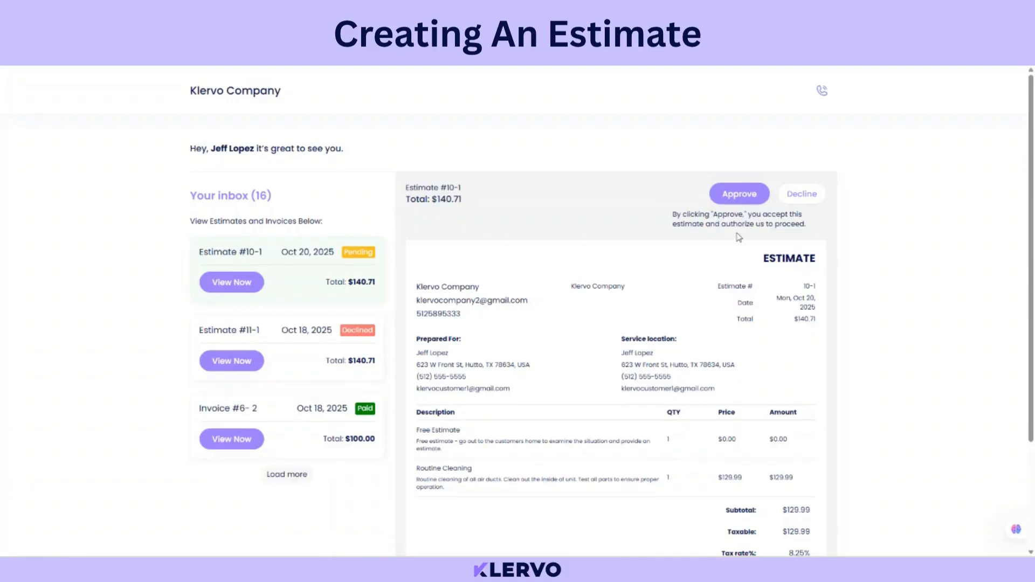
{"action": "left_click", "coordinate": [740, 195]}
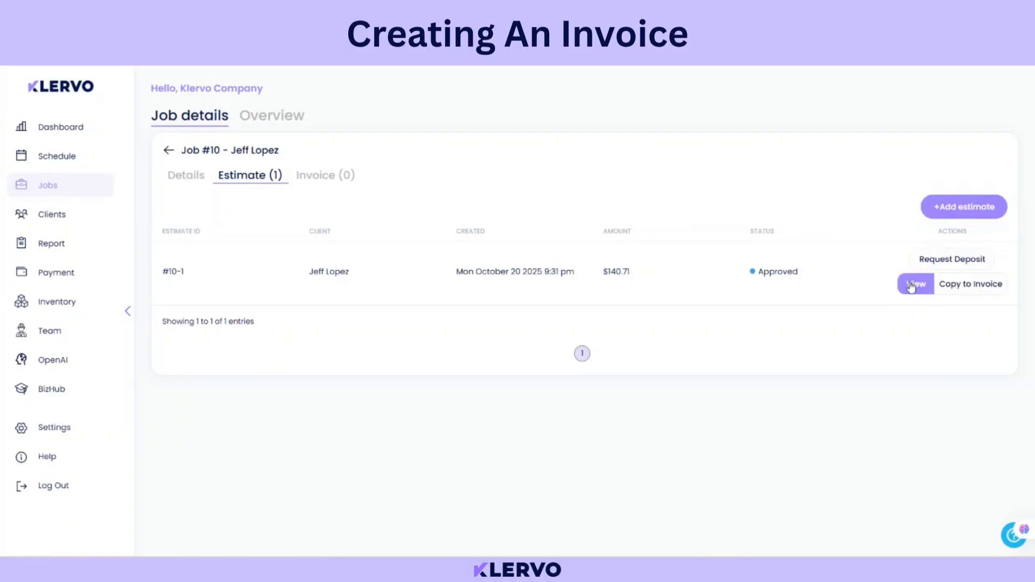
Step: Copy the job's approved estimate to an invoice and check the due invoice in the client portal
{"action": "left_click", "coordinate": [975, 289]}
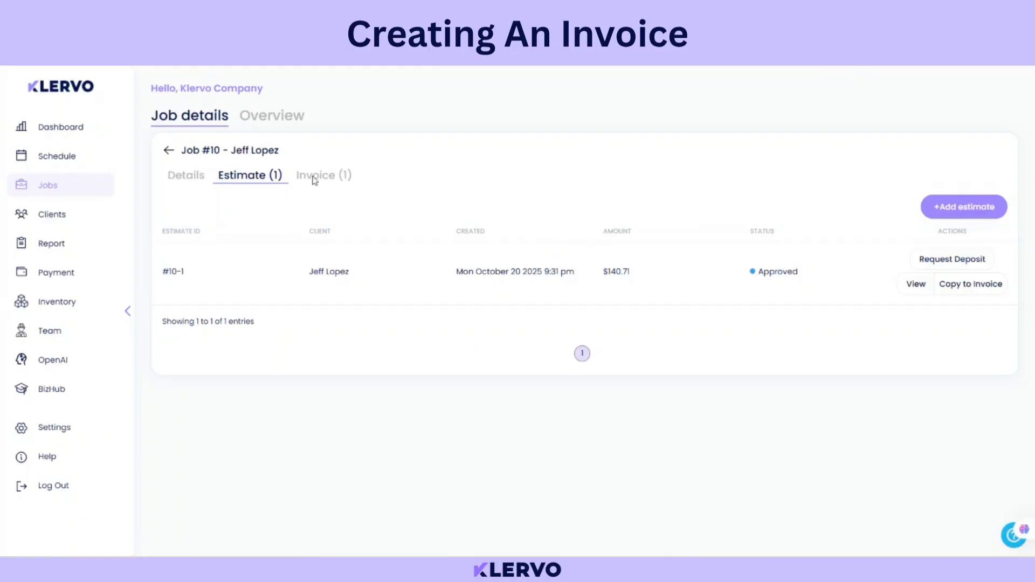
{"action": "left_click", "coordinate": [347, 182]}
{"action": "left_click", "coordinate": [329, 182]}
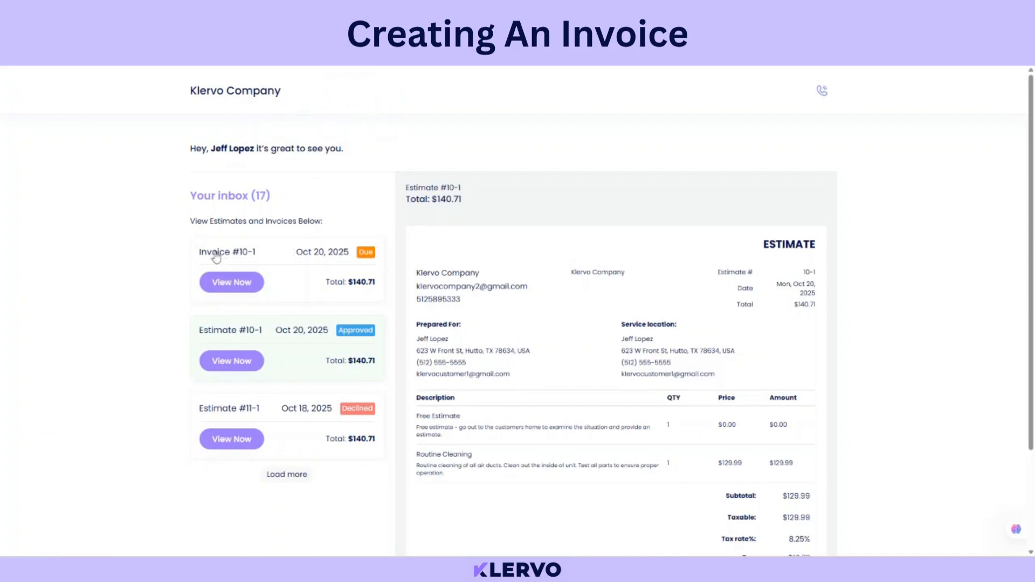
{"action": "left_click", "coordinate": [282, 259]}
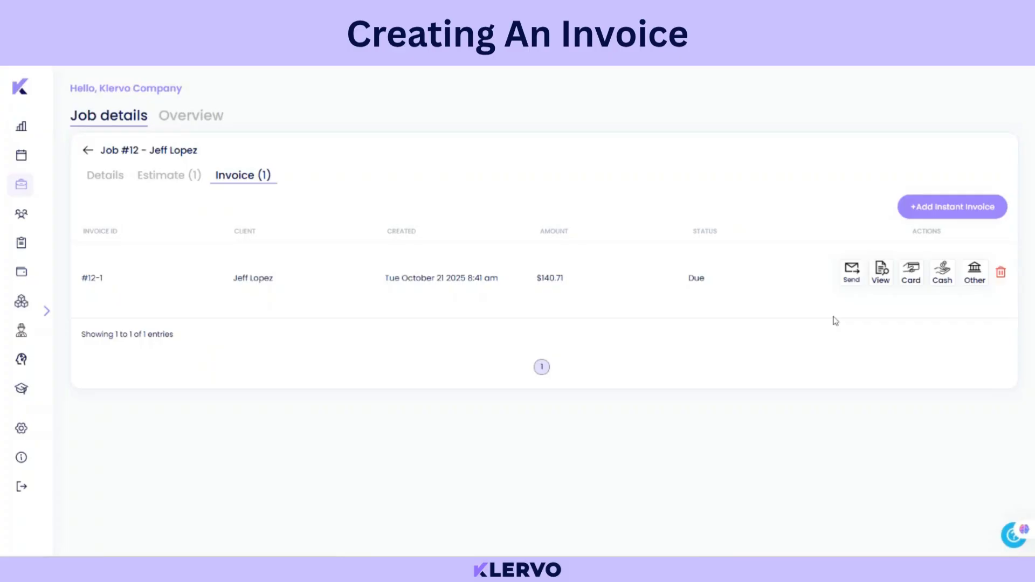
Step: Take the due invoice's payment in cash with a 5% tip and rate the technician five stars
{"action": "left_click", "coordinate": [942, 283]}
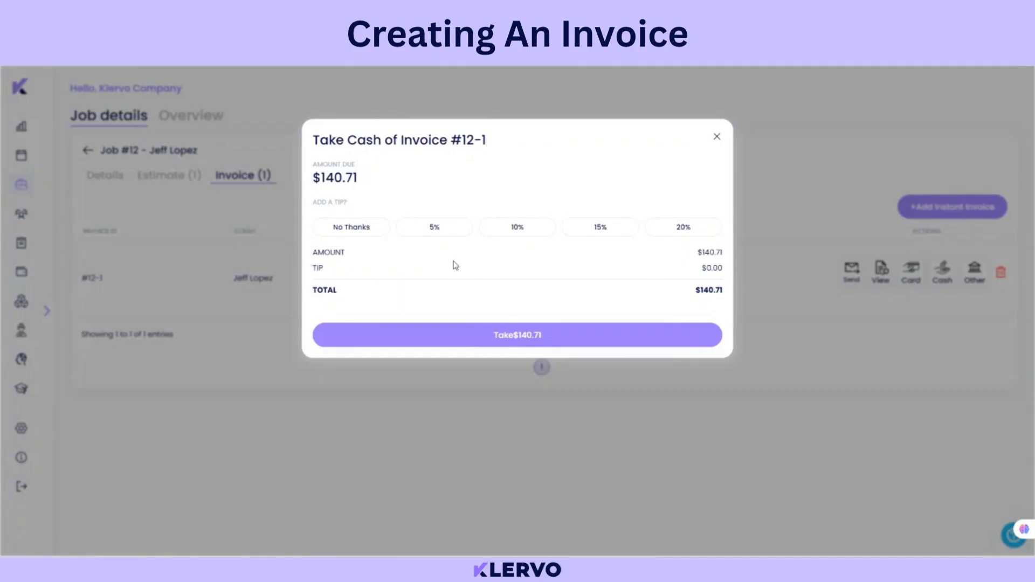
{"action": "left_click", "coordinate": [452, 234]}
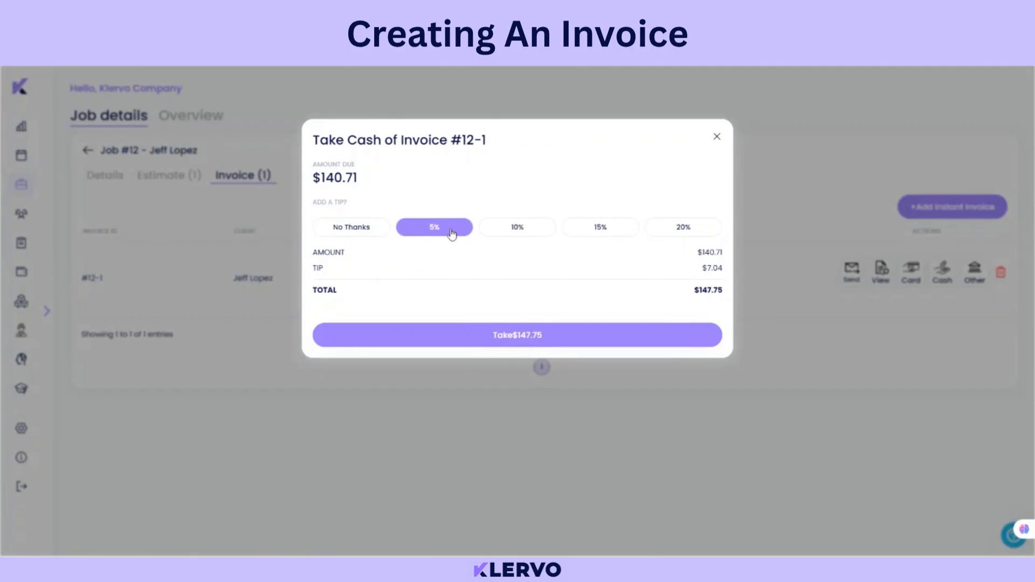
{"action": "left_click", "coordinate": [493, 338]}
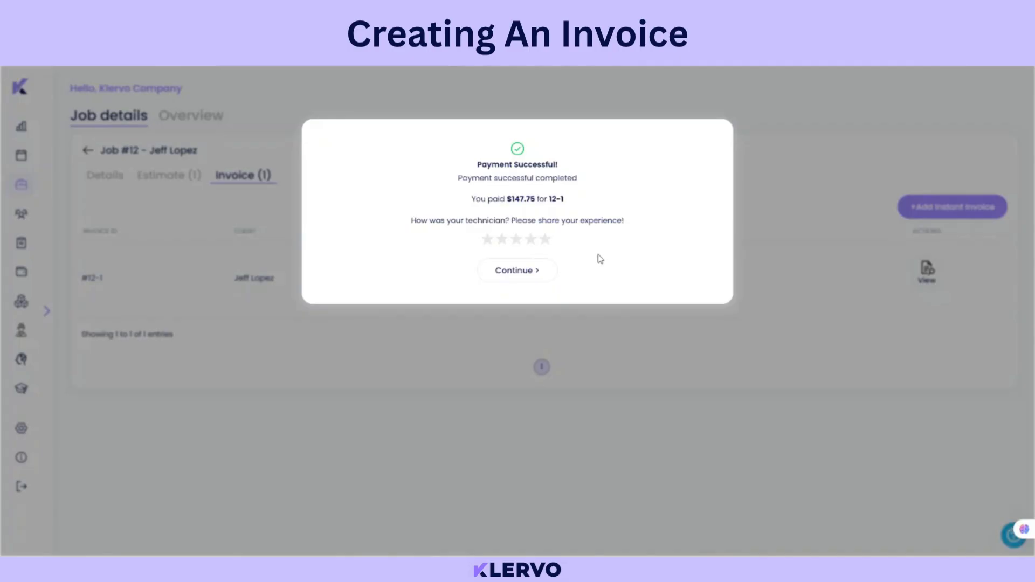
{"action": "left_click", "coordinate": [548, 243]}
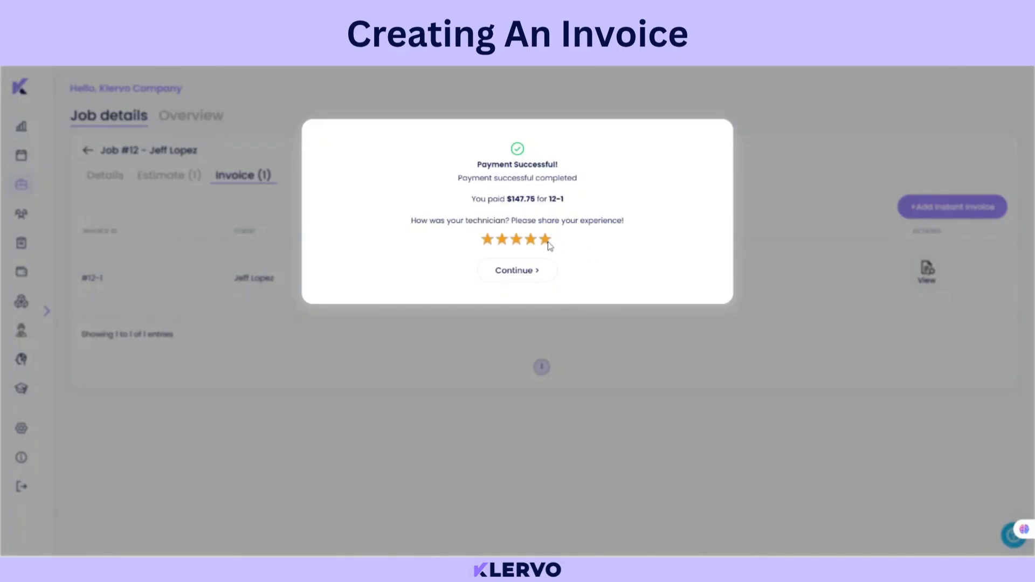
{"action": "left_click", "coordinate": [519, 276]}
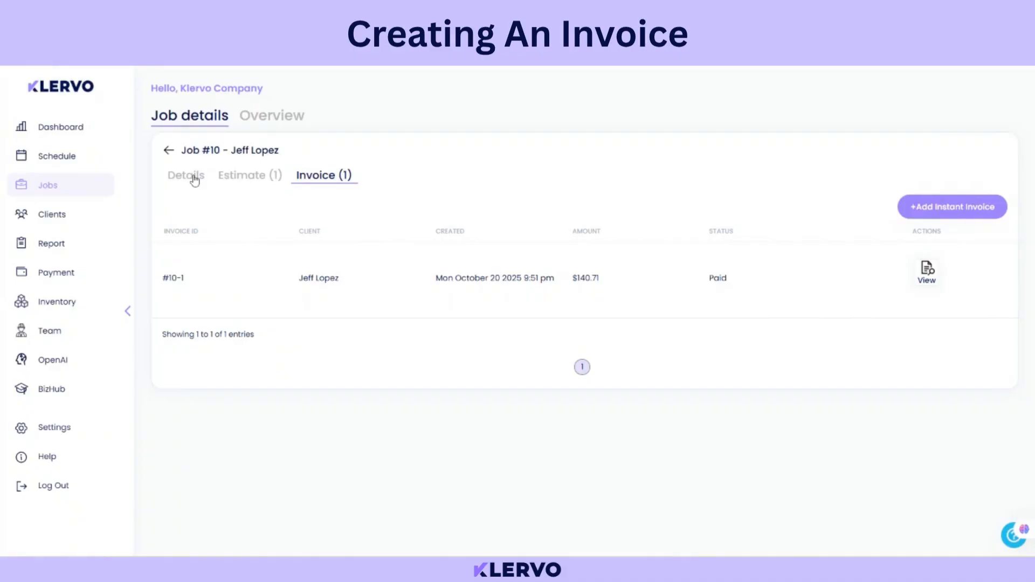
Step: Mark the paid job as completed from its details and leave the job
{"action": "left_click", "coordinate": [195, 180]}
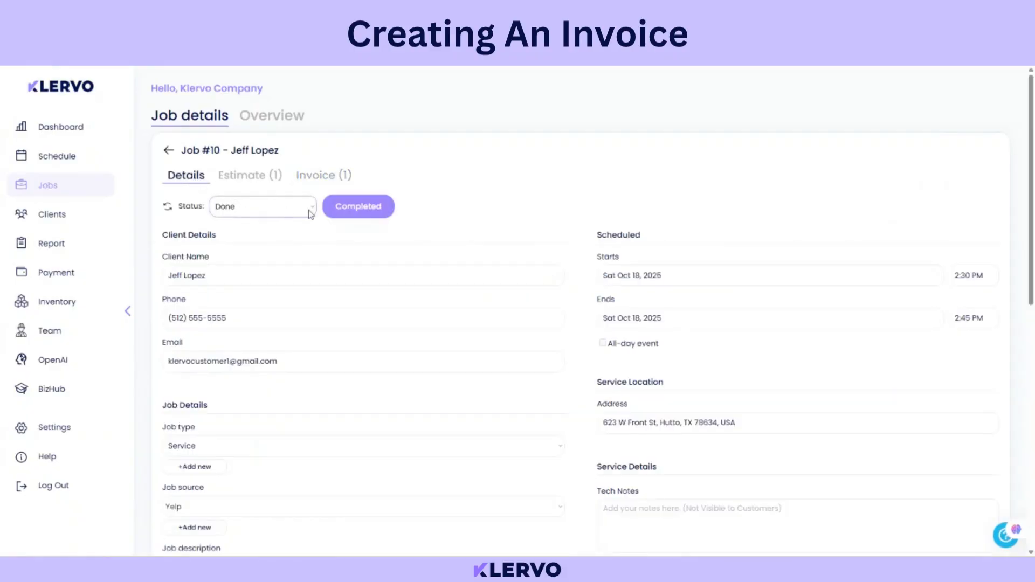
{"action": "left_click", "coordinate": [365, 213]}
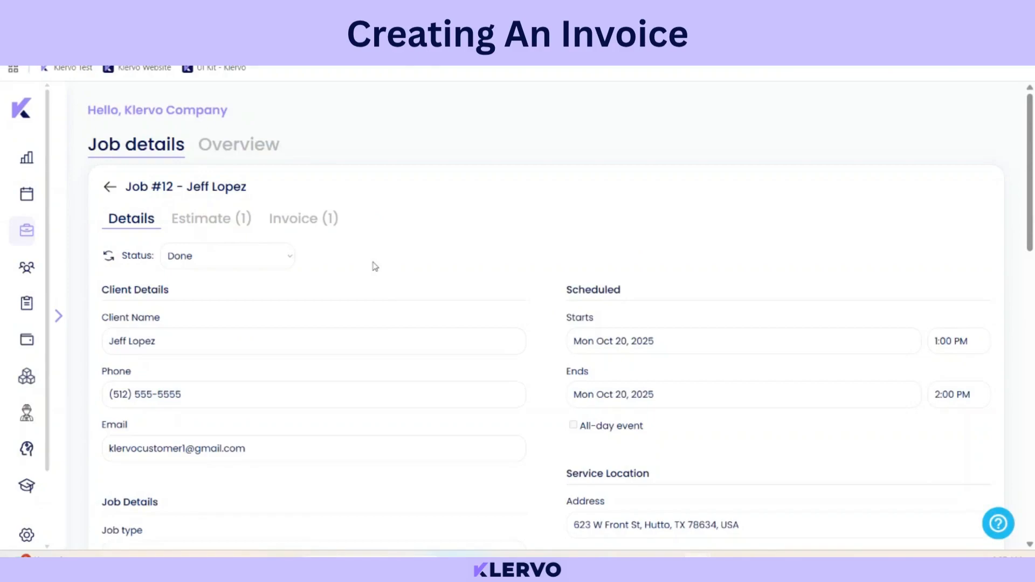
{"action": "left_click", "coordinate": [109, 188]}
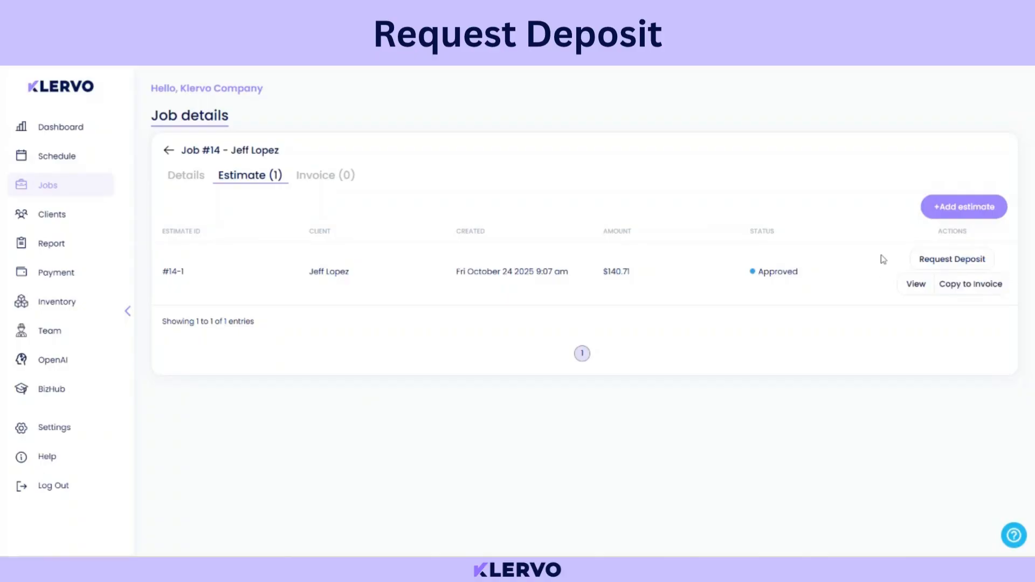
Step: Request a down payment of 29.99 due 10/24/2025 on the job's approved estimate
{"action": "left_click", "coordinate": [953, 260]}
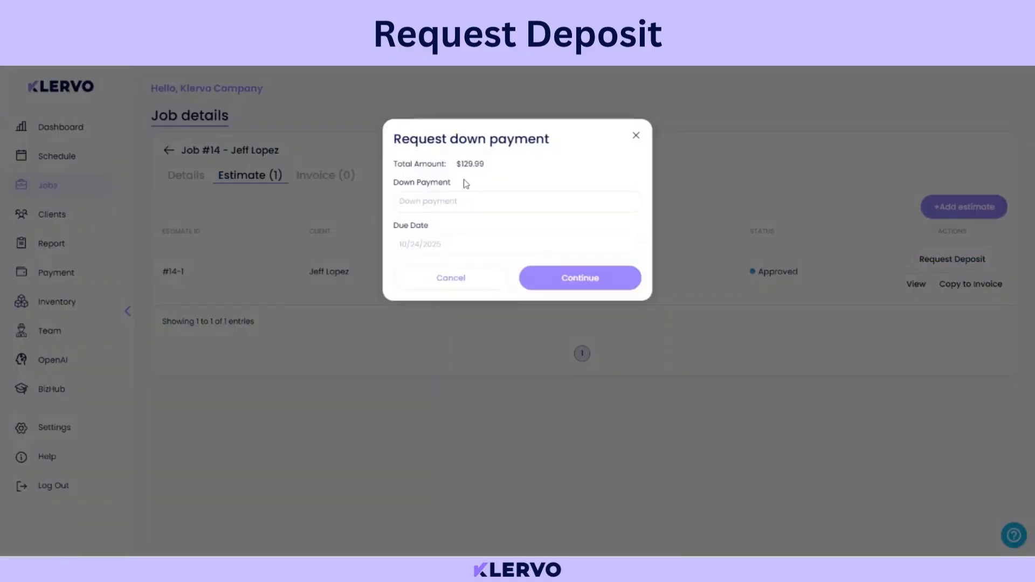
{"action": "left_click", "coordinate": [446, 202]}
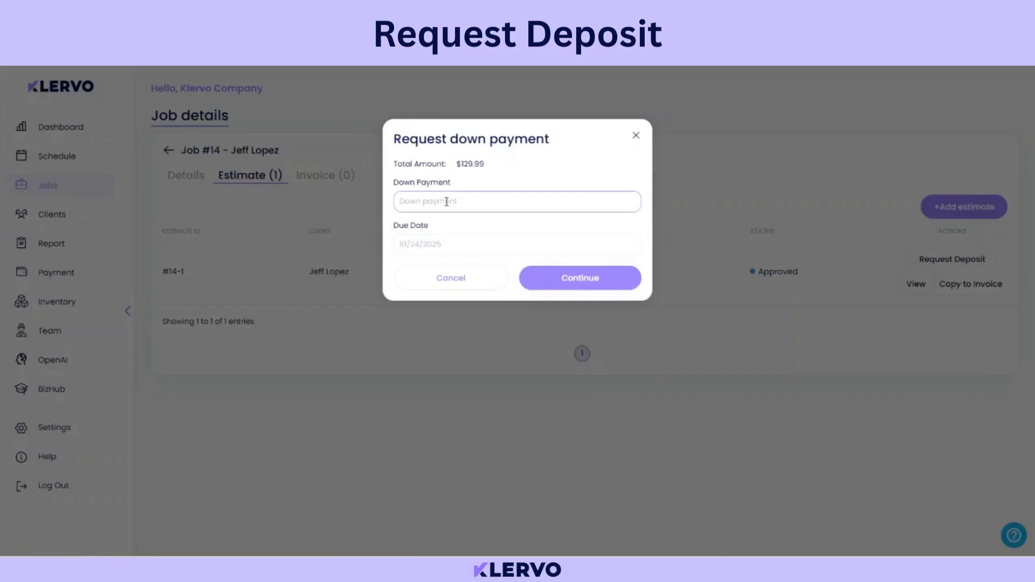
{"action": "type", "text": "29.99"}
{"action": "left_click", "coordinate": [445, 246]}
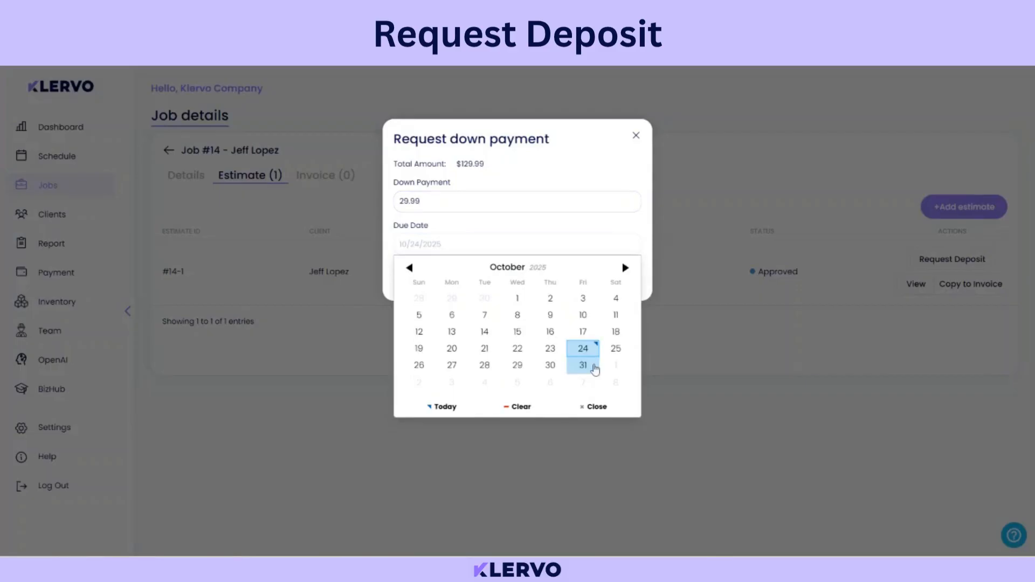
{"action": "left_click", "coordinate": [586, 350]}
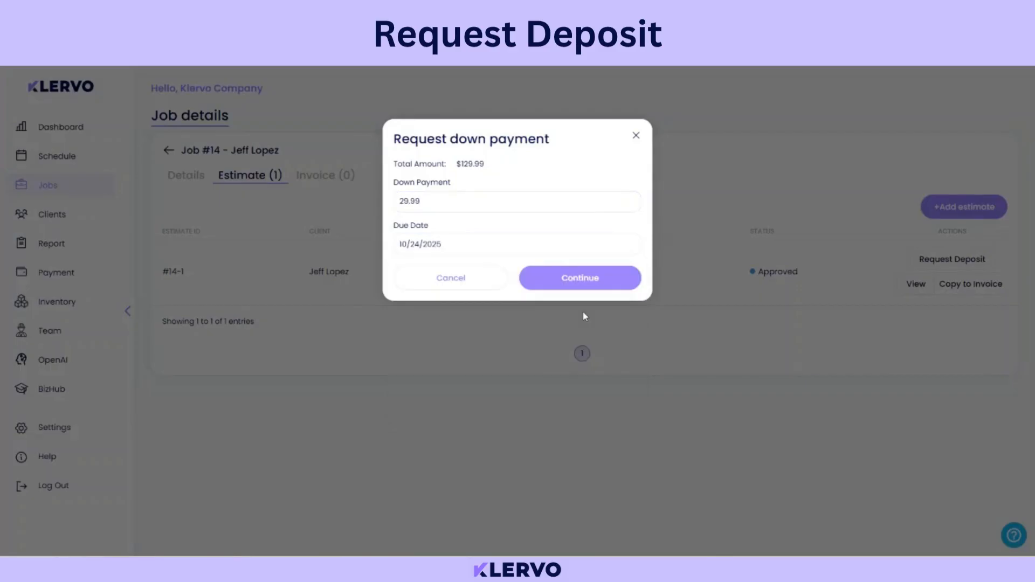
{"action": "left_click", "coordinate": [581, 284]}
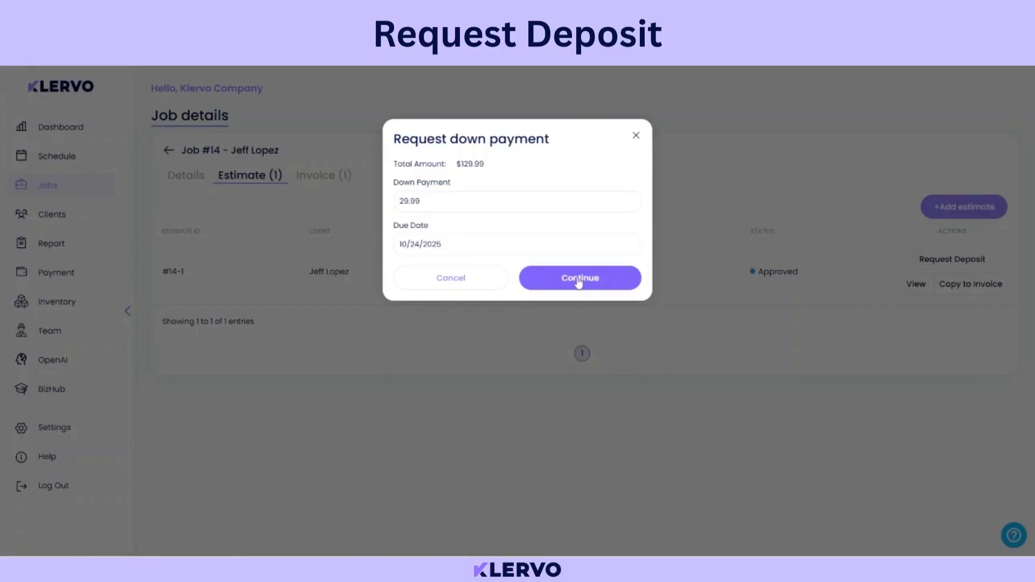
{"action": "left_click", "coordinate": [566, 278]}
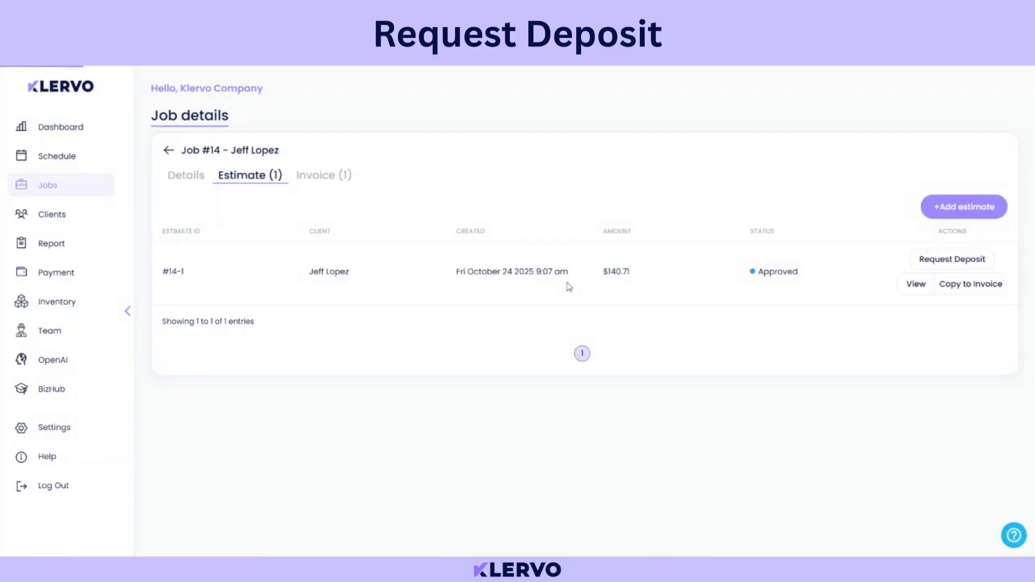
Step: Take the down payment invoice's amount in cash and mark the job's current visit as completed
{"action": "left_click", "coordinate": [318, 178]}
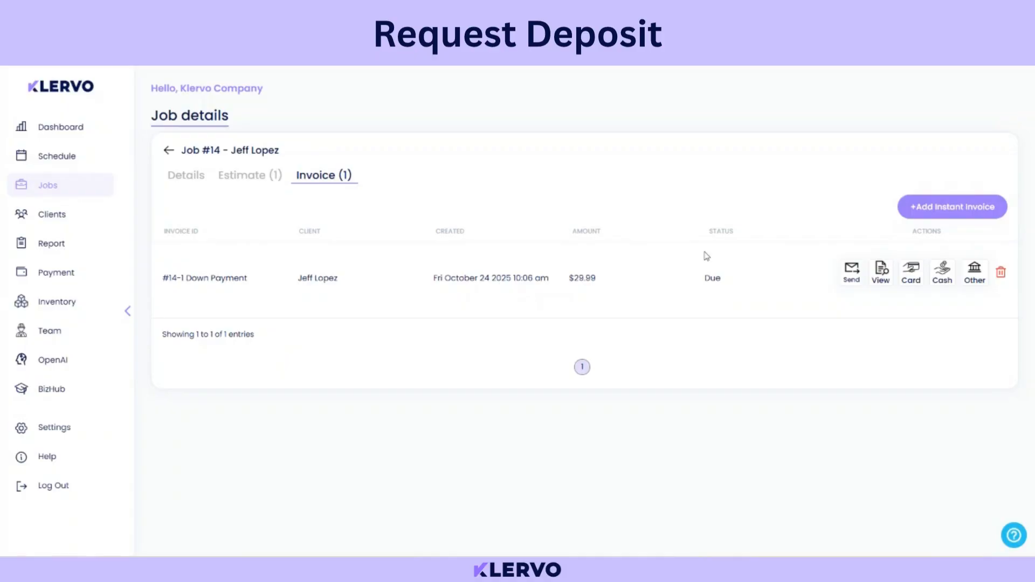
{"action": "left_click", "coordinate": [944, 280]}
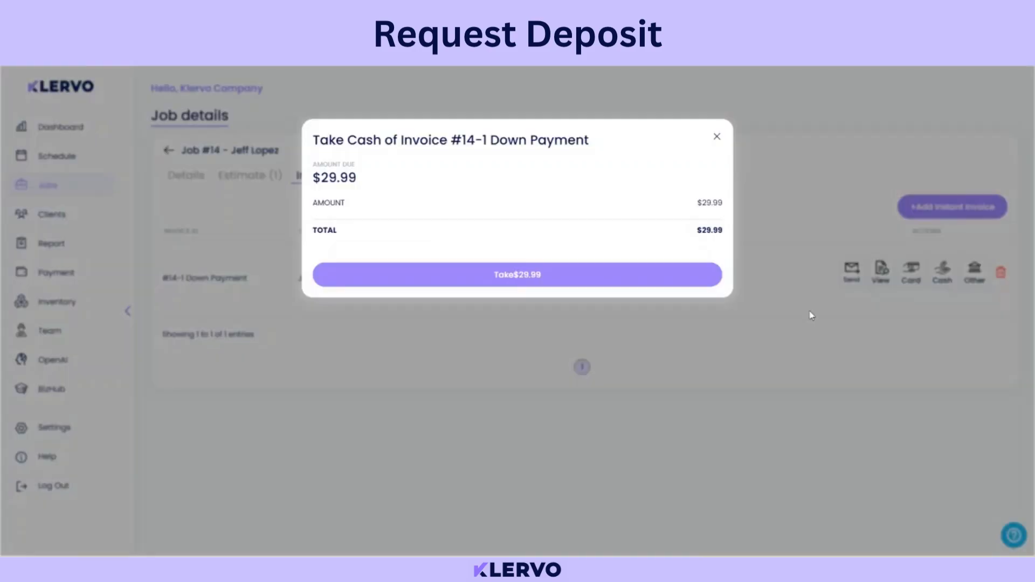
{"action": "left_click", "coordinate": [522, 277]}
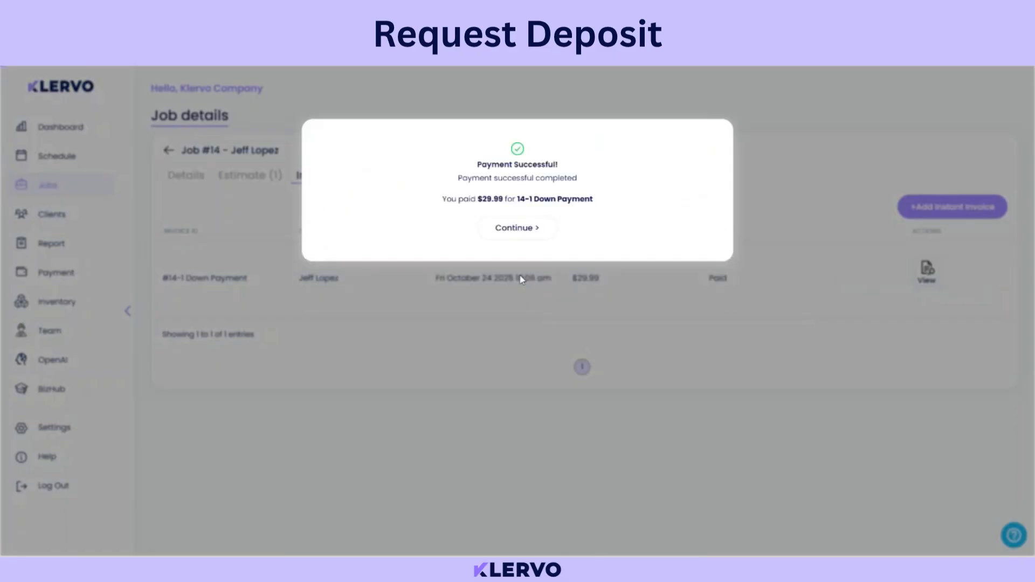
{"action": "left_click", "coordinate": [526, 232]}
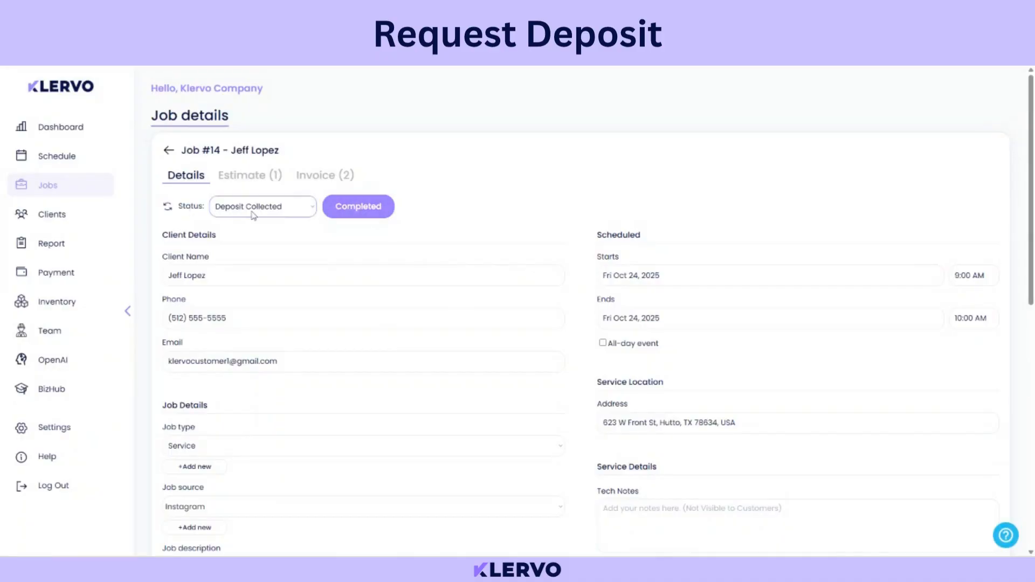
{"action": "left_click", "coordinate": [369, 210]}
Step: Reschedule the job to Tue Oct 28, 2025, from 9:00 AM to 10:00 AM, and update it
{"action": "left_click", "coordinate": [682, 283]}
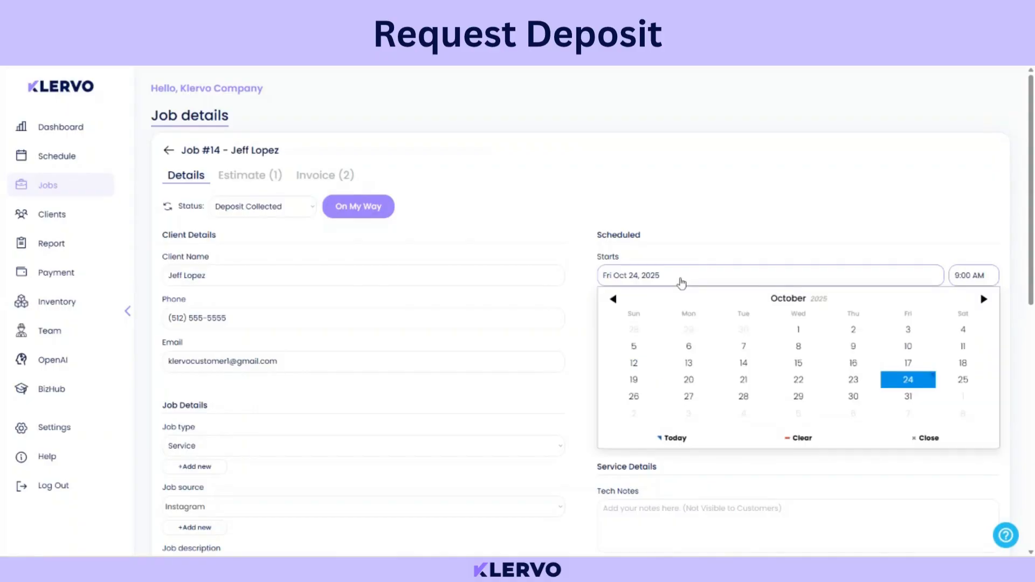
{"action": "left_click", "coordinate": [743, 398]}
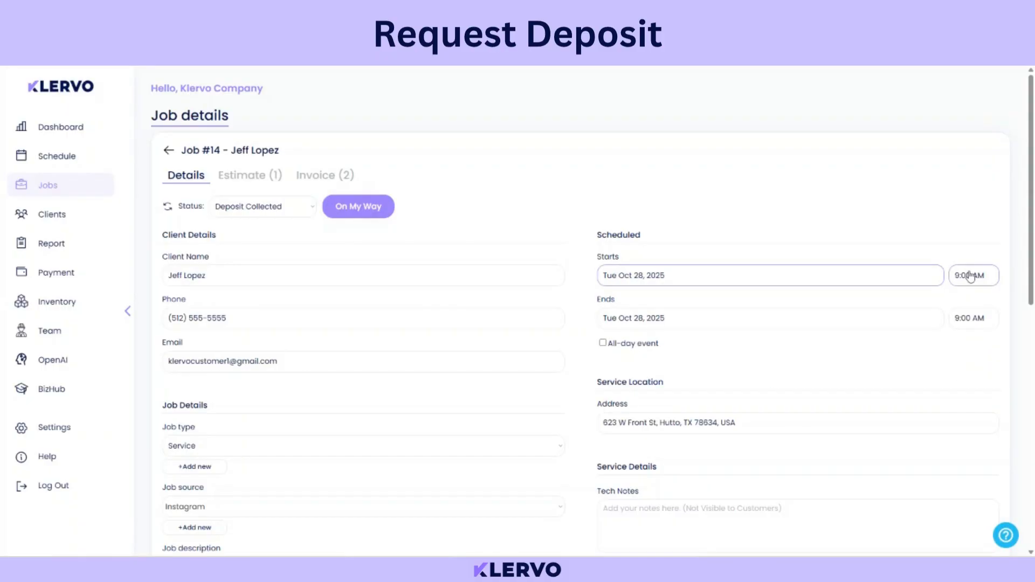
{"action": "left_click", "coordinate": [969, 323]}
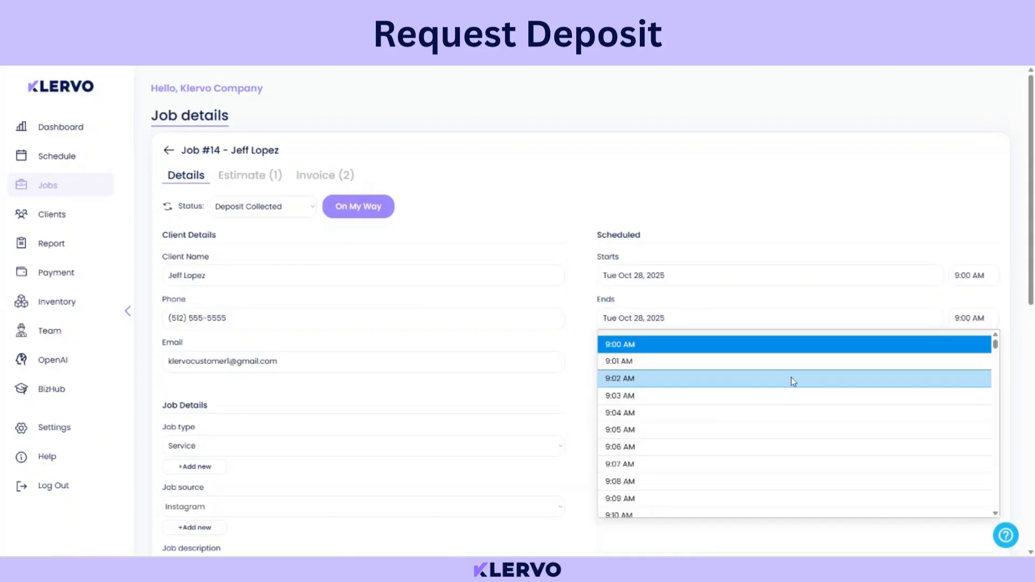
{"action": "scroll", "coordinate": [705, 434], "scroll_direction": "down", "scroll_amount": 3}
{"action": "scroll", "coordinate": [705, 434], "scroll_direction": "down", "scroll_amount": 5}
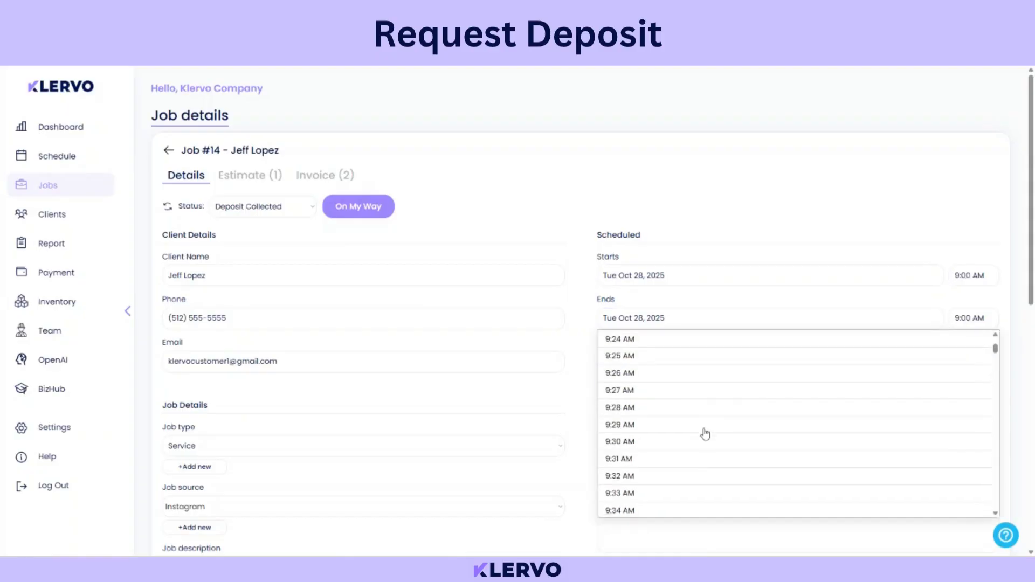
{"action": "scroll", "coordinate": [706, 434], "scroll_direction": "down", "scroll_amount": 5}
{"action": "scroll", "coordinate": [705, 435], "scroll_direction": "down", "scroll_amount": 3}
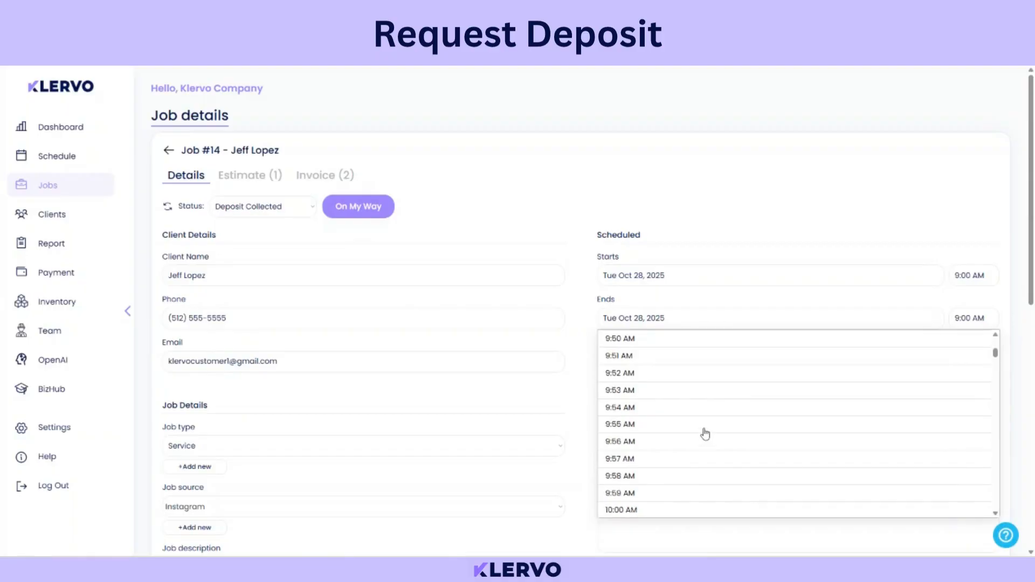
{"action": "scroll", "coordinate": [706, 434], "scroll_direction": "down", "scroll_amount": 3}
{"action": "left_click", "coordinate": [674, 350]}
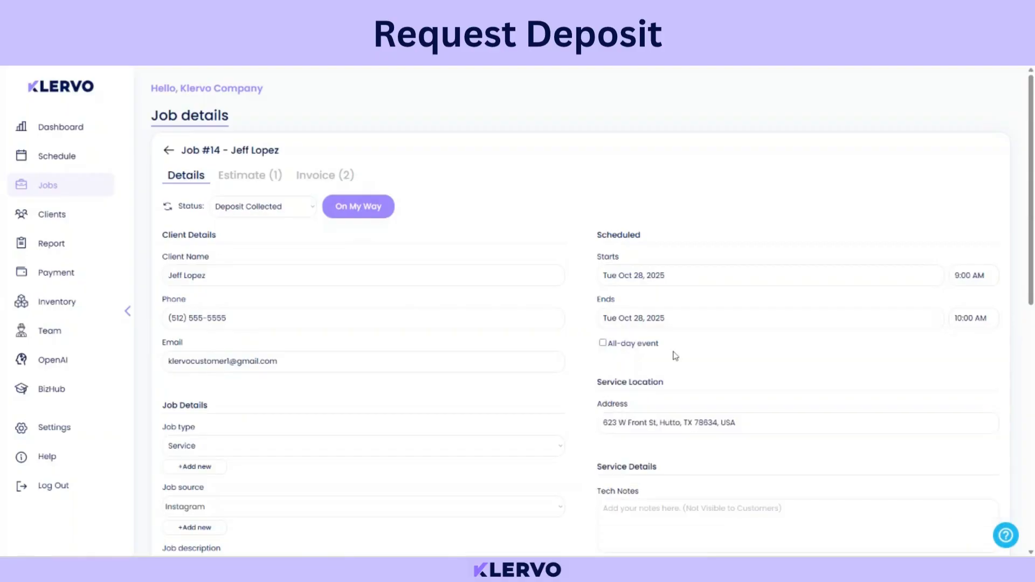
{"action": "scroll", "coordinate": [586, 357], "scroll_direction": "down", "scroll_amount": 5}
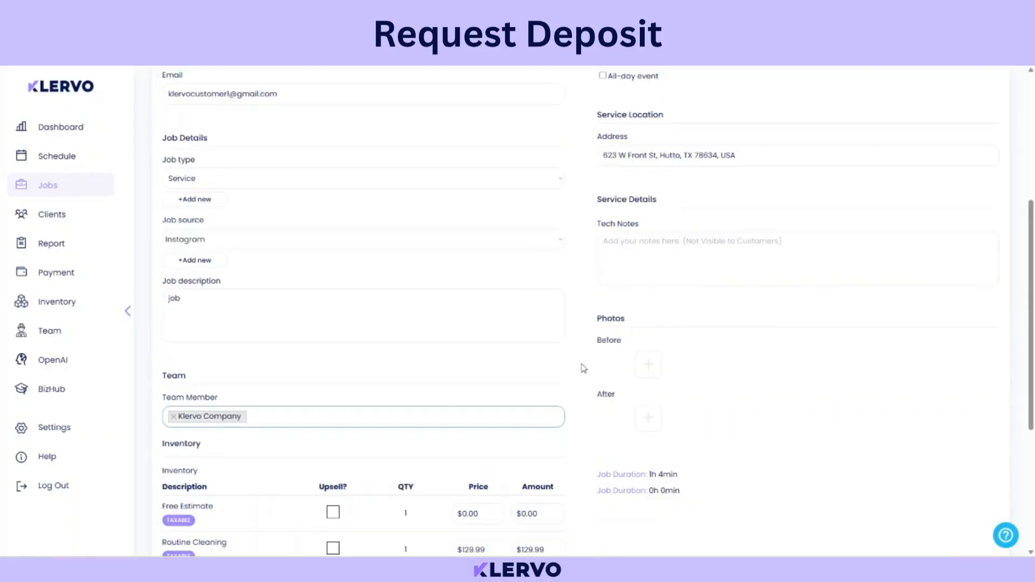
{"action": "scroll", "coordinate": [584, 368], "scroll_direction": "down", "scroll_amount": 5}
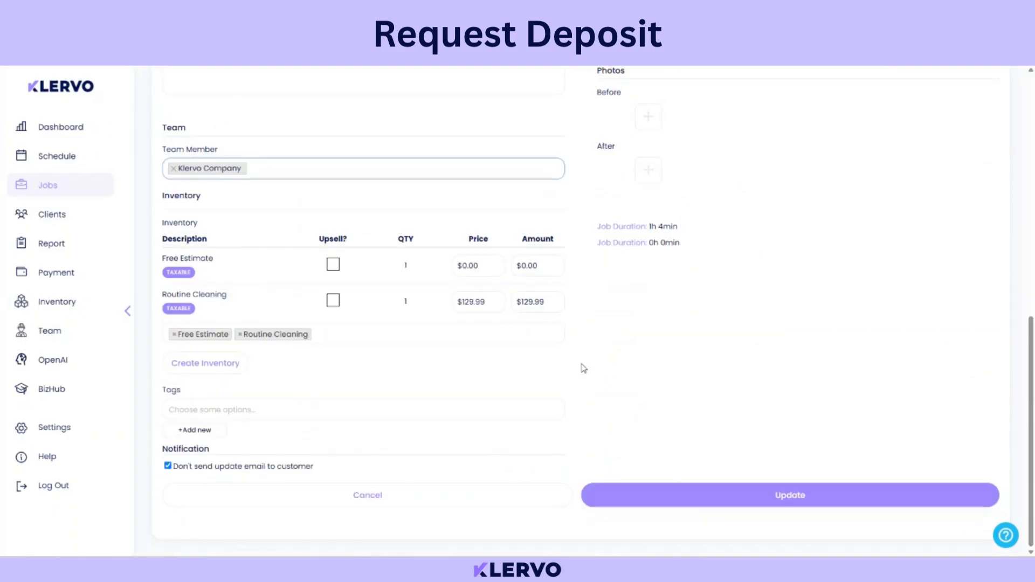
{"action": "left_click", "coordinate": [705, 503]}
Step: Set the rescheduled job to On My Way and start it
{"action": "scroll", "coordinate": [613, 388], "scroll_direction": "up", "scroll_amount": 2}
{"action": "scroll", "coordinate": [613, 389], "scroll_direction": "up", "scroll_amount": 6}
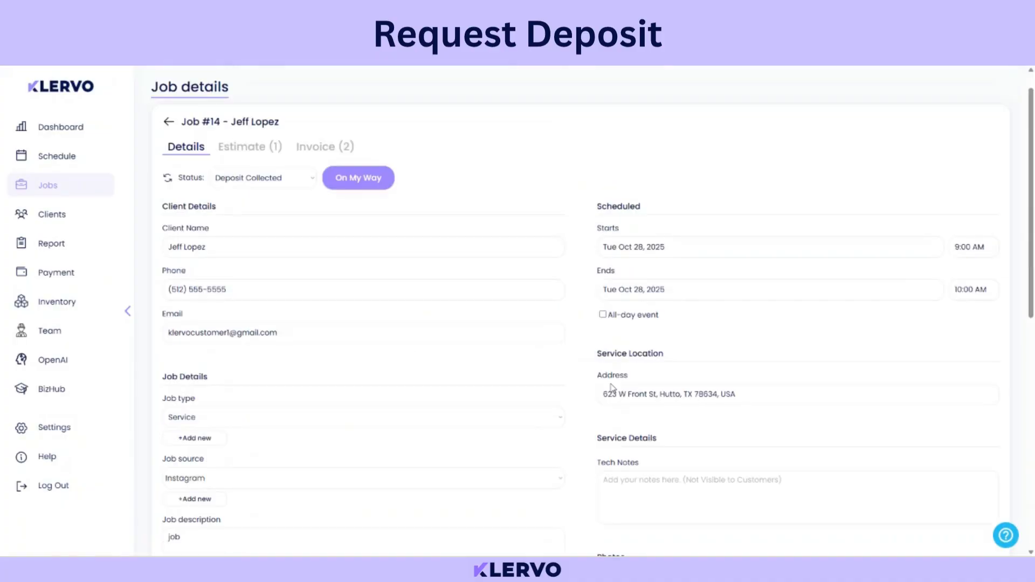
{"action": "scroll", "coordinate": [613, 388], "scroll_direction": "up", "scroll_amount": 1}
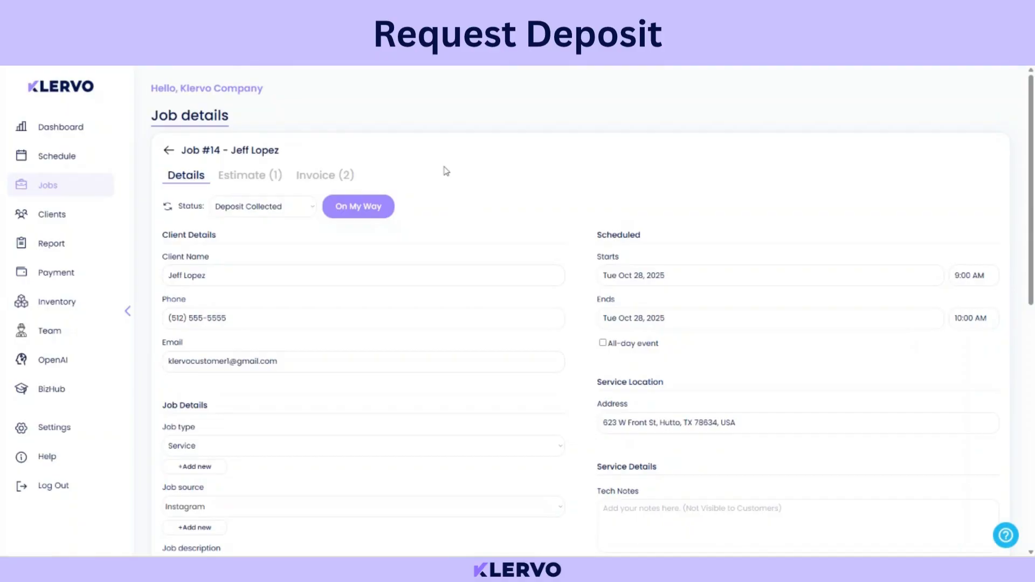
{"action": "left_click", "coordinate": [371, 211]}
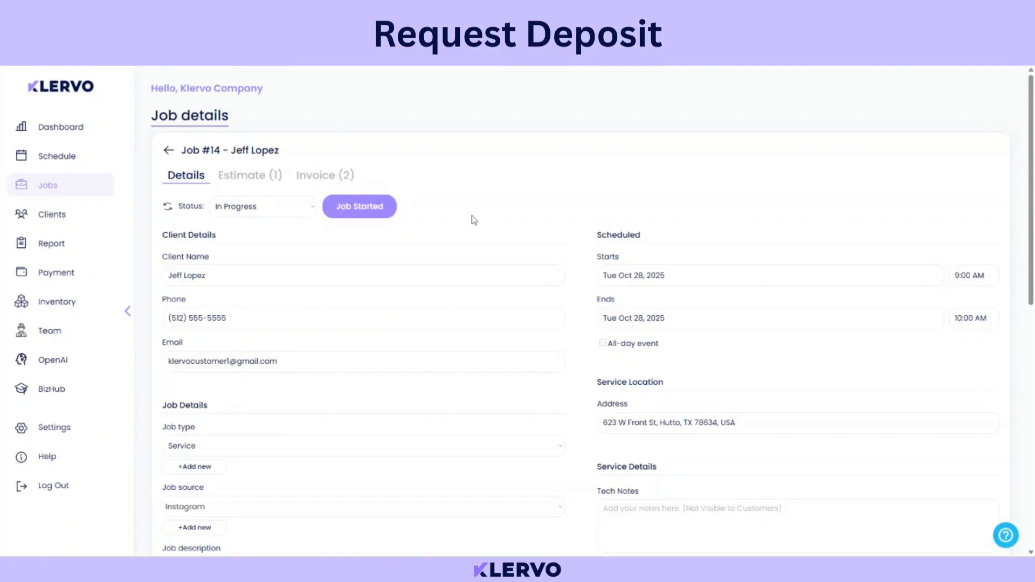
{"action": "left_click", "coordinate": [373, 213]}
Step: Record the job's due $100.00 invoice as paid by the Other payment method and rate the technician five stars
{"action": "scroll", "coordinate": [577, 306], "scroll_direction": "down", "scroll_amount": 6}
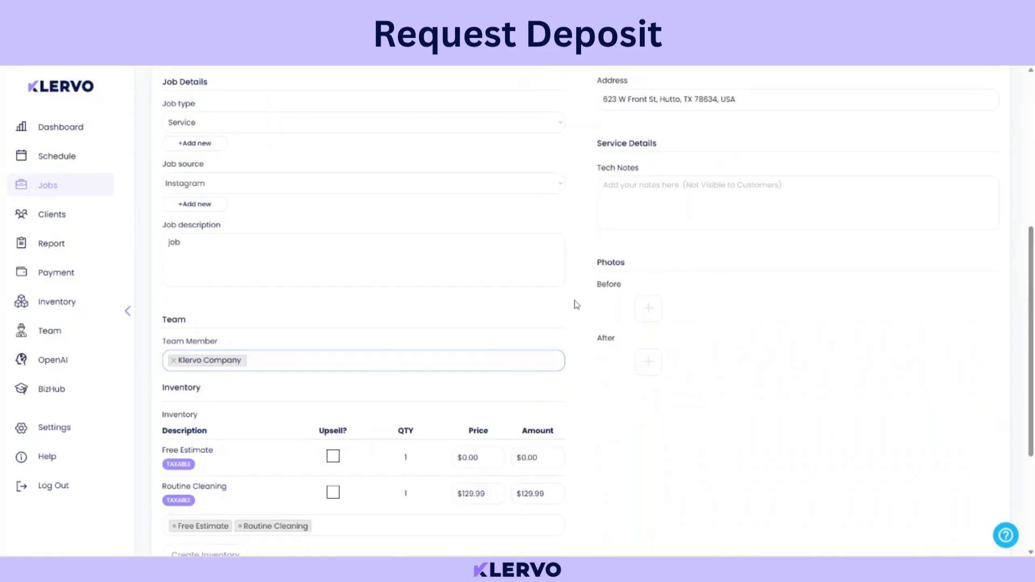
{"action": "scroll", "coordinate": [577, 305], "scroll_direction": "up", "scroll_amount": 4}
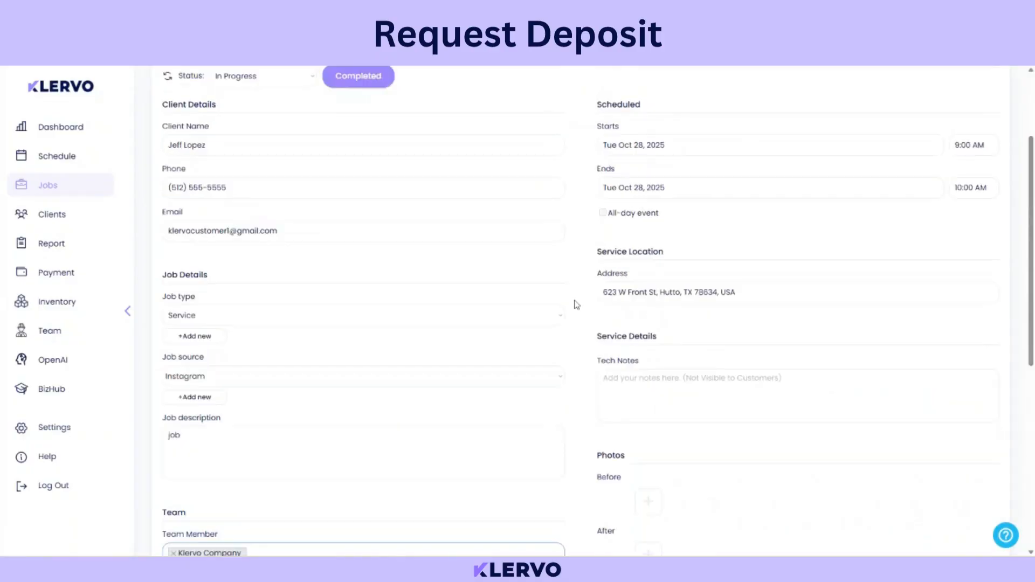
{"action": "scroll", "coordinate": [577, 306], "scroll_direction": "up", "scroll_amount": 3}
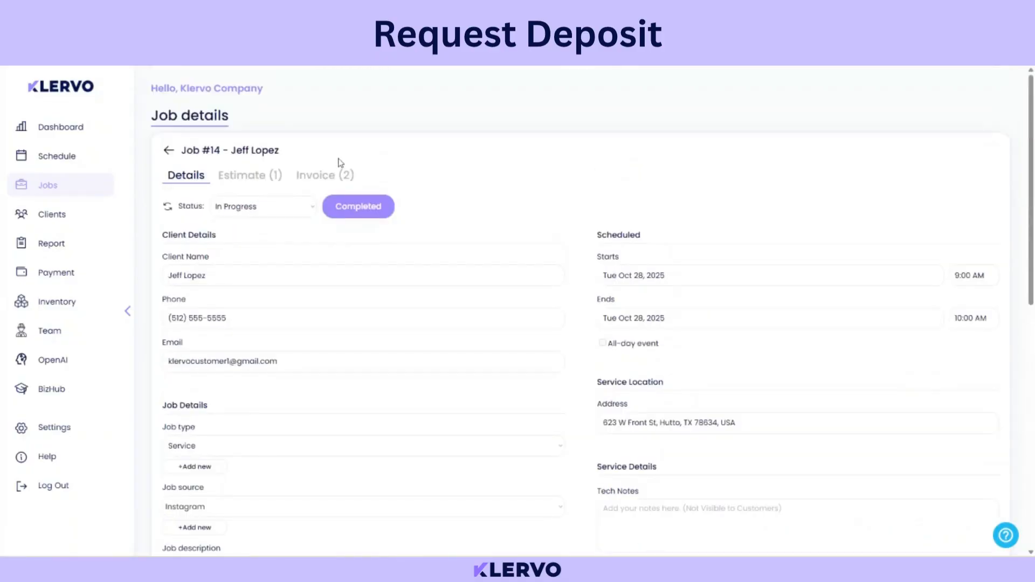
{"action": "left_click", "coordinate": [318, 179]}
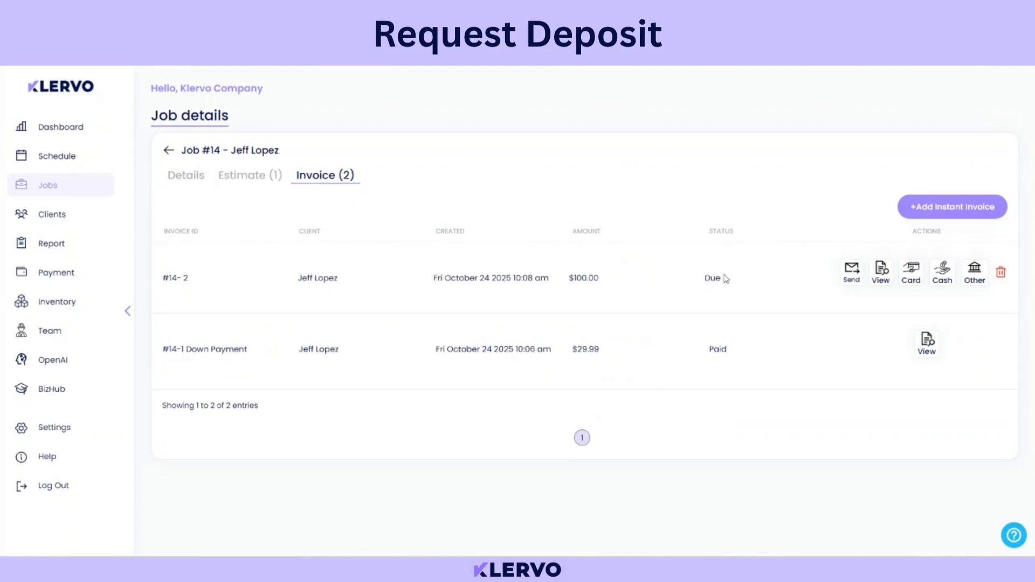
{"action": "left_click", "coordinate": [975, 275]}
{"action": "left_click", "coordinate": [516, 239]}
{"action": "left_click", "coordinate": [545, 240]}
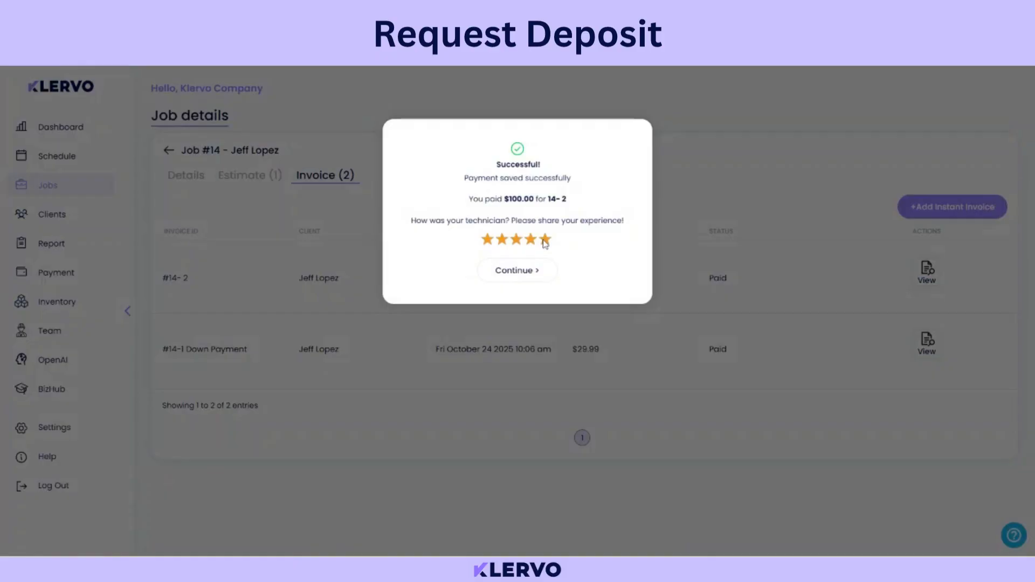
{"action": "left_click", "coordinate": [528, 274]}
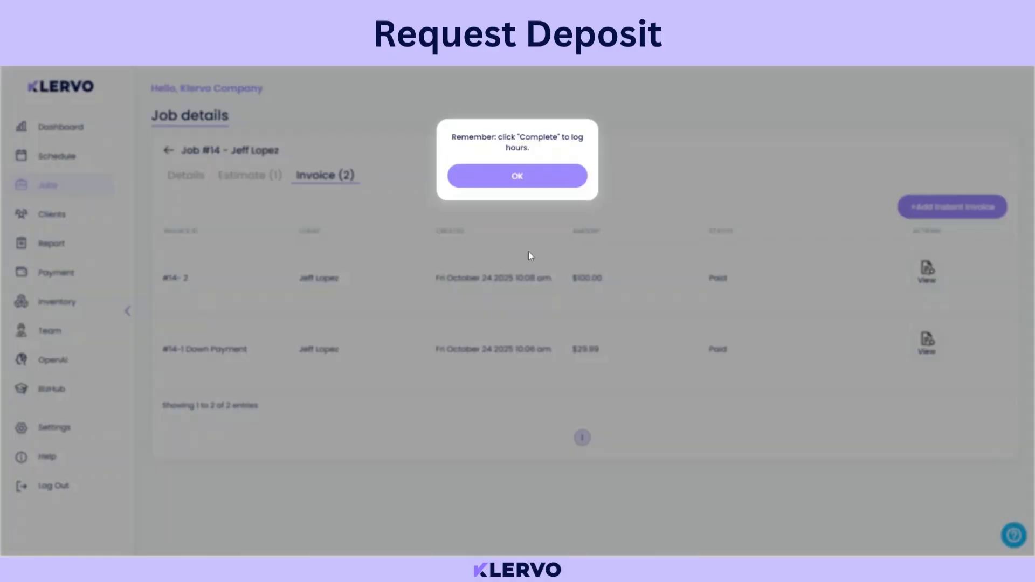
Step: Acknowledge the reminder about logging hours and mark the paid deposit job as completed
{"action": "left_click", "coordinate": [517, 176]}
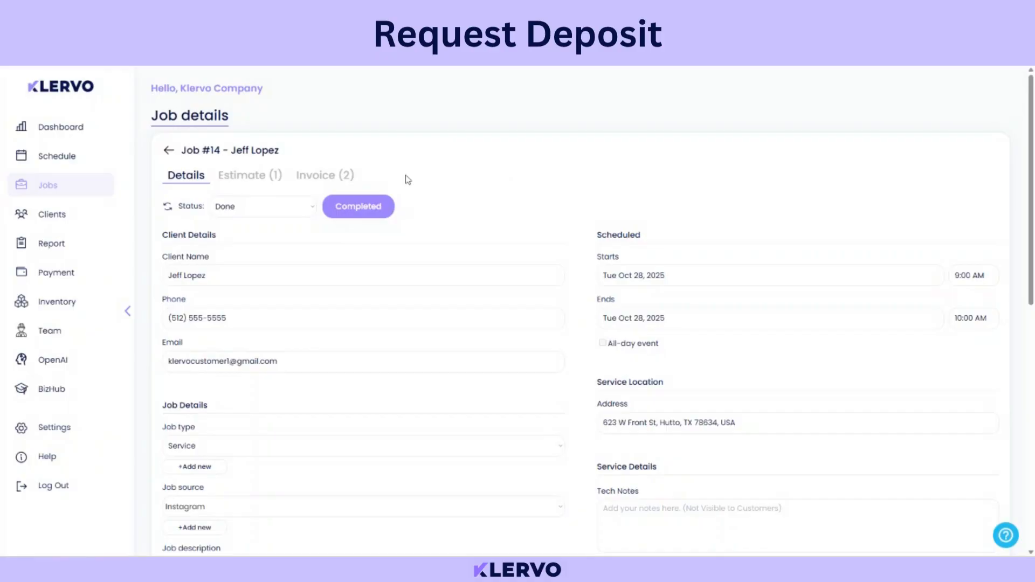
{"action": "left_click", "coordinate": [368, 212]}
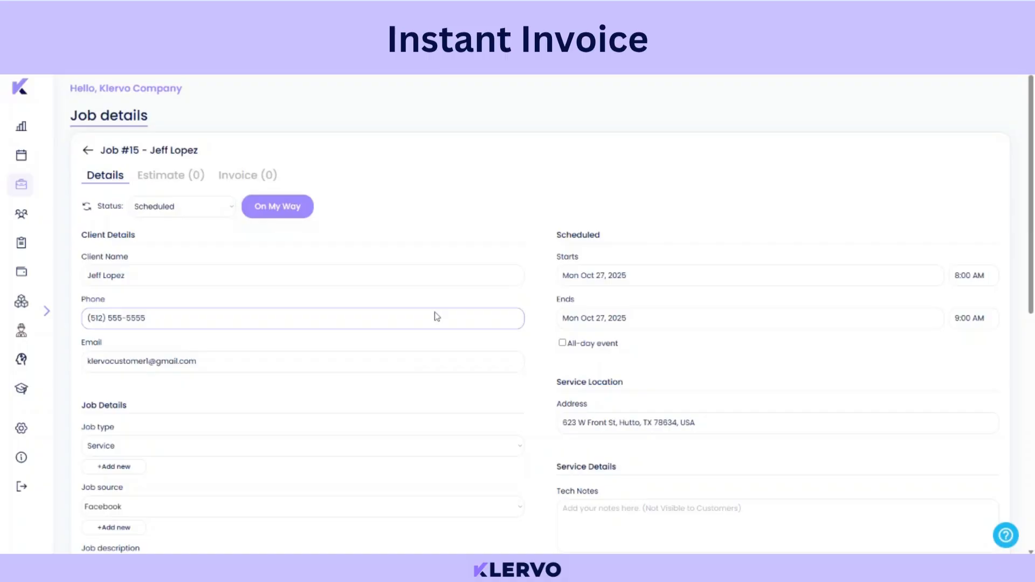
Step: Set the service job scheduled for Mon Oct 27, 2025, at 8:00 AM to On My Way and start it
{"action": "left_click", "coordinate": [287, 212]}
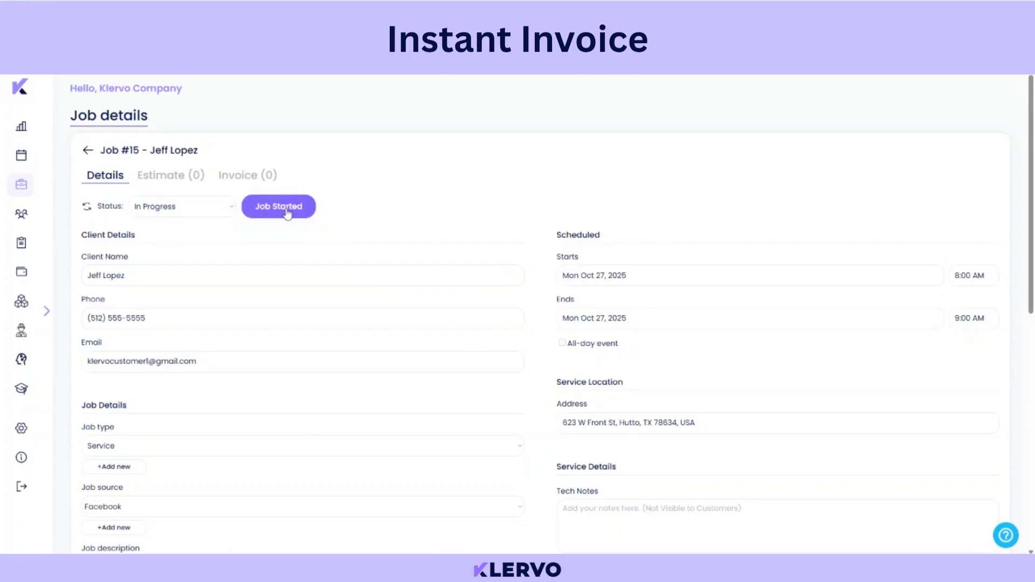
{"action": "left_click", "coordinate": [287, 212]}
{"action": "left_click", "coordinate": [287, 212]}
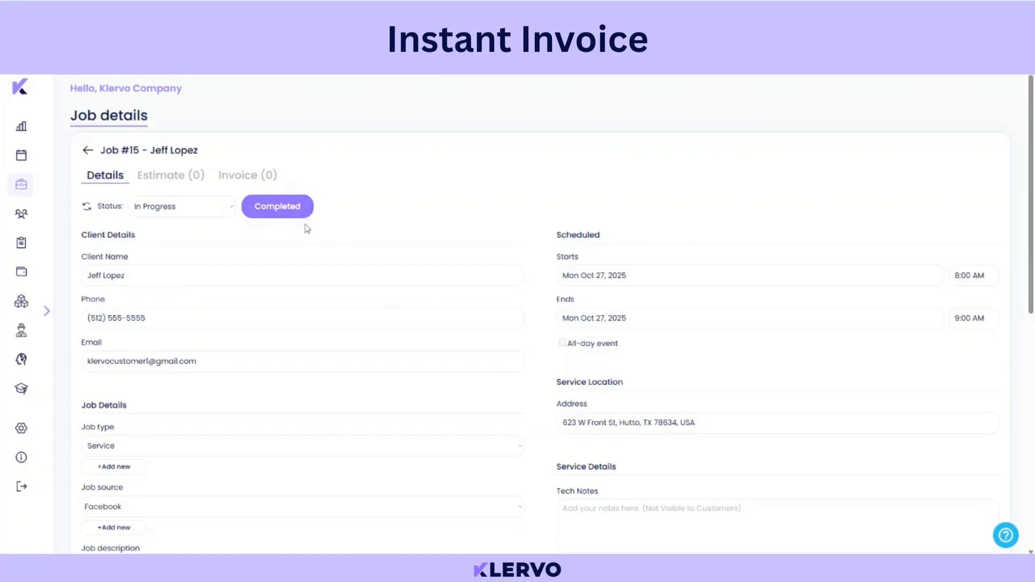
Step: Add Routine Cleaning to the started job's inventory and update the job
{"action": "scroll", "coordinate": [311, 263], "scroll_direction": "down", "scroll_amount": 8}
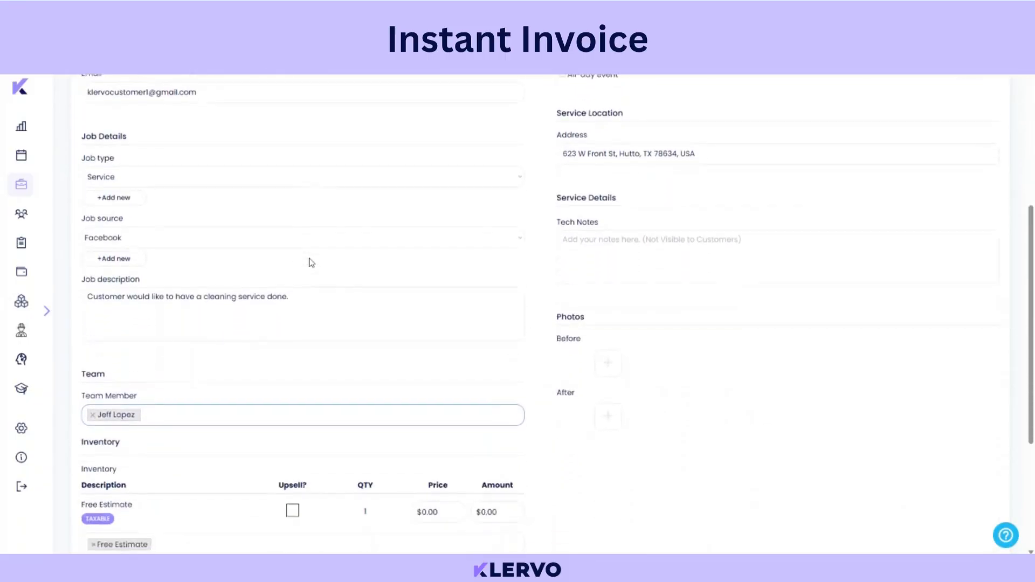
{"action": "scroll", "coordinate": [311, 262], "scroll_direction": "down", "scroll_amount": 1}
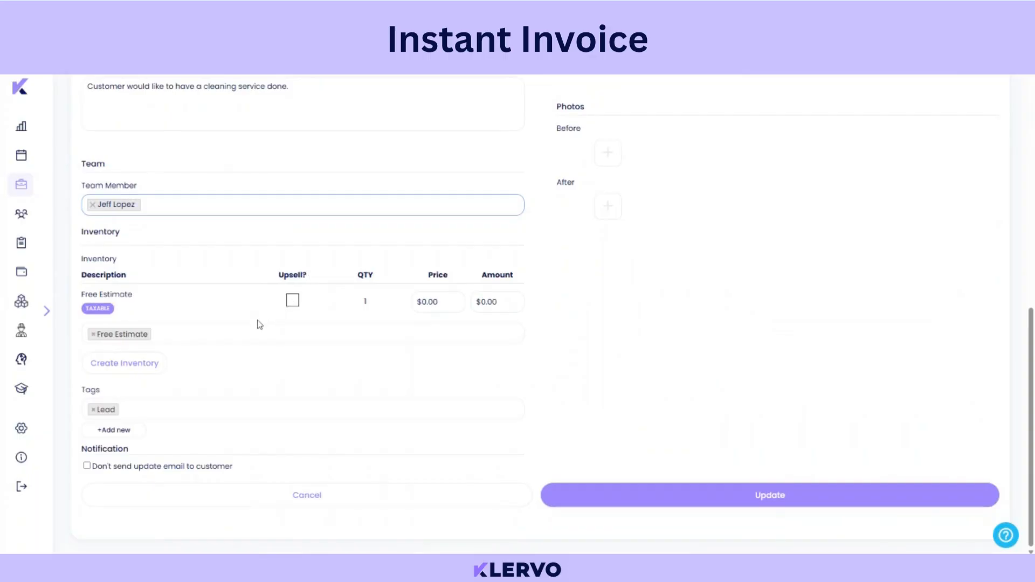
{"action": "left_click", "coordinate": [211, 335]}
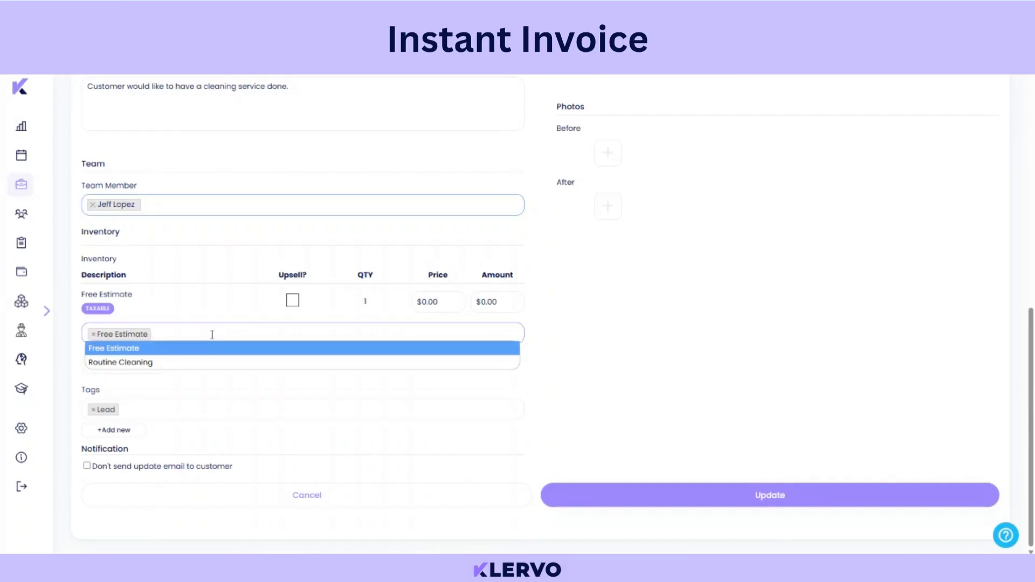
{"action": "left_click", "coordinate": [199, 363]}
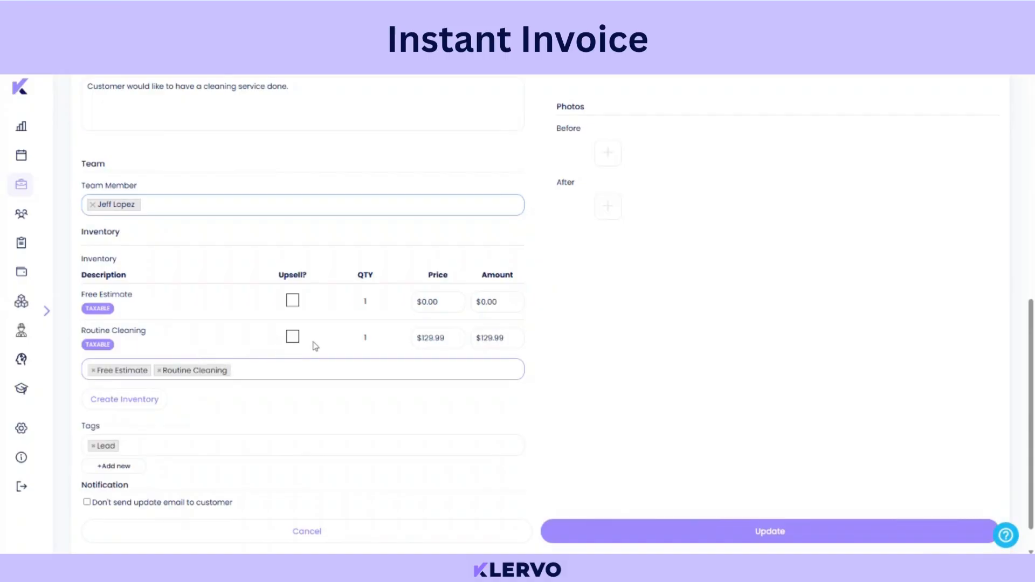
{"action": "left_click", "coordinate": [641, 535]}
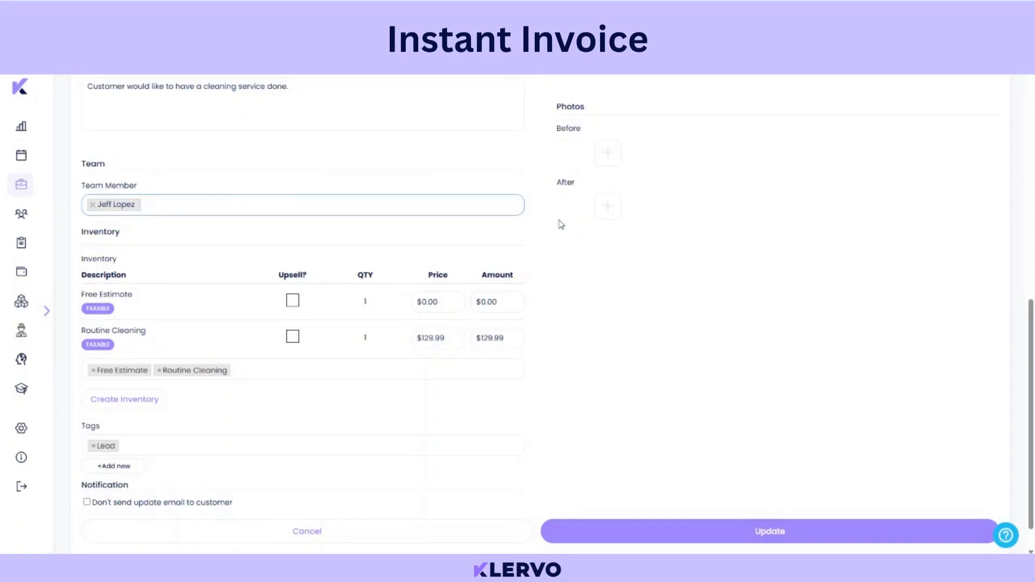
Step: Create an instant invoice for the job and date it Mon October 27 2025
{"action": "scroll", "coordinate": [561, 224], "scroll_direction": "up", "scroll_amount": 4}
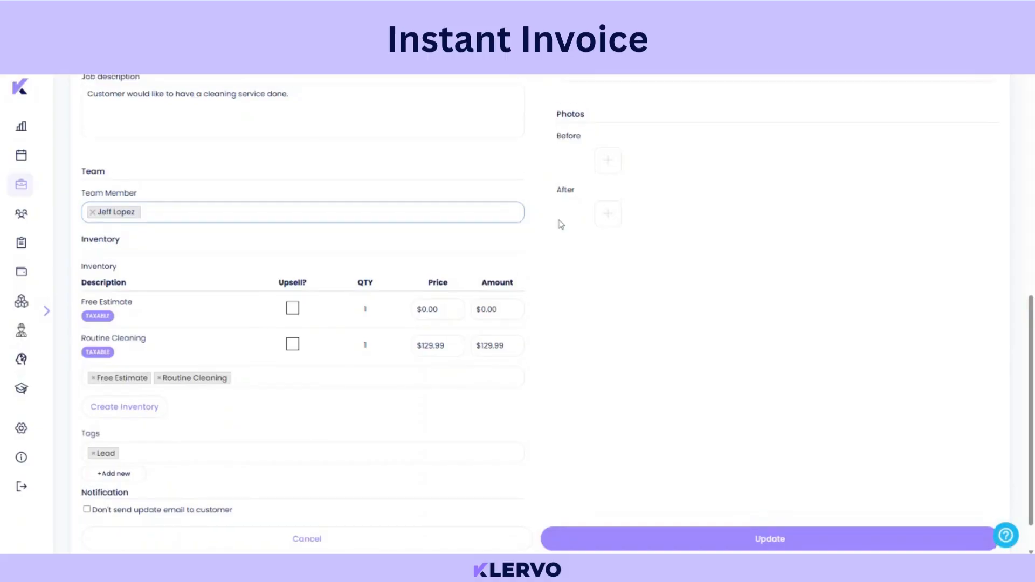
{"action": "scroll", "coordinate": [561, 225], "scroll_direction": "up", "scroll_amount": 4}
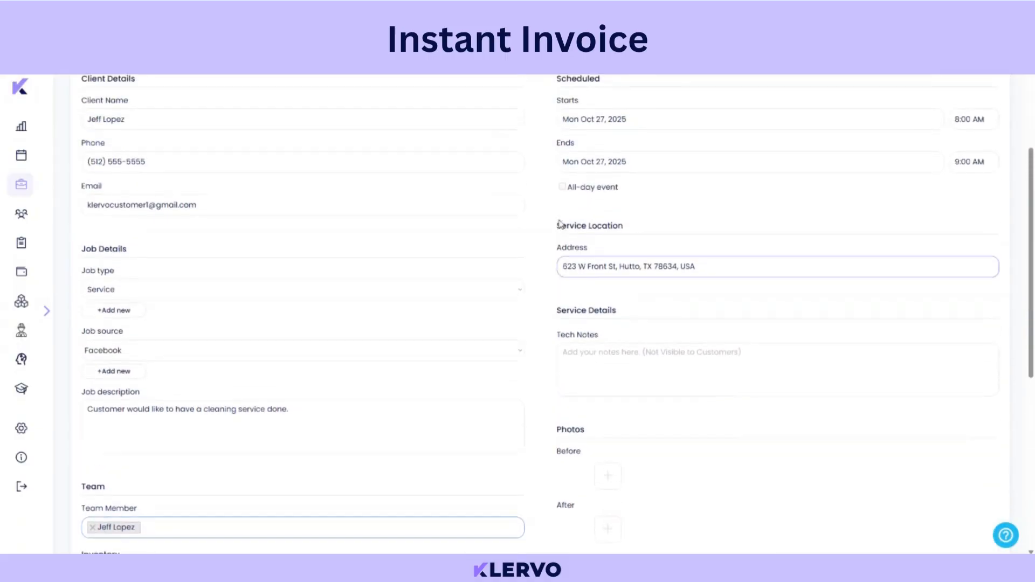
{"action": "scroll", "coordinate": [561, 224], "scroll_direction": "up", "scroll_amount": 1}
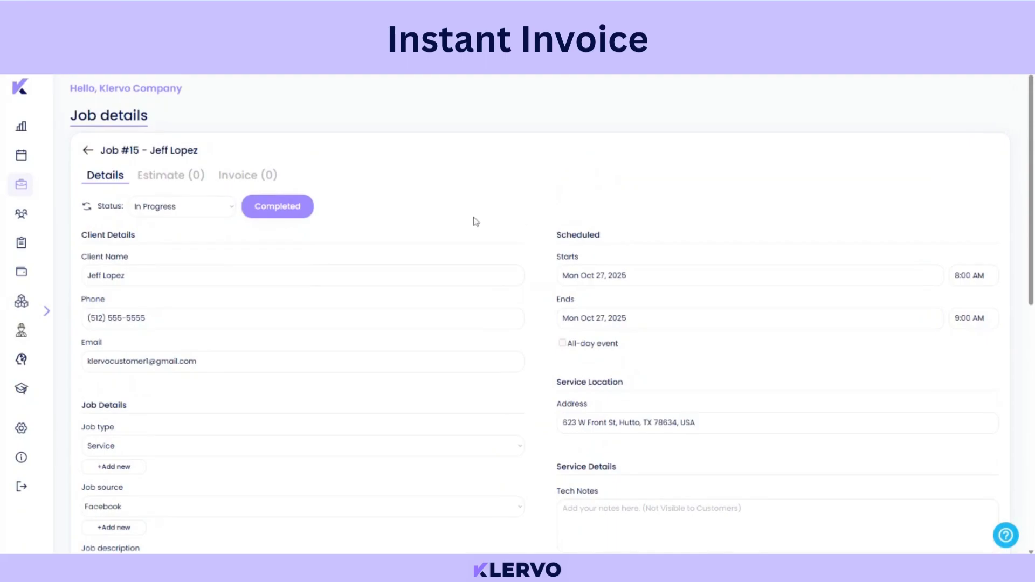
{"action": "left_click", "coordinate": [245, 178]}
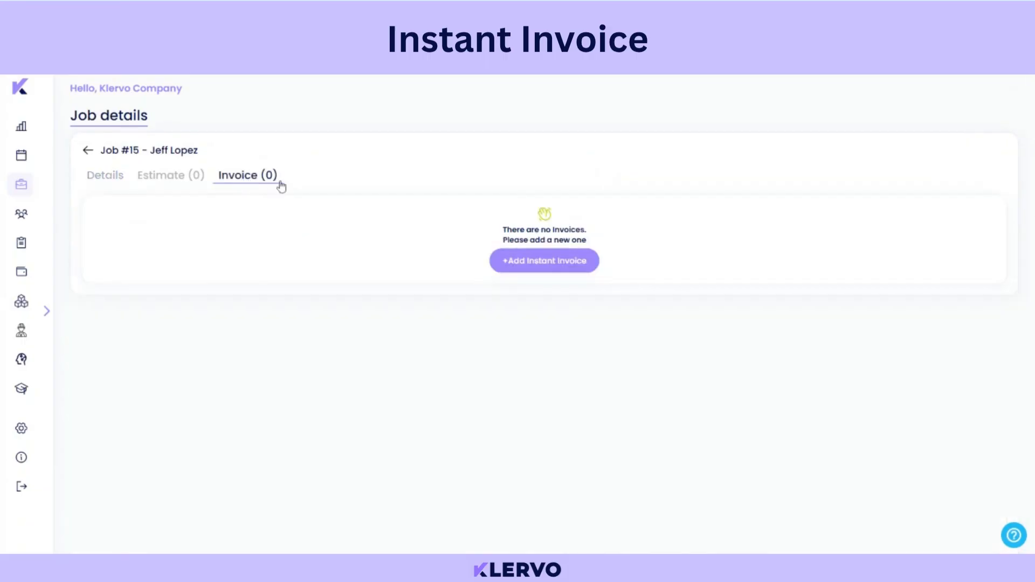
{"action": "left_click", "coordinate": [546, 266]}
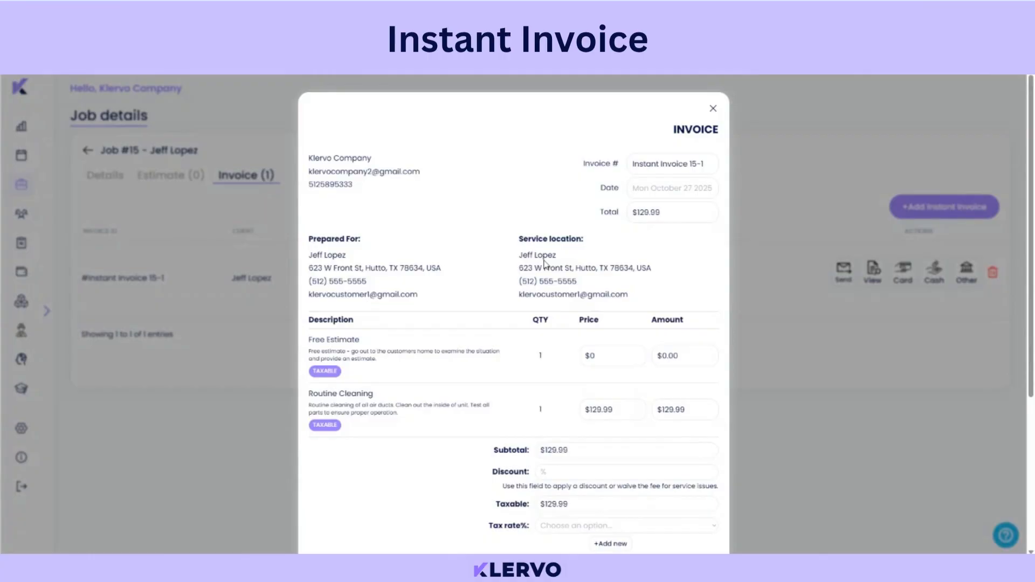
{"action": "left_click", "coordinate": [664, 190]}
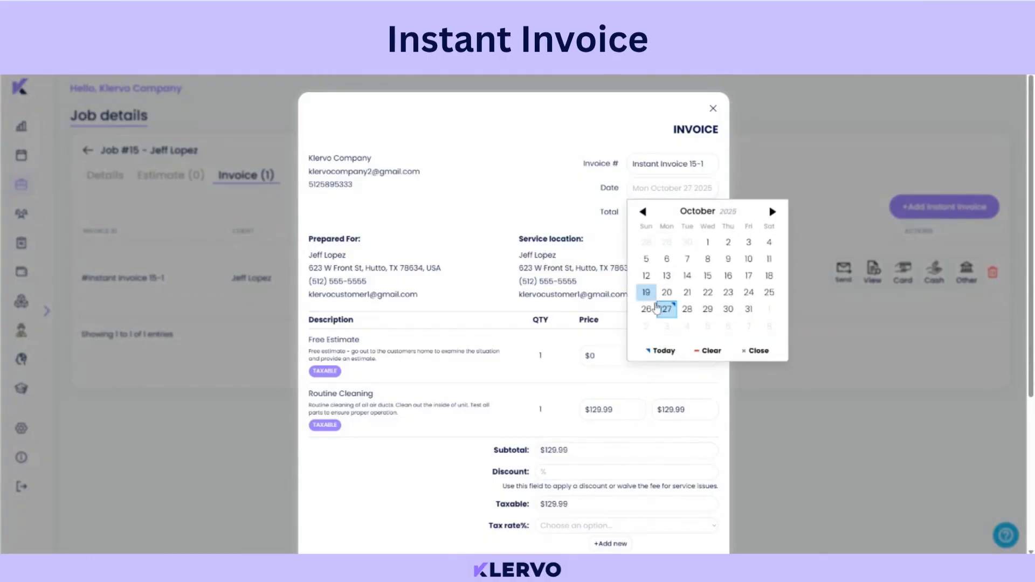
{"action": "left_click", "coordinate": [667, 310]}
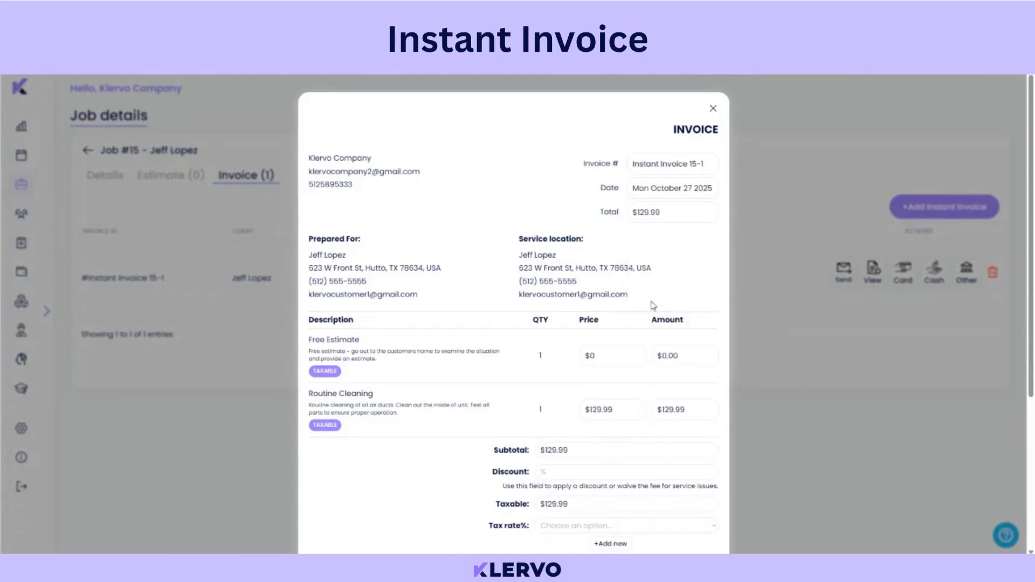
Step: Apply the Texas (8.25%) tax rate to the instant invoice and save it
{"action": "scroll", "coordinate": [620, 334], "scroll_direction": "down", "scroll_amount": 3}
{"action": "left_click", "coordinate": [573, 365]}
{"action": "left_click", "coordinate": [572, 397]}
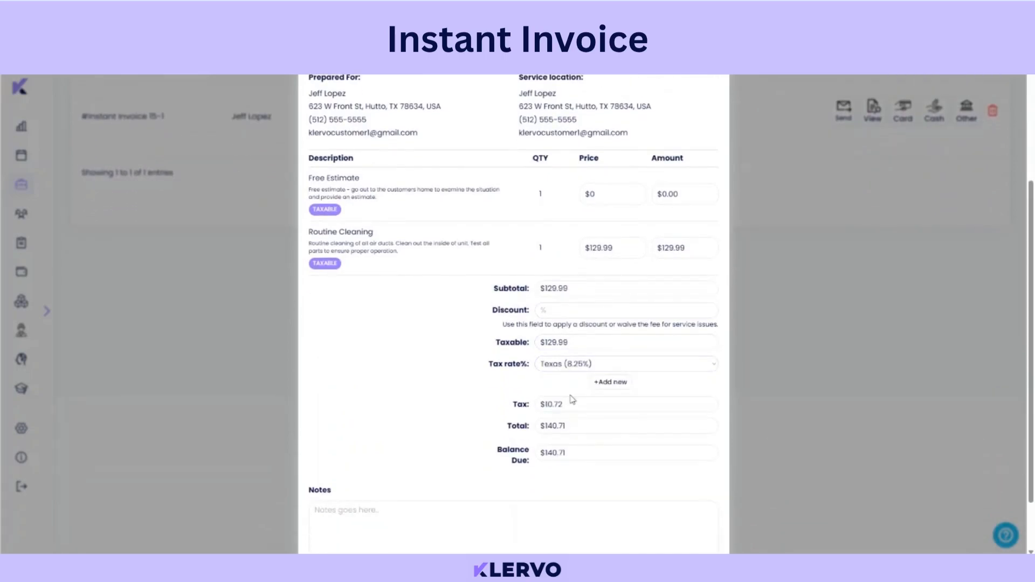
{"action": "scroll", "coordinate": [470, 388], "scroll_direction": "down", "scroll_amount": 1}
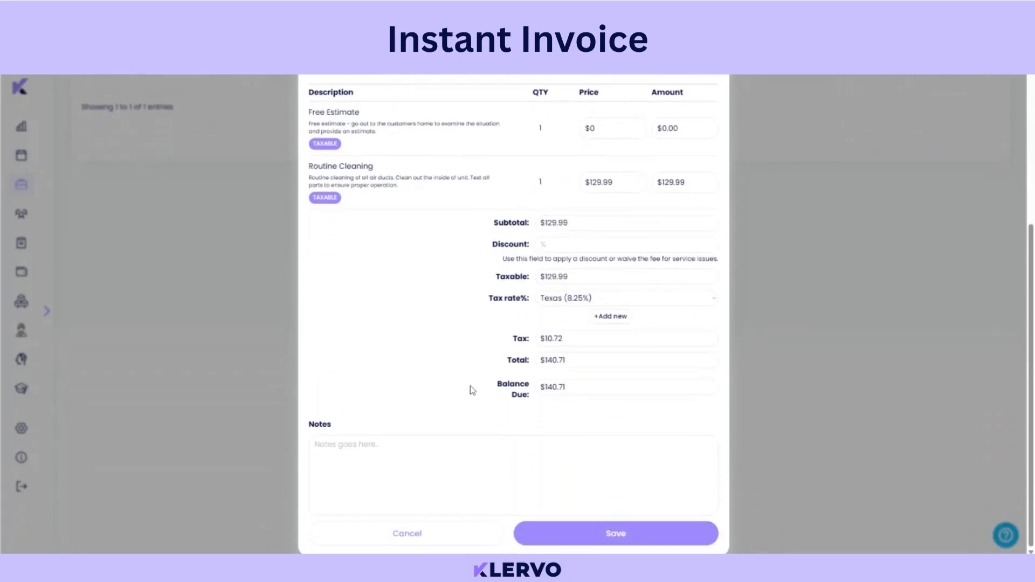
{"action": "left_click", "coordinate": [615, 540]}
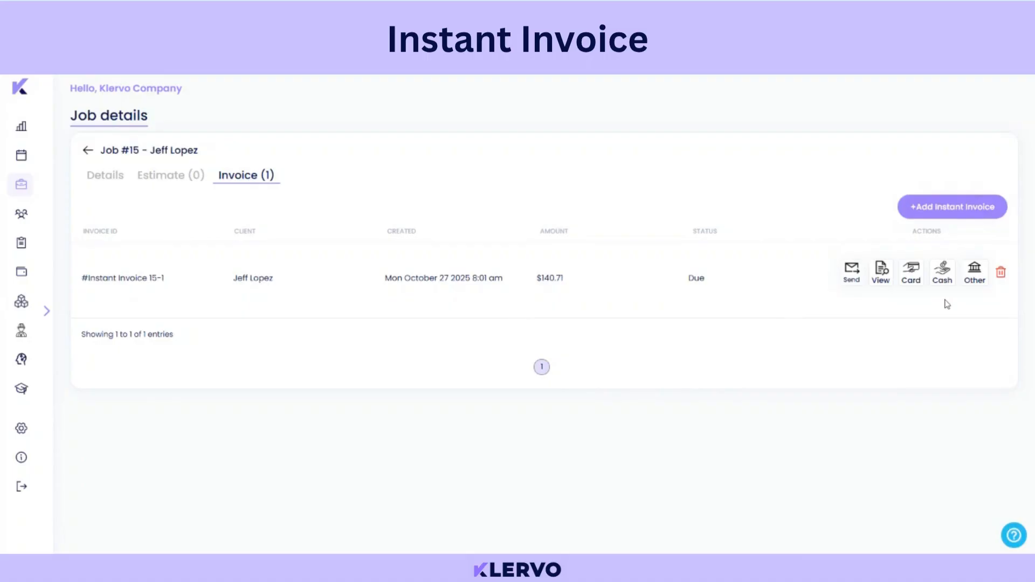
Step: Record the instant invoice as paid by the Other method with a five-star technician rating, and mark the job as completed
{"action": "left_click", "coordinate": [972, 285]}
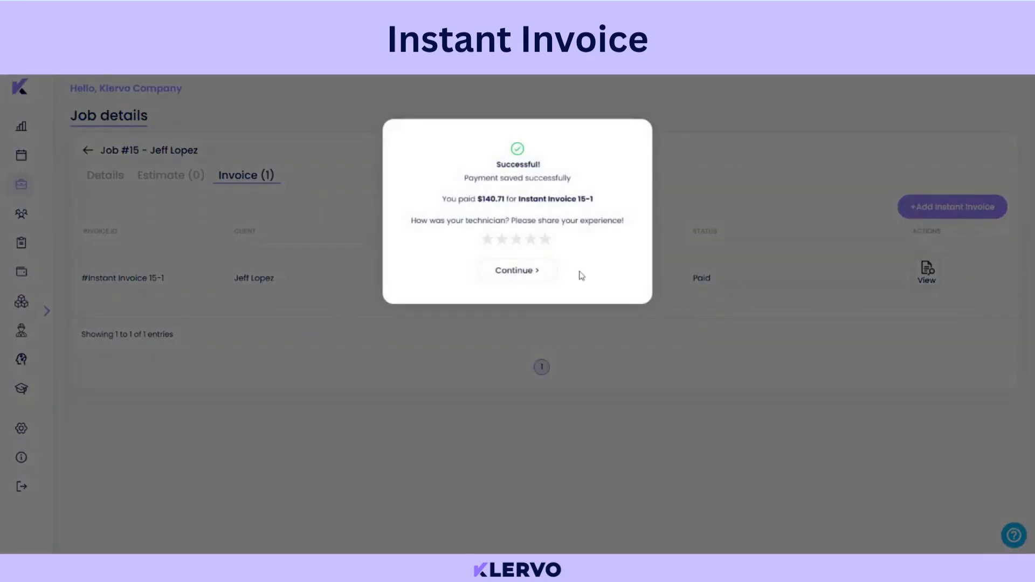
{"action": "left_click", "coordinate": [546, 239]}
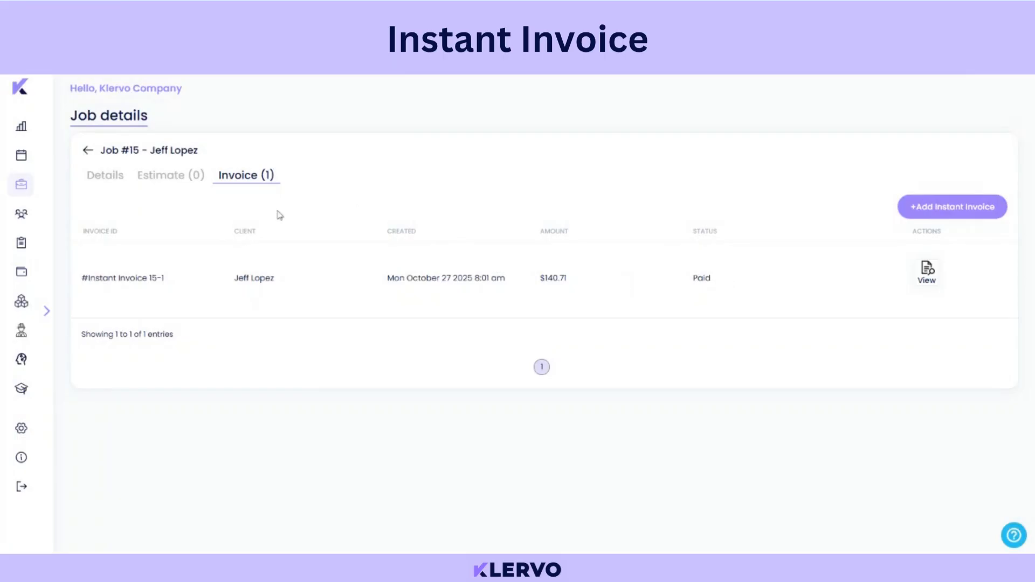
{"action": "left_click", "coordinate": [107, 182]}
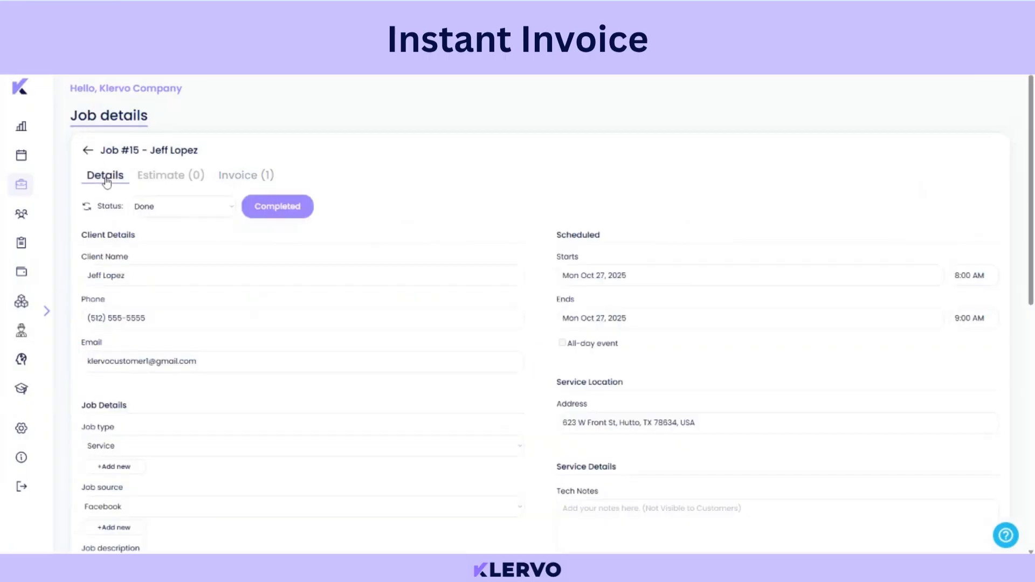
{"action": "left_click", "coordinate": [279, 210]}
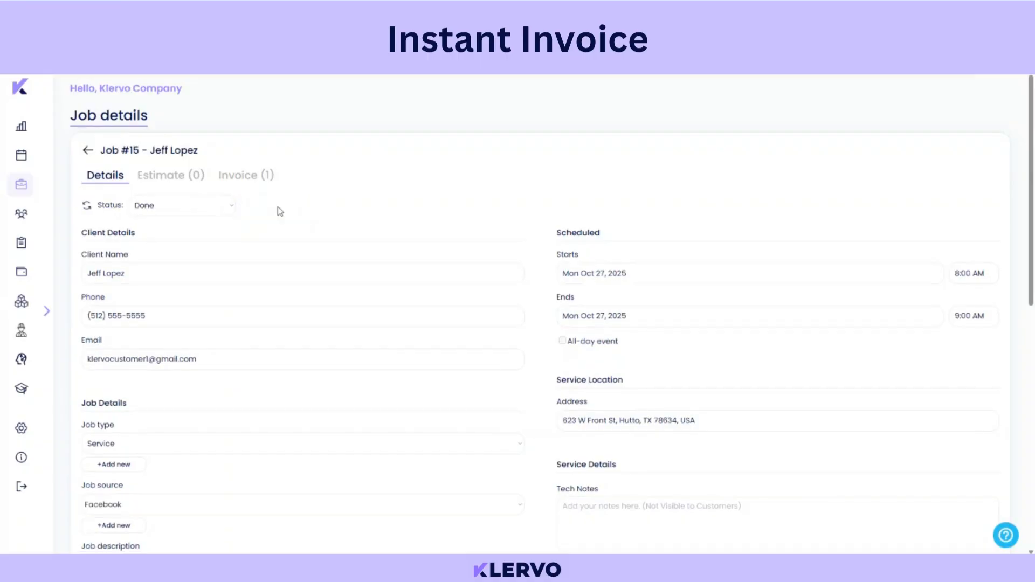